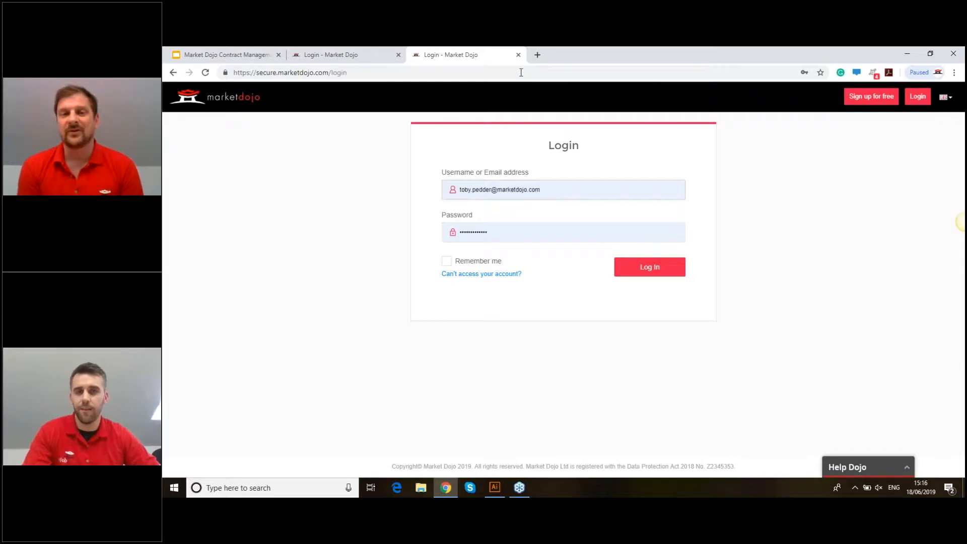
- Close the duplicate Market Dojo login tabs and reopen marketdojo.com in a fresh tab
left_click(518, 55)
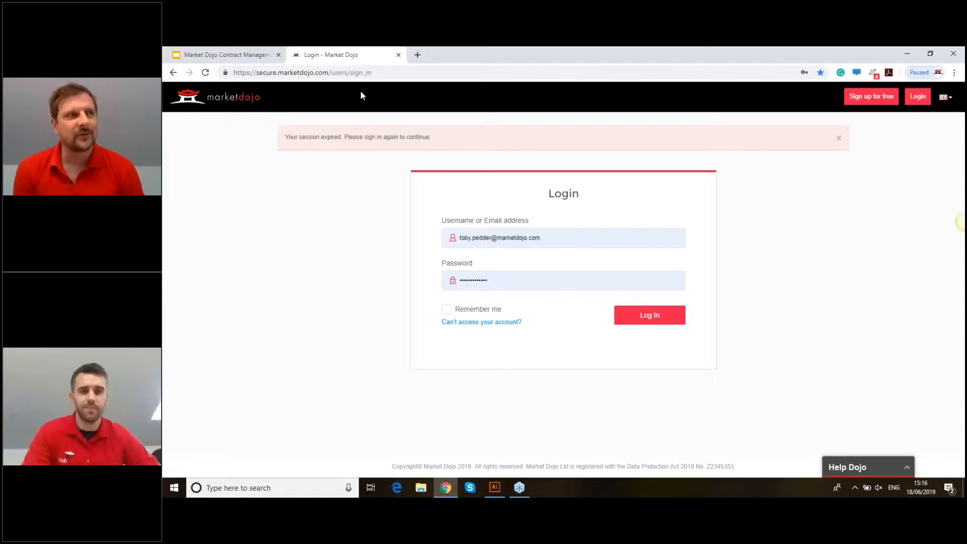
left_click(399, 55)
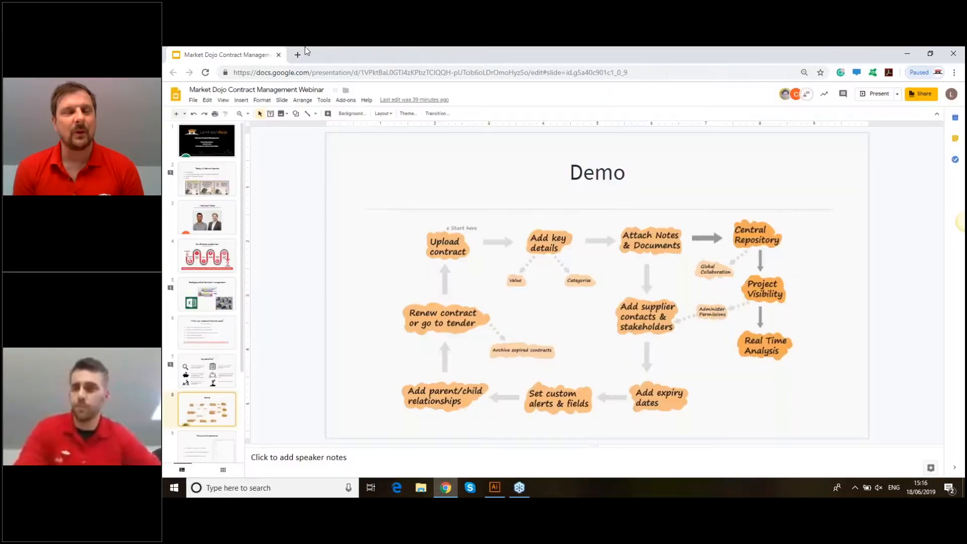
left_click(298, 55)
type("marketdojo.com")
key("Return")
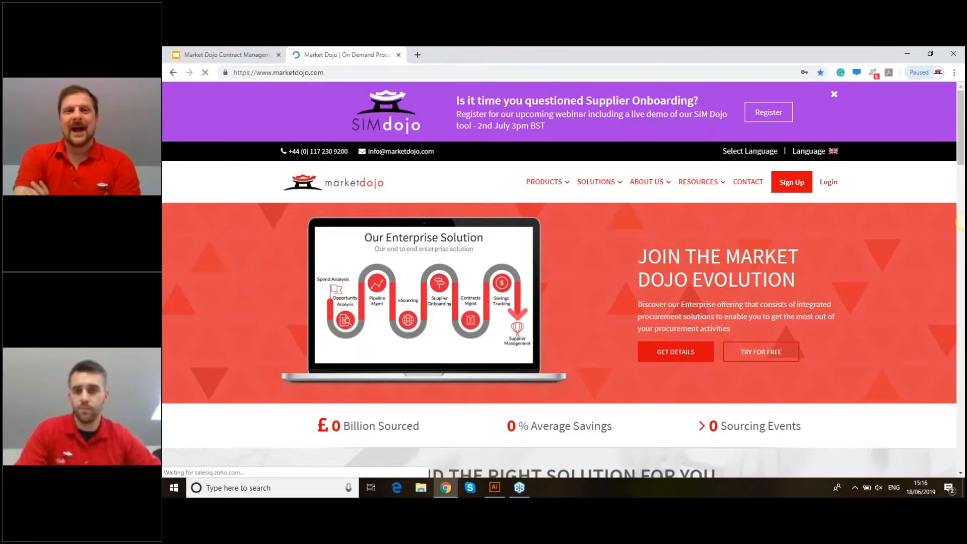
- Check the saved username entry, then reload Market Dojo in a new tab and submit the login
left_click_drag(544, 190, 470, 180)
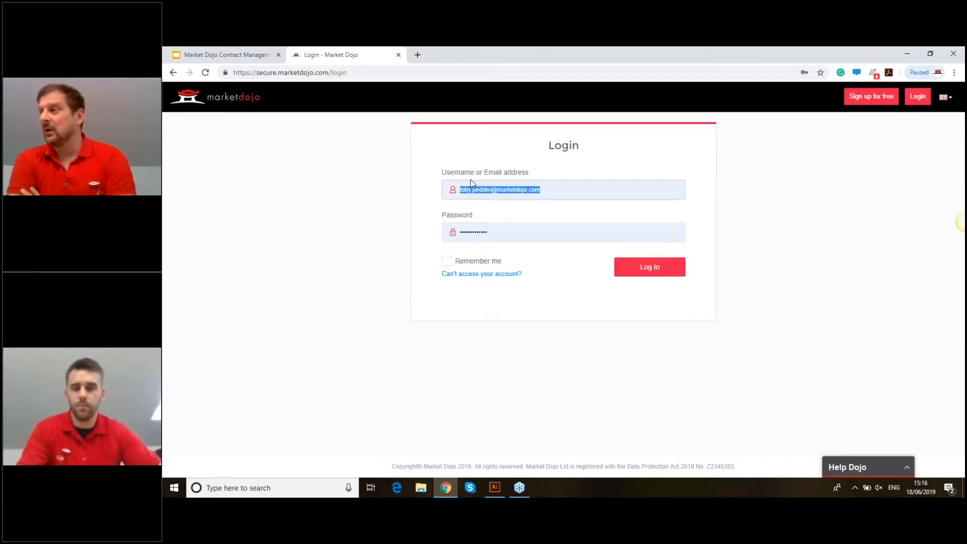
key("Tab")
left_click(472, 186)
left_click_drag(540, 193, 420, 179)
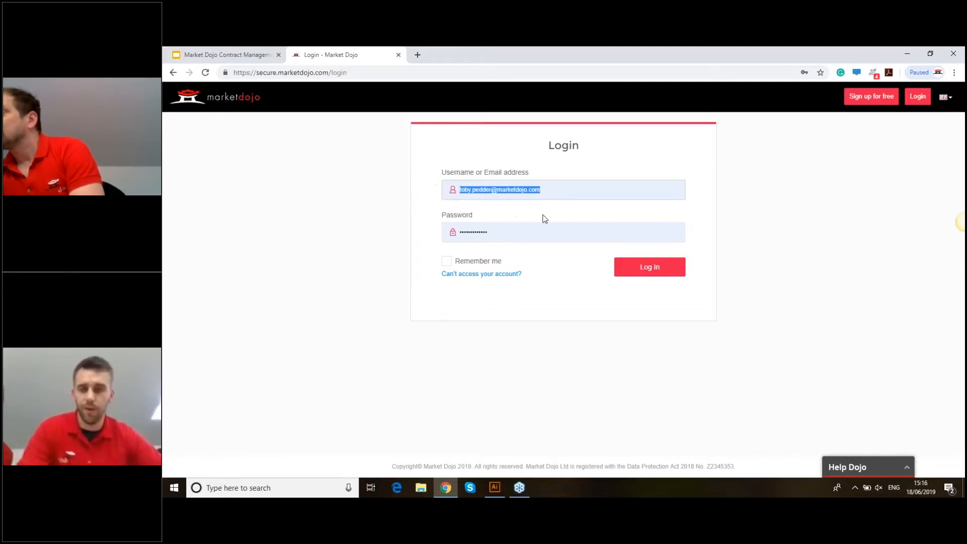
left_click(545, 195)
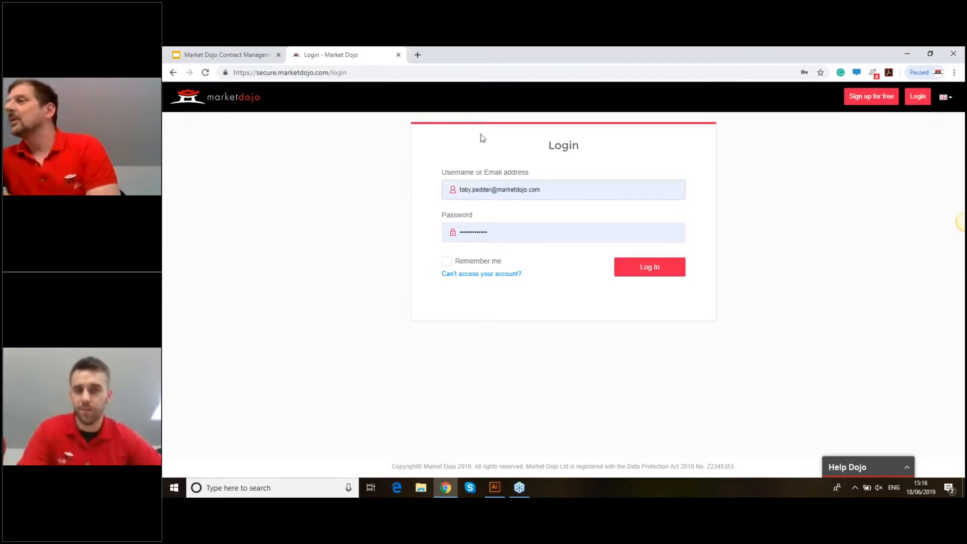
left_click(398, 55)
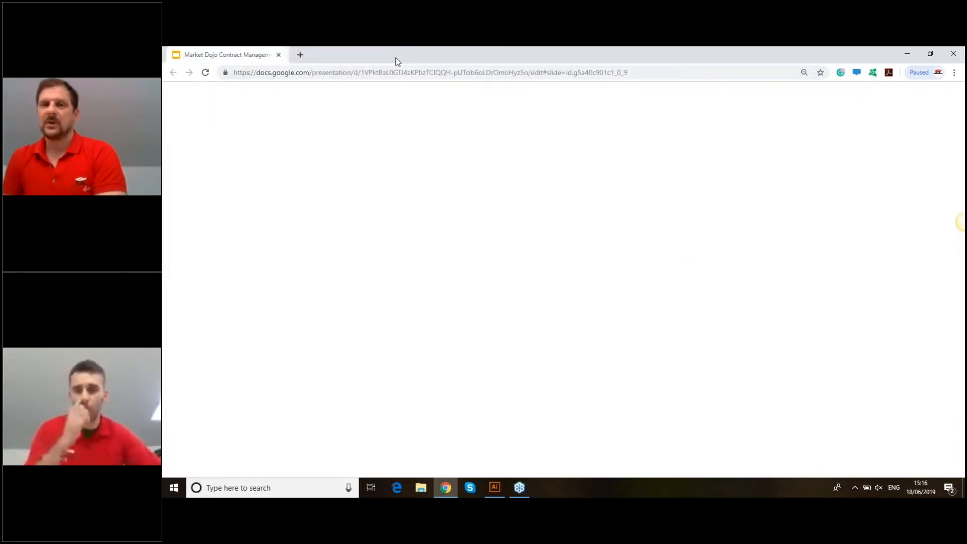
left_click(304, 52)
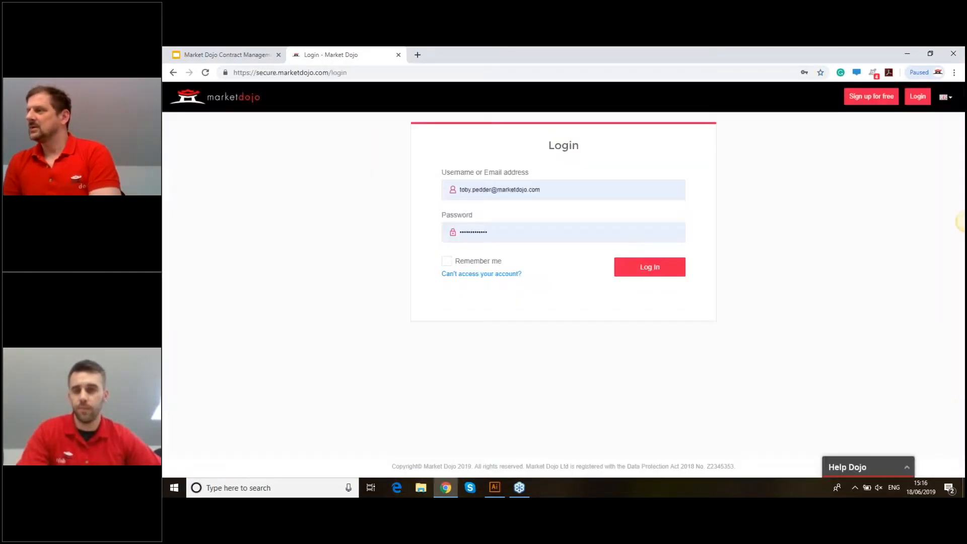
key("Return")
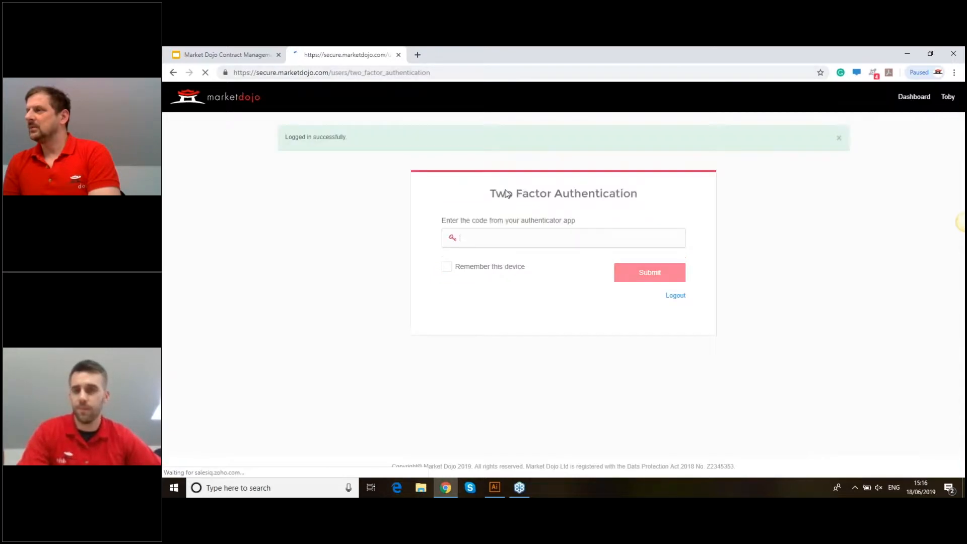
- Log out at the two-factor step and sign in with the demo account username and password
left_click(670, 300)
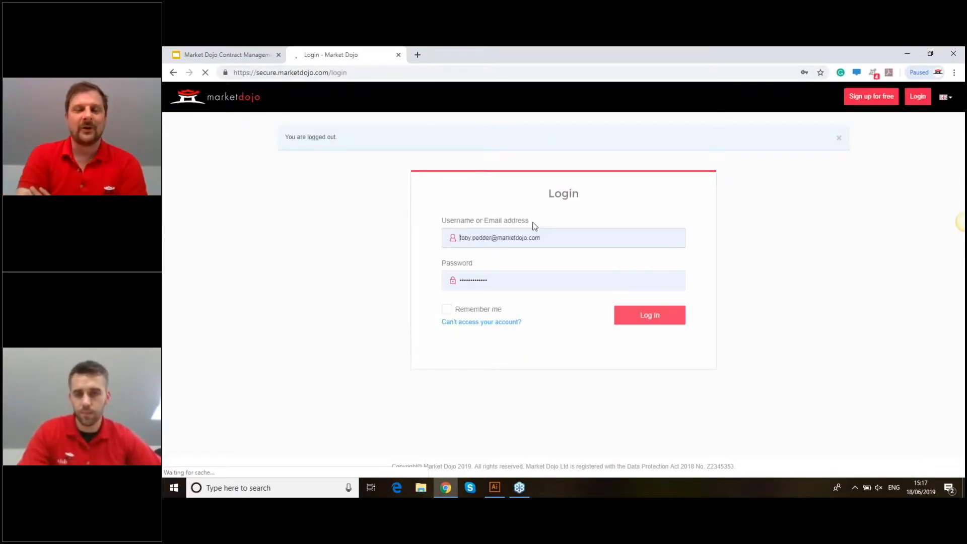
left_click(535, 238)
left_click_drag(542, 238, 437, 233)
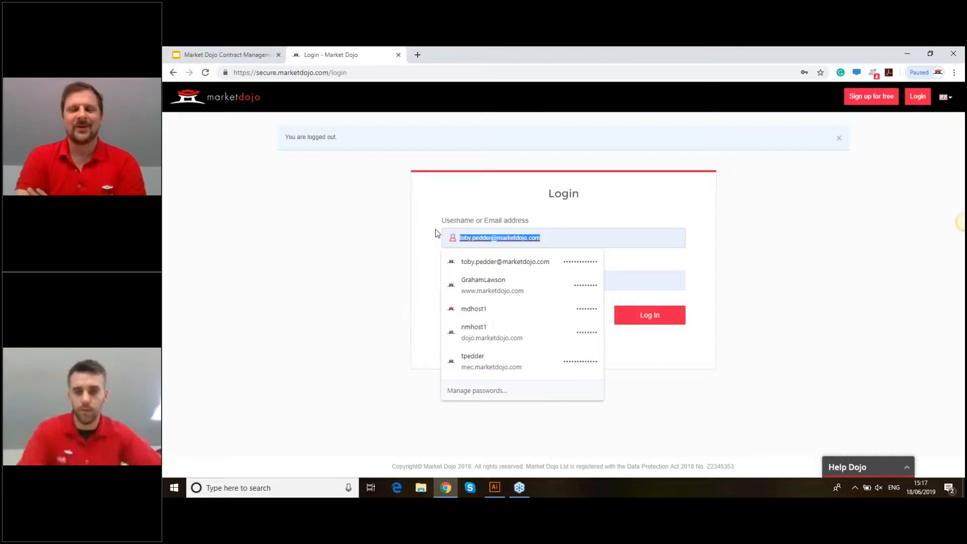
type("mdhost1")
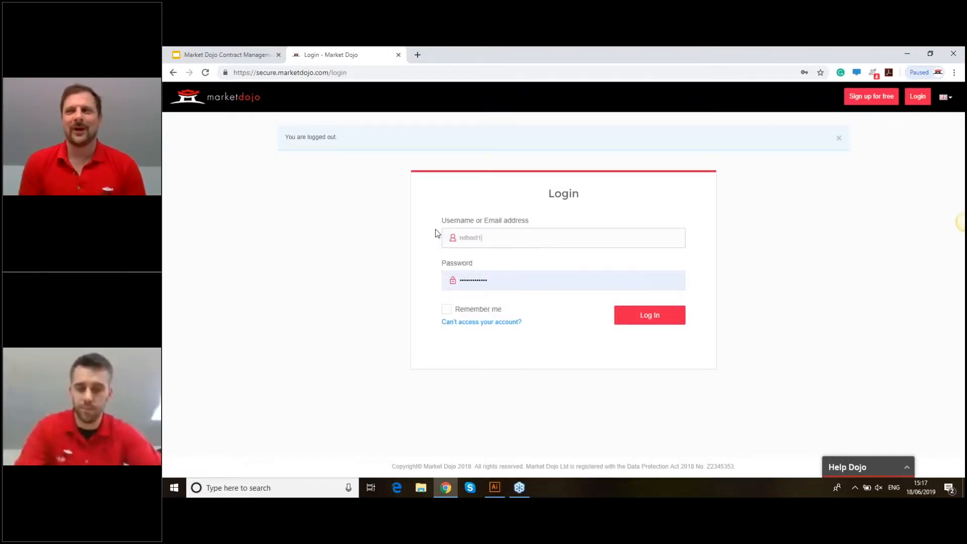
key("Tab")
type("********")
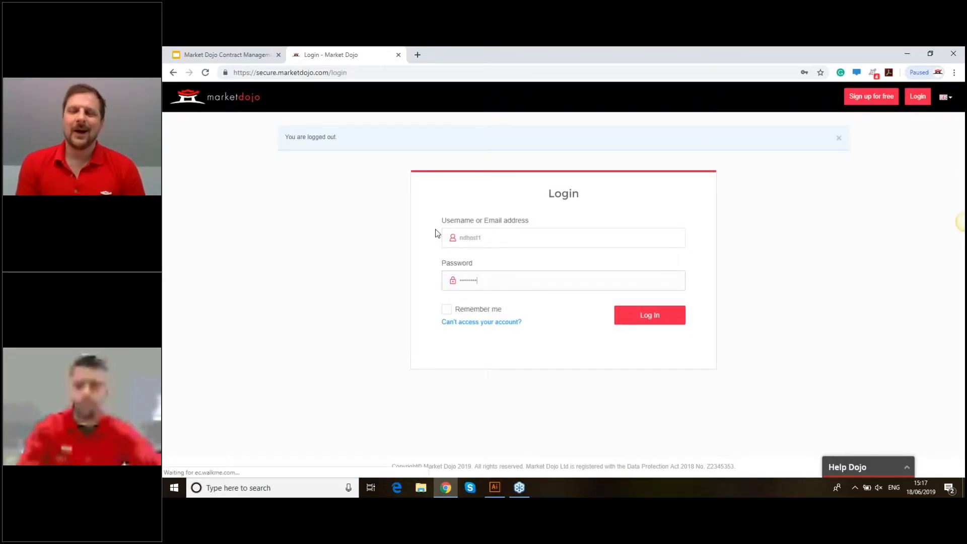
key("Return")
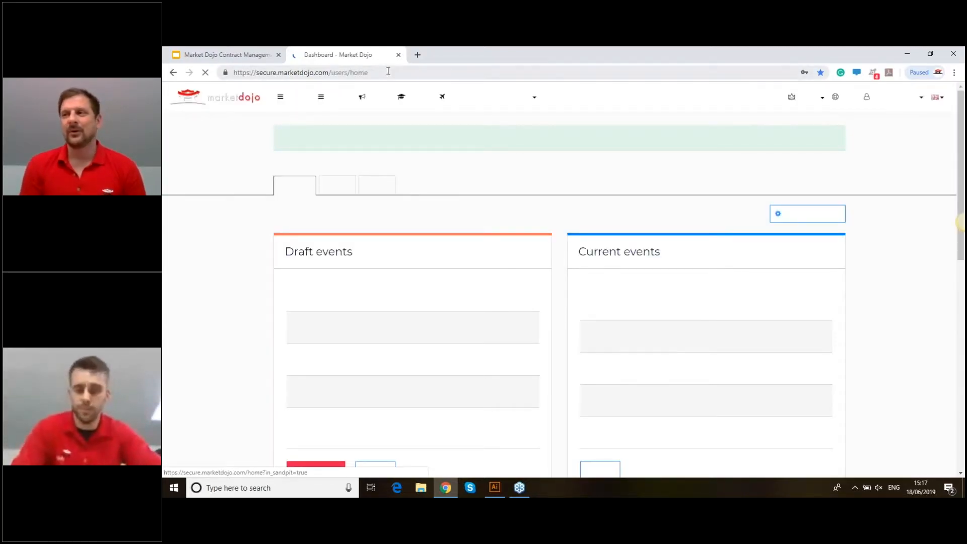
- Change the address path from users/home to contracts to load the Contracts list
left_click_drag(388, 72, 331, 72)
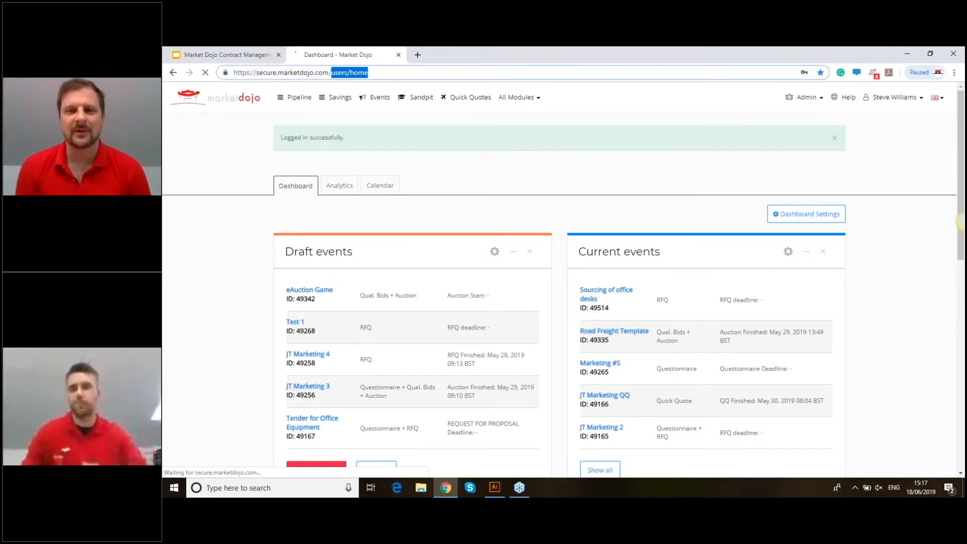
type("contracts")
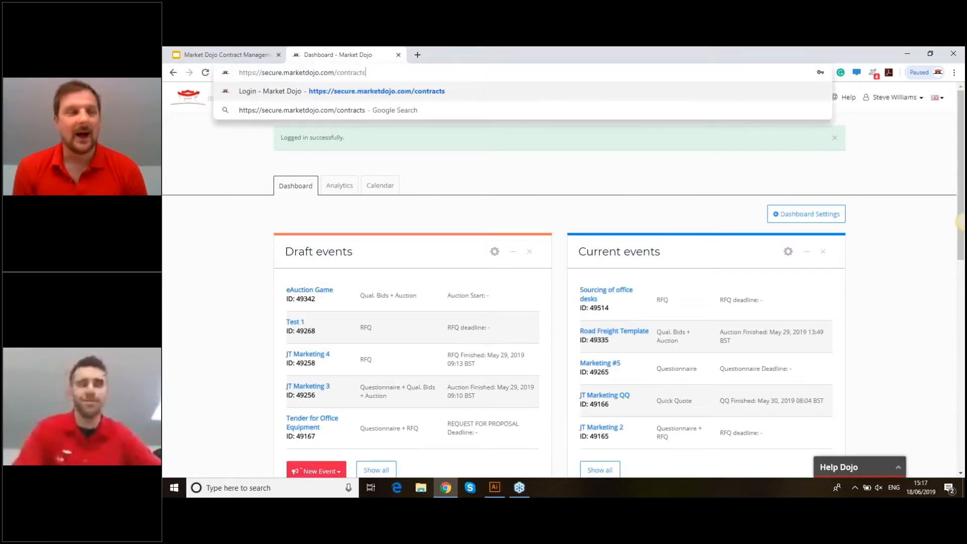
key("Return")
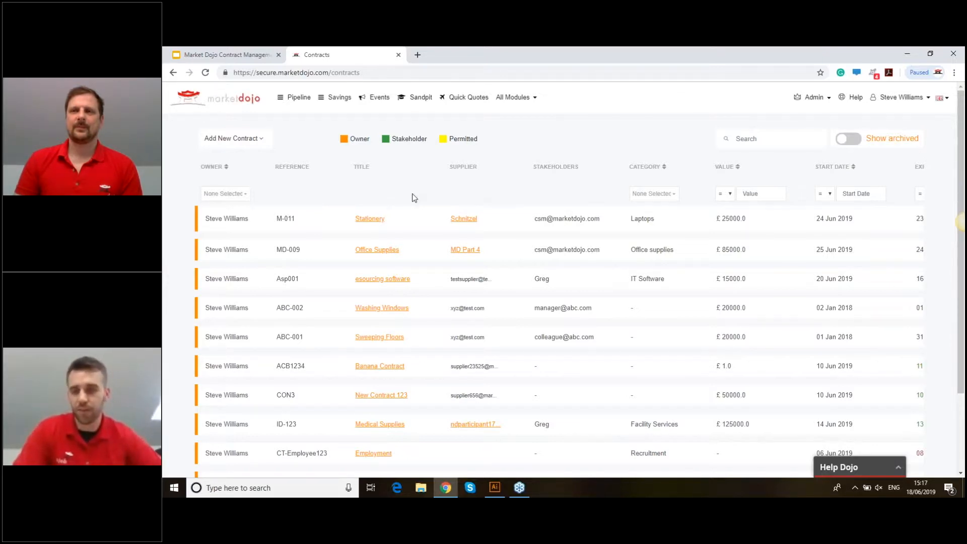
scroll(413, 198, "down", 1)
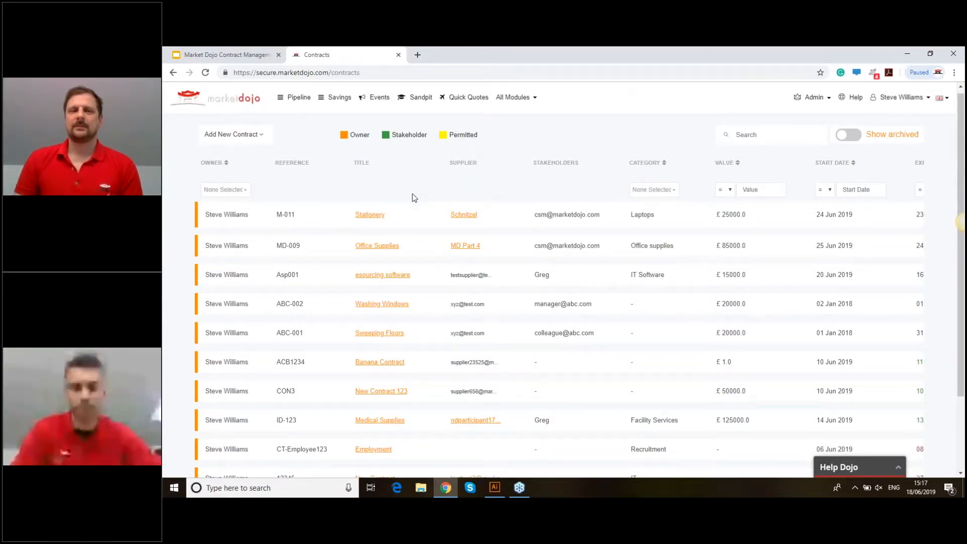
scroll(467, 204, "up", 1)
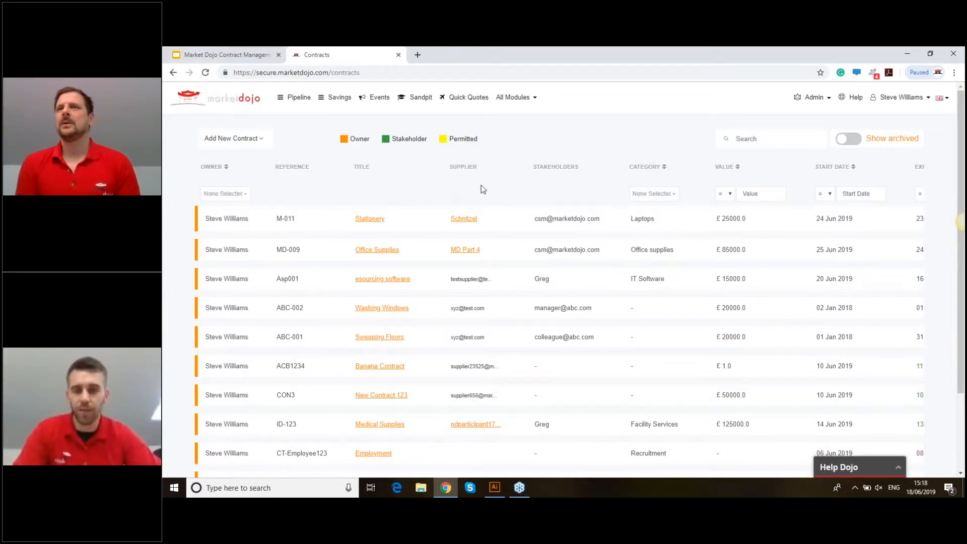
scroll(481, 190, "right", 1)
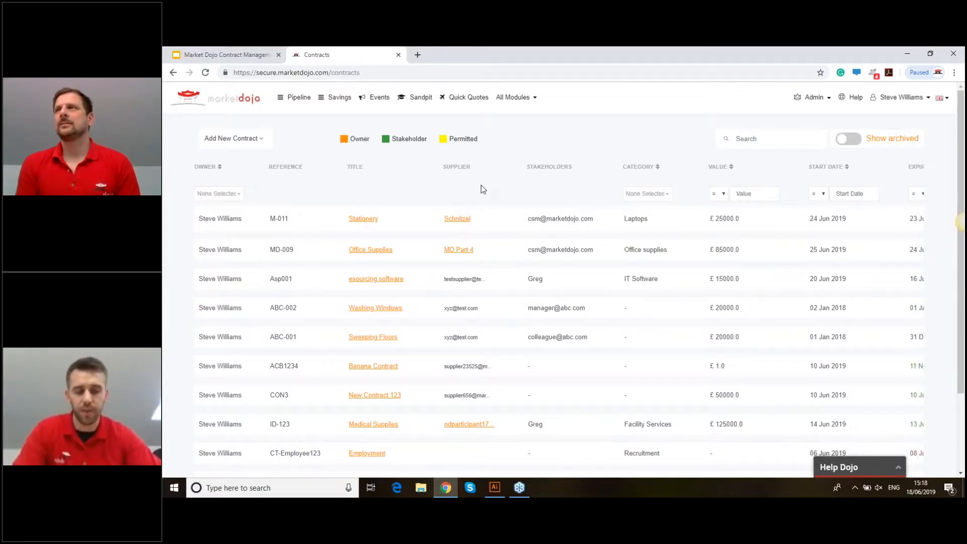
scroll(482, 188, "right", 5)
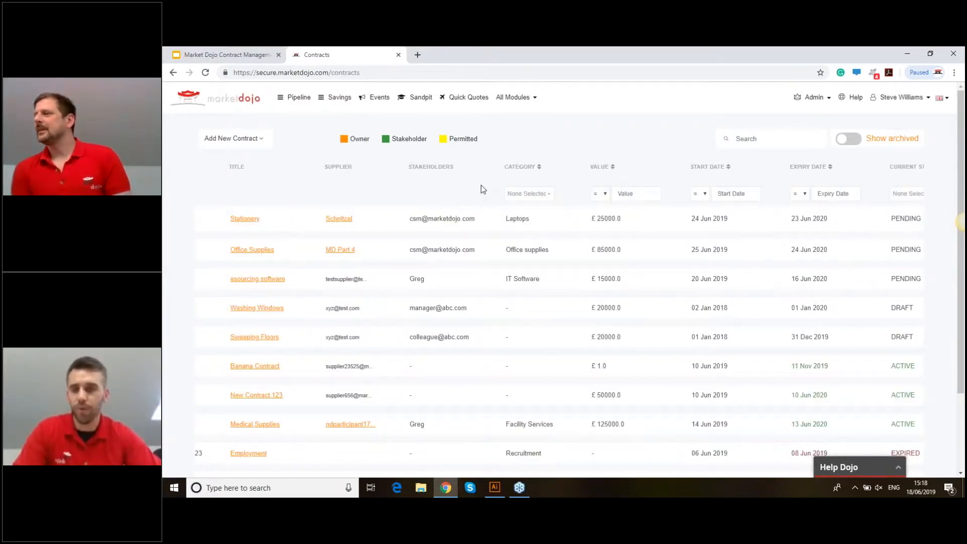
scroll(481, 187, "right", 2)
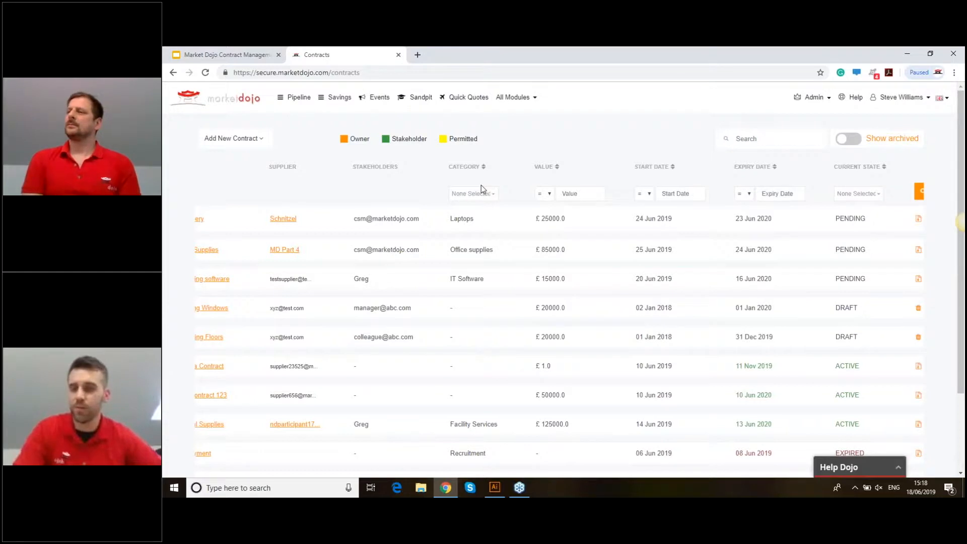
scroll(481, 186, "left", 8)
left_click(224, 194)
- Try filtering contracts by the demo account owner, then clear that owner filter again
left_click(272, 209)
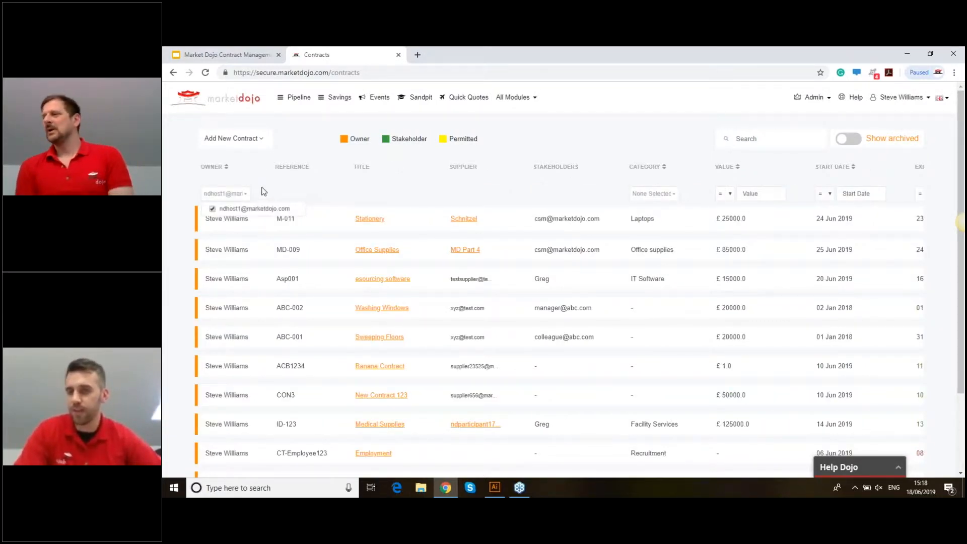
left_click(213, 208)
left_click(650, 195)
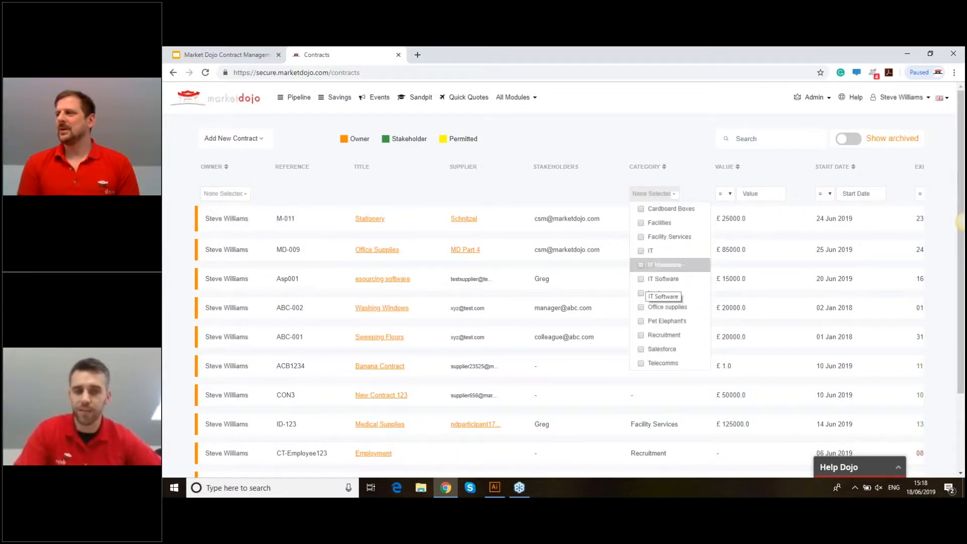
- Set the Value column filter to <= 85000 and run the contract search
left_click(724, 193)
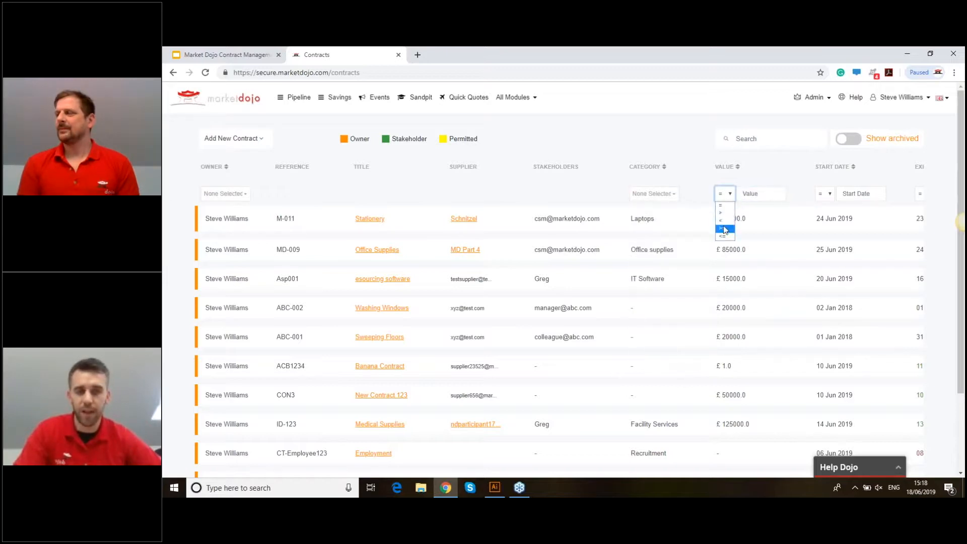
left_click(725, 236)
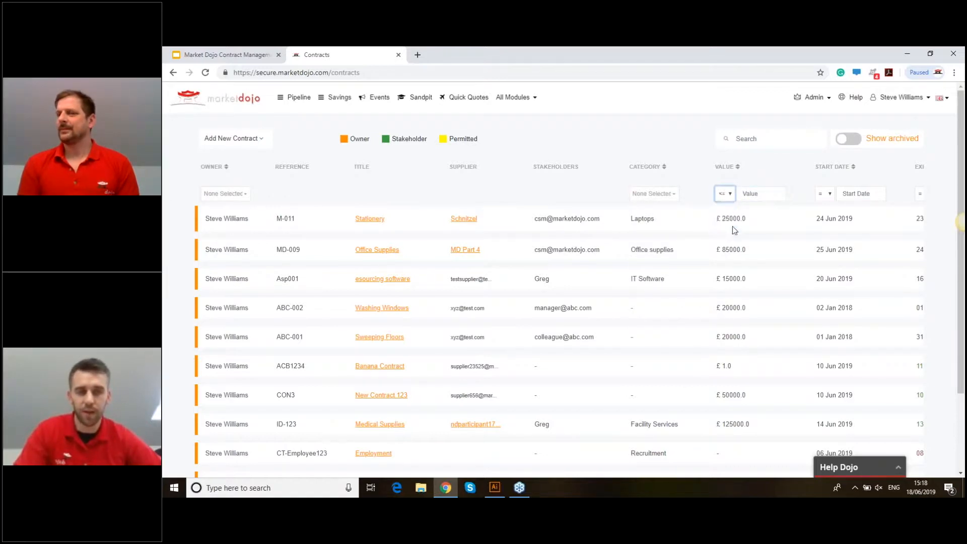
left_click(754, 194)
type("85")
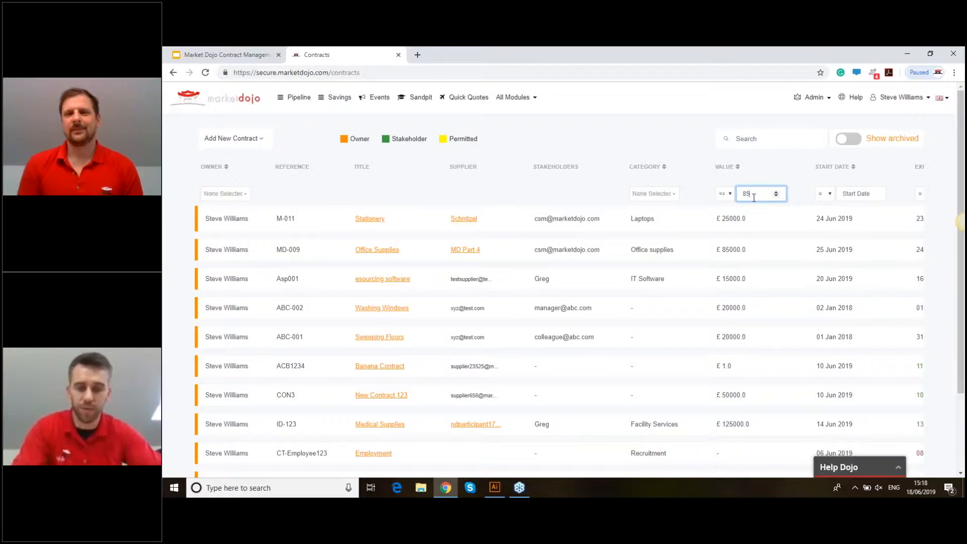
type("000")
left_click(774, 243)
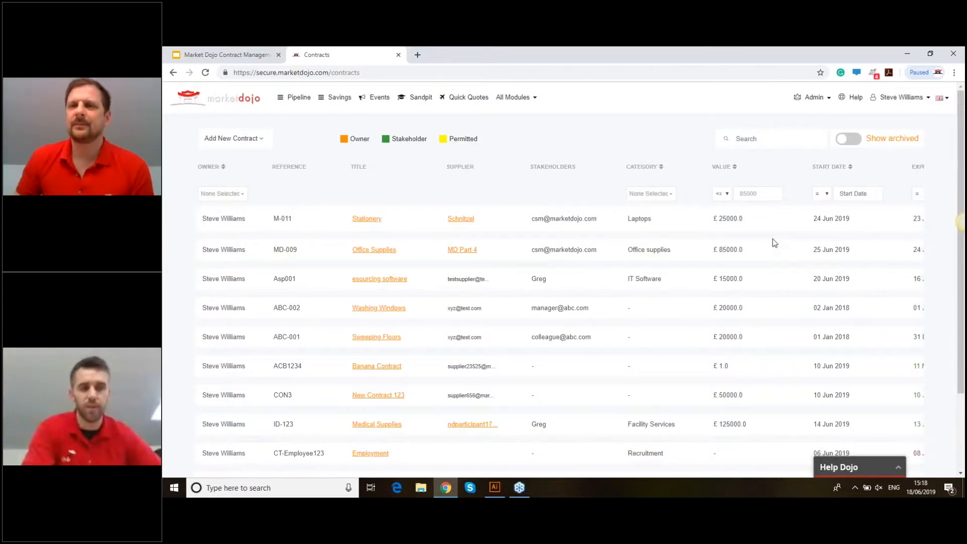
scroll(881, 200, "right", 4)
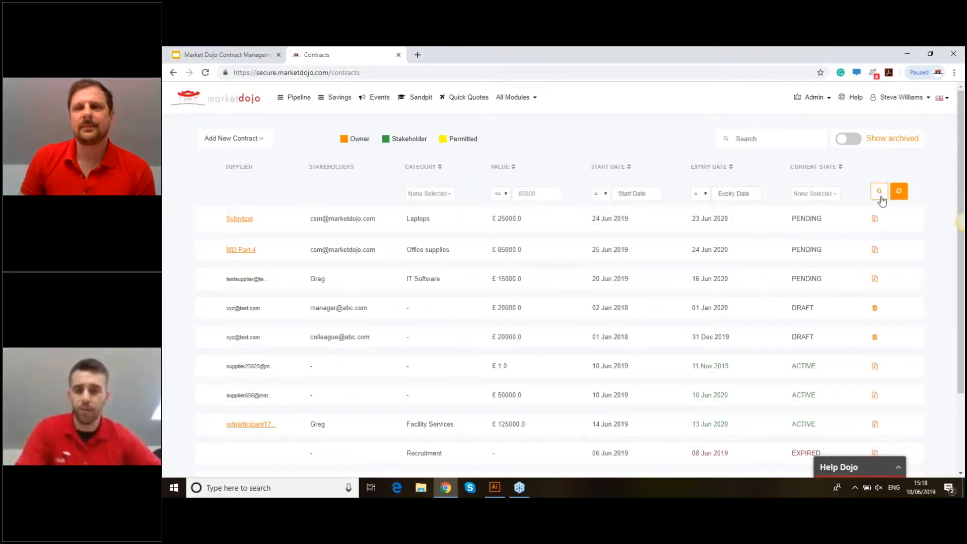
left_click(880, 196)
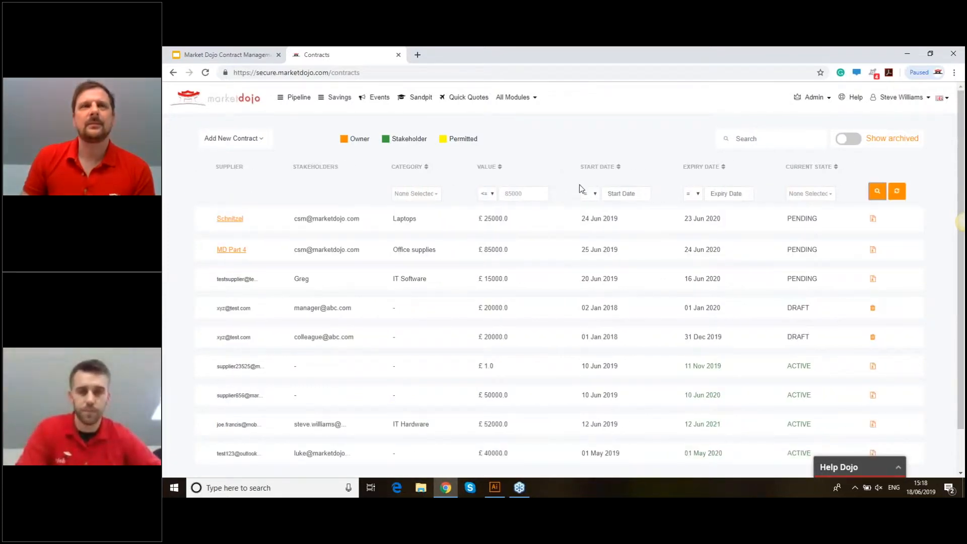
scroll(763, 261, "down", 1)
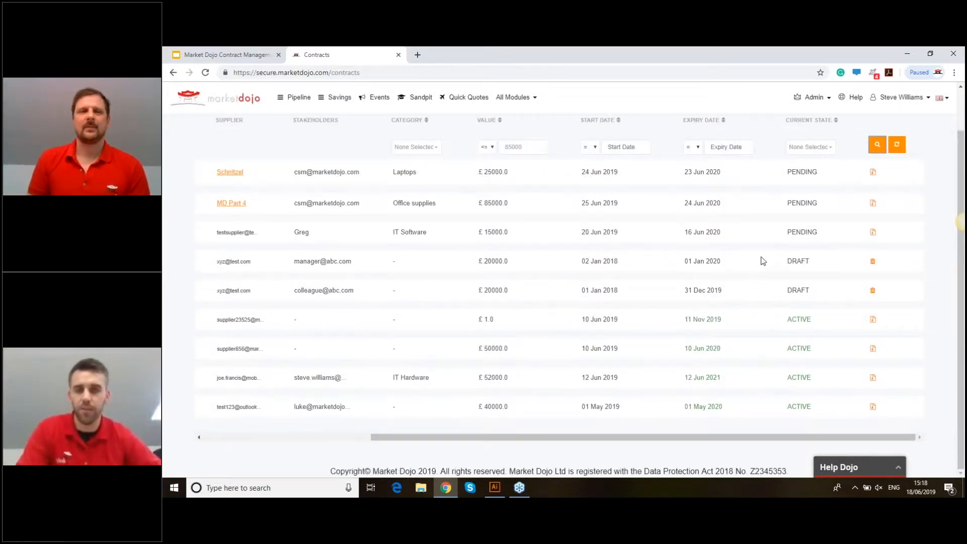
scroll(527, 196, "up", 1)
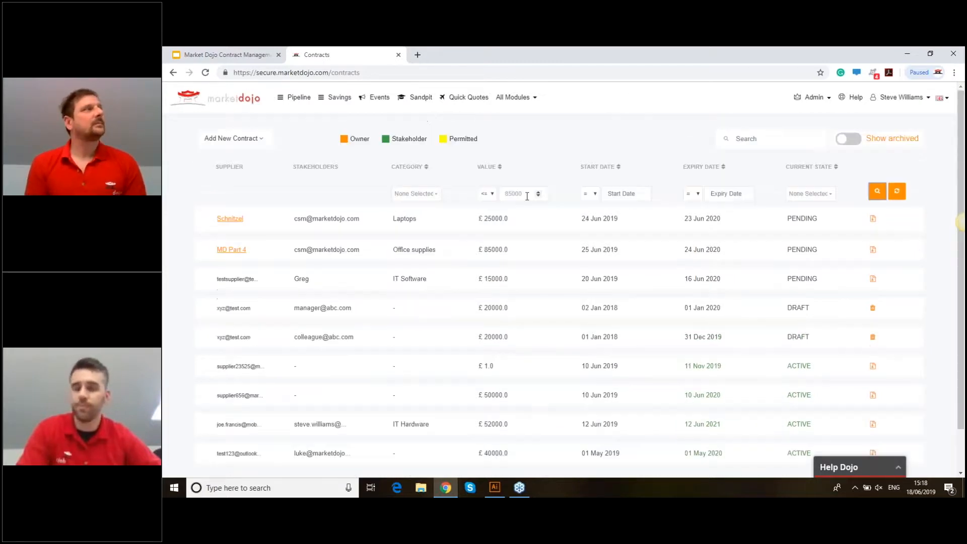
- Rerun the contract search without the 85000 value filter and scroll through the full list
left_click(877, 192)
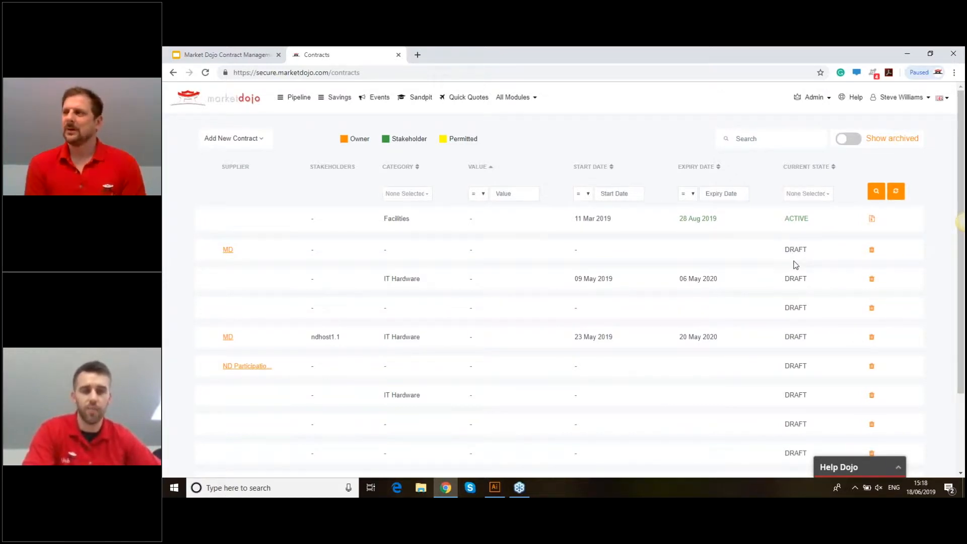
scroll(801, 265, "left", 1)
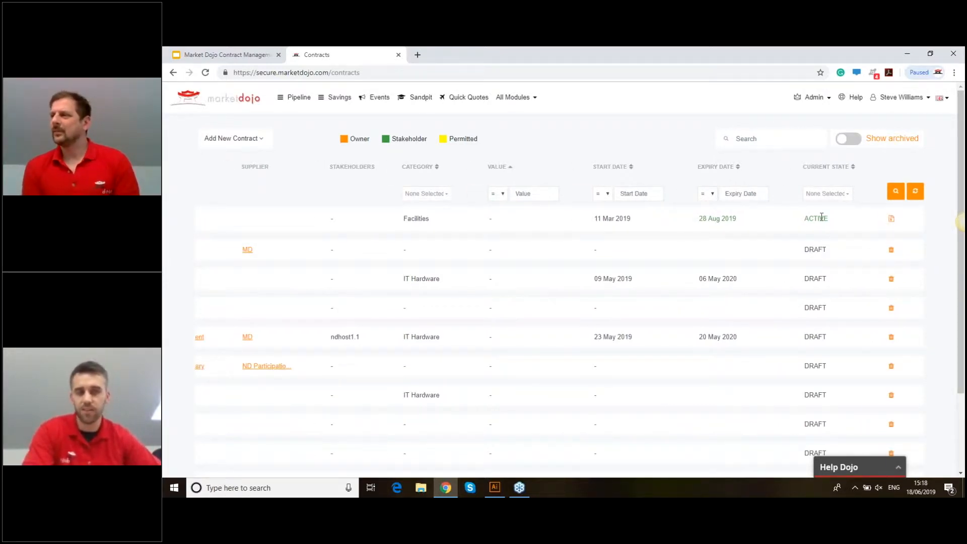
scroll(806, 233, "left", 1)
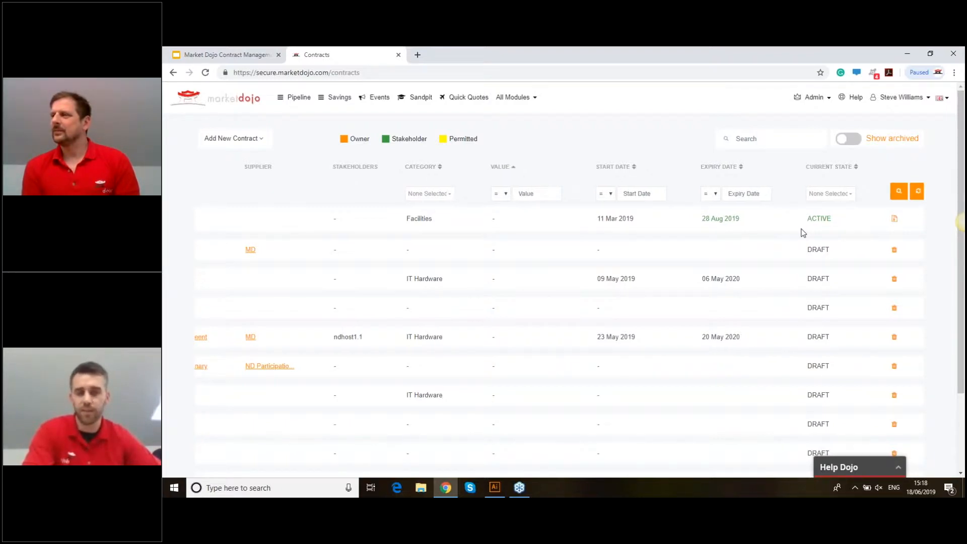
scroll(803, 232, "left", 1)
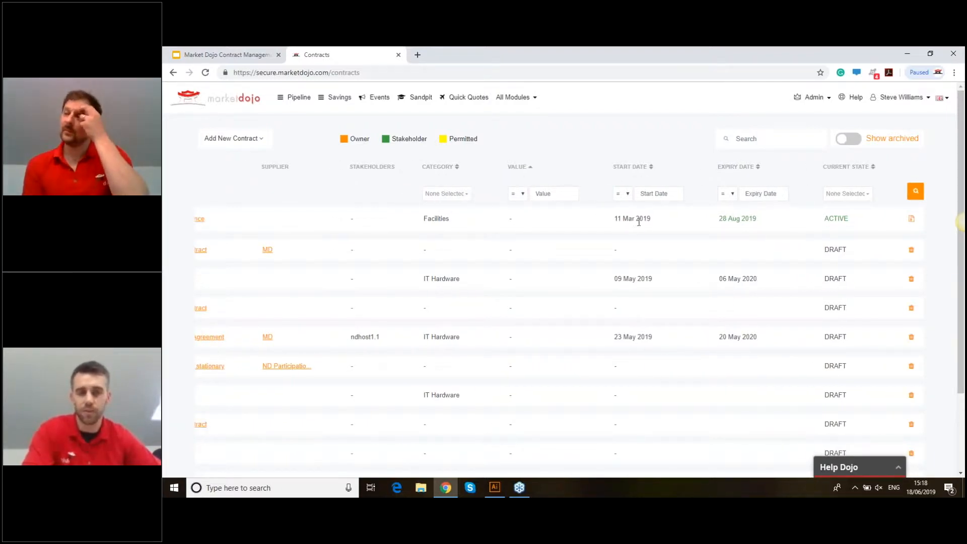
scroll(790, 248, "right", 1)
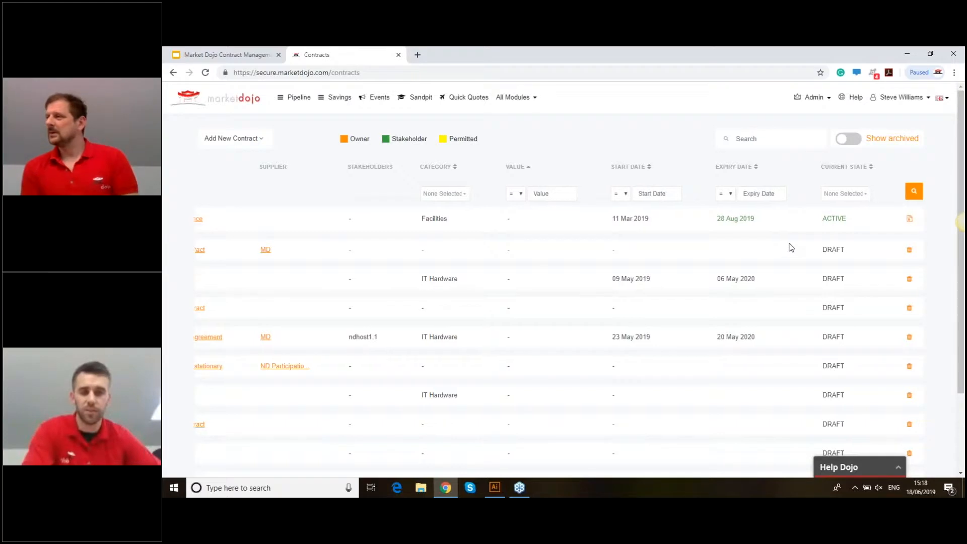
scroll(796, 249, "right", 1)
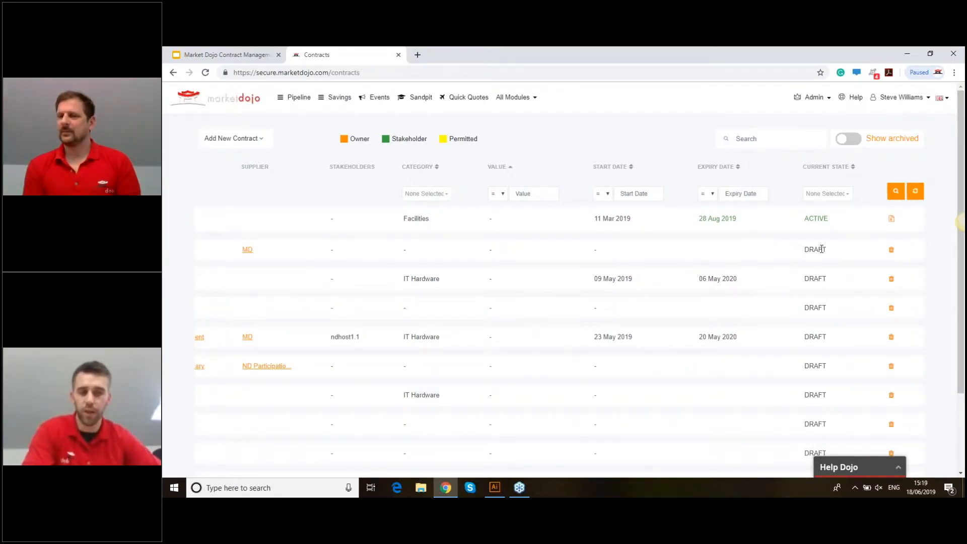
scroll(822, 249, "down", 1)
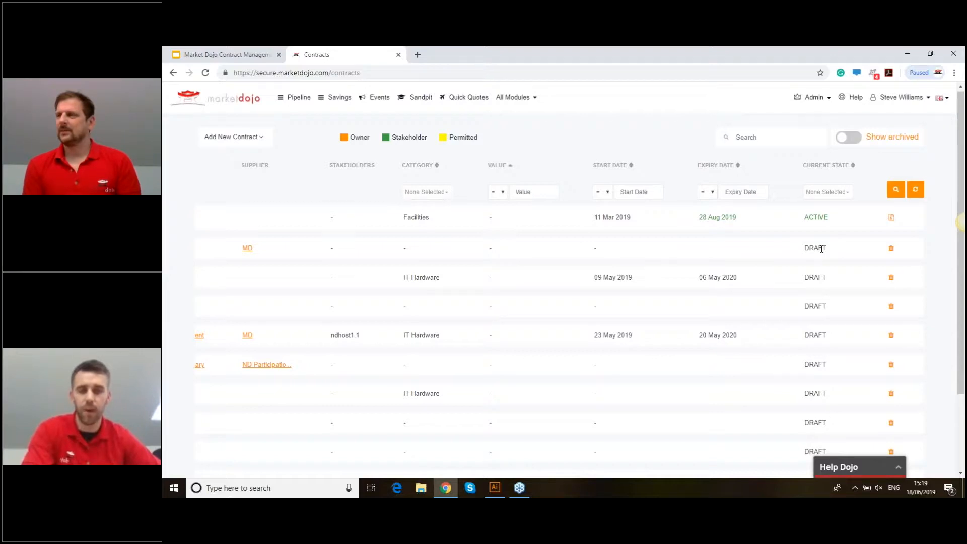
scroll(822, 249, "down", 2)
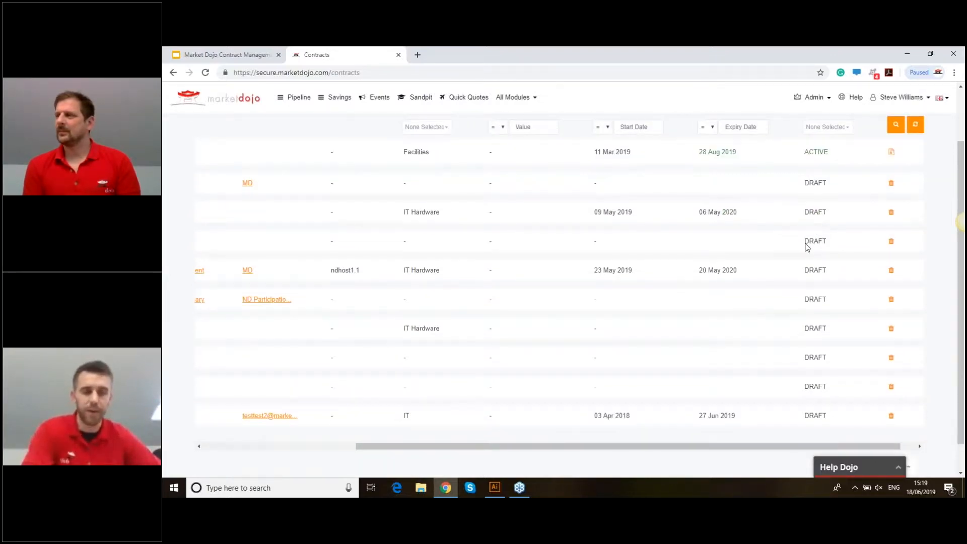
scroll(737, 410, "down", 1)
left_click_drag(737, 411, 582, 413)
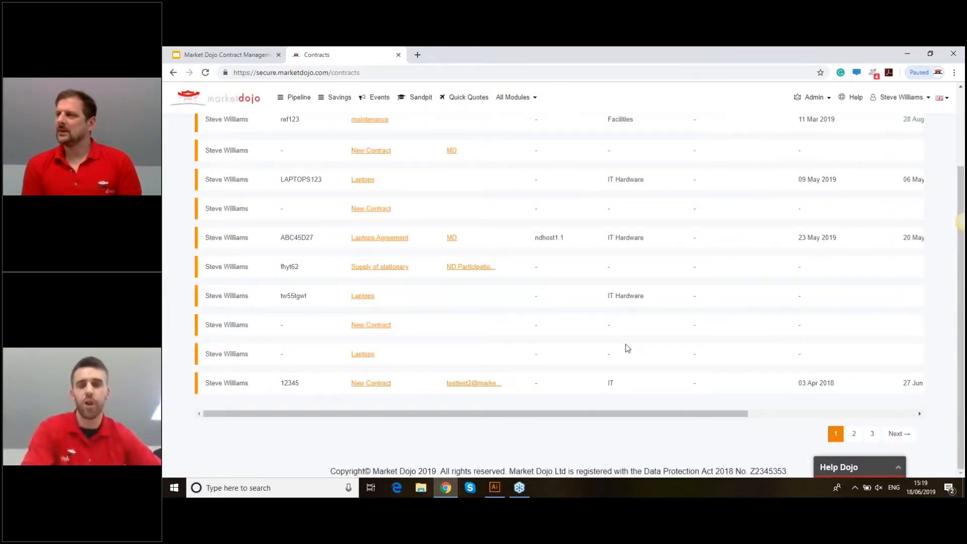
scroll(650, 323, "up", 3)
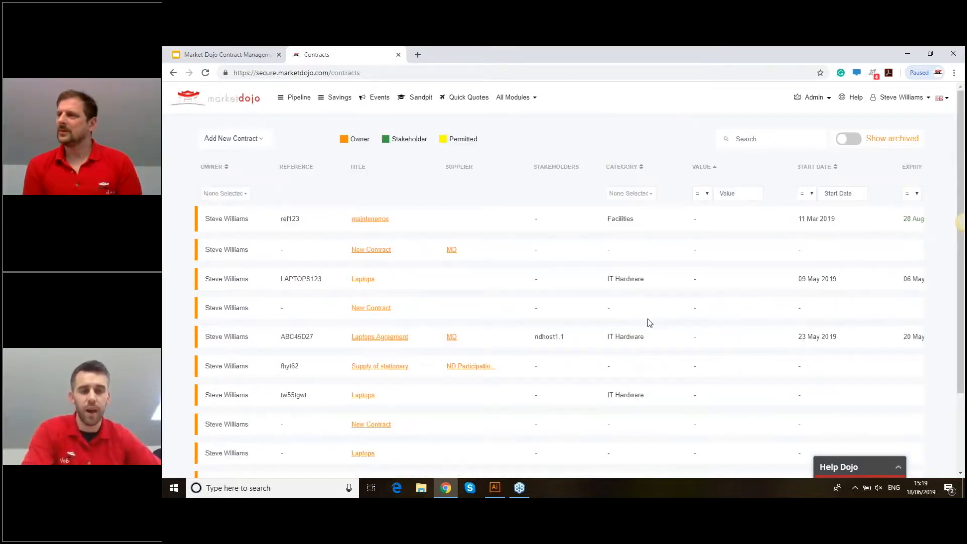
scroll(650, 323, "down", 3)
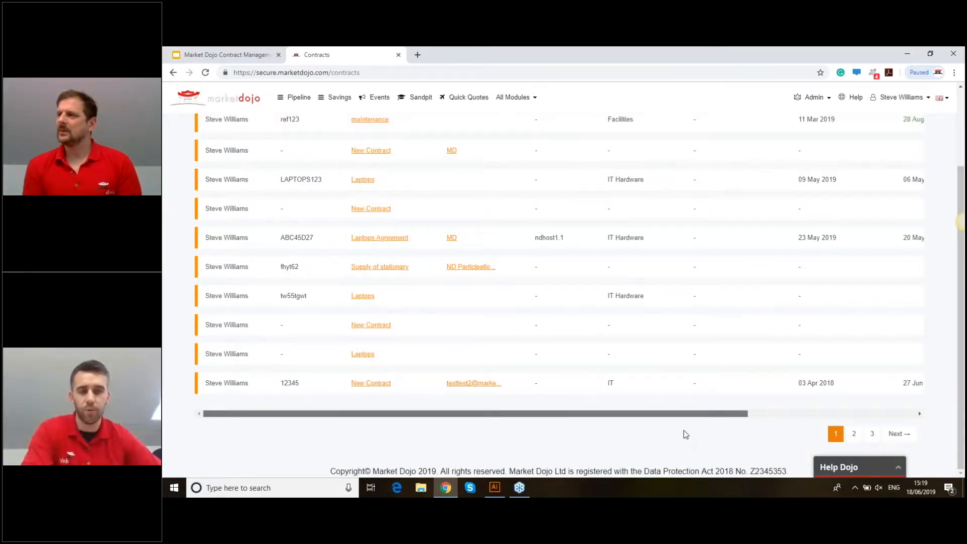
left_click_drag(686, 414, 851, 405)
scroll(852, 401, "up", 3)
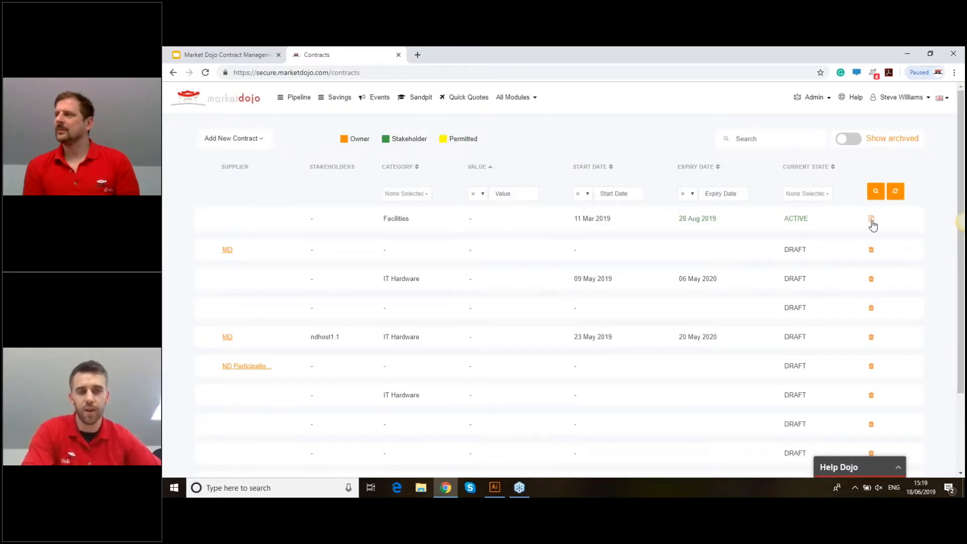
left_click(872, 222)
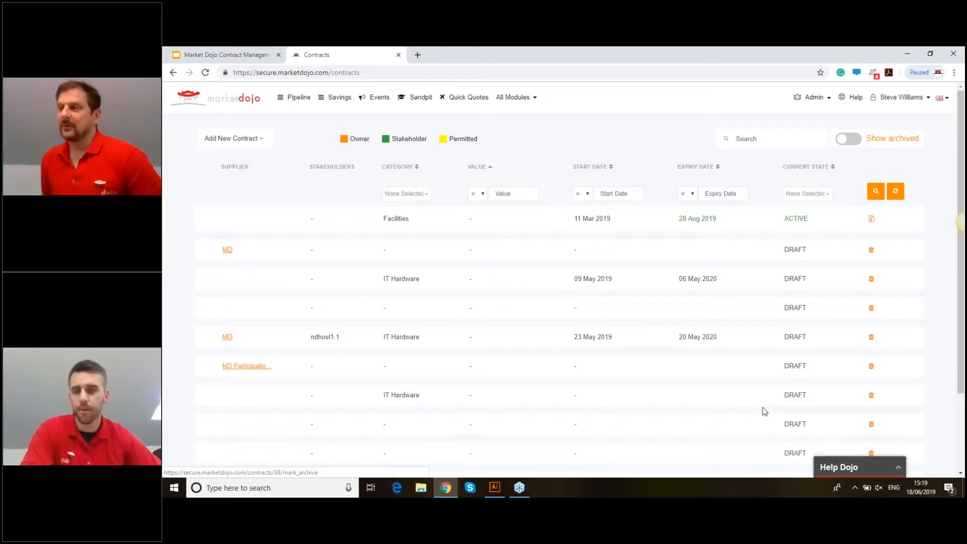
scroll(731, 405, "down", 2)
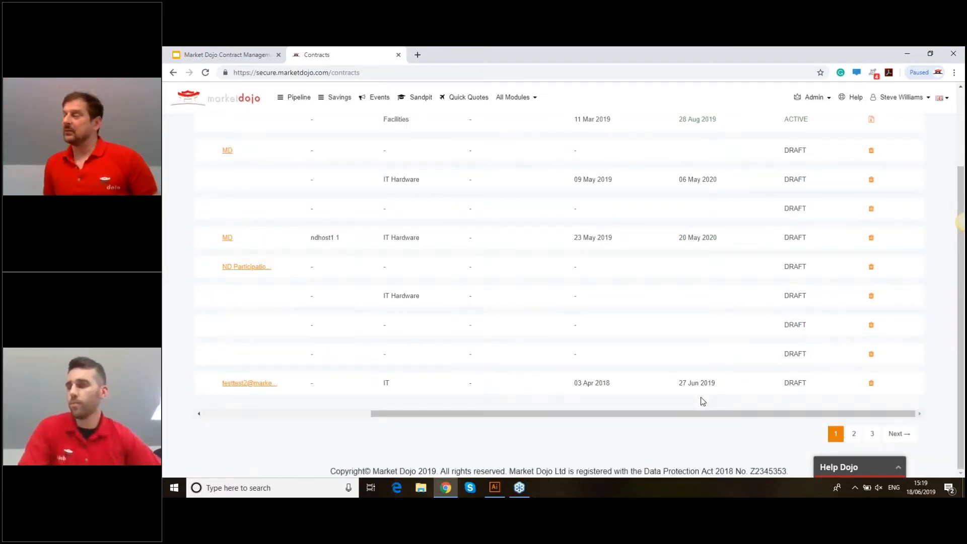
left_click_drag(700, 414, 529, 413)
scroll(334, 168, "up", 2)
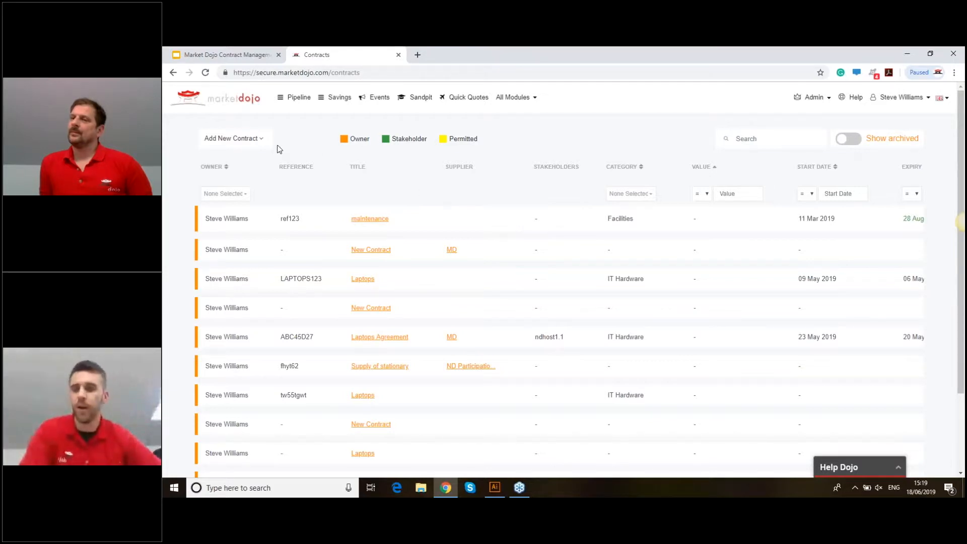
left_click(249, 141)
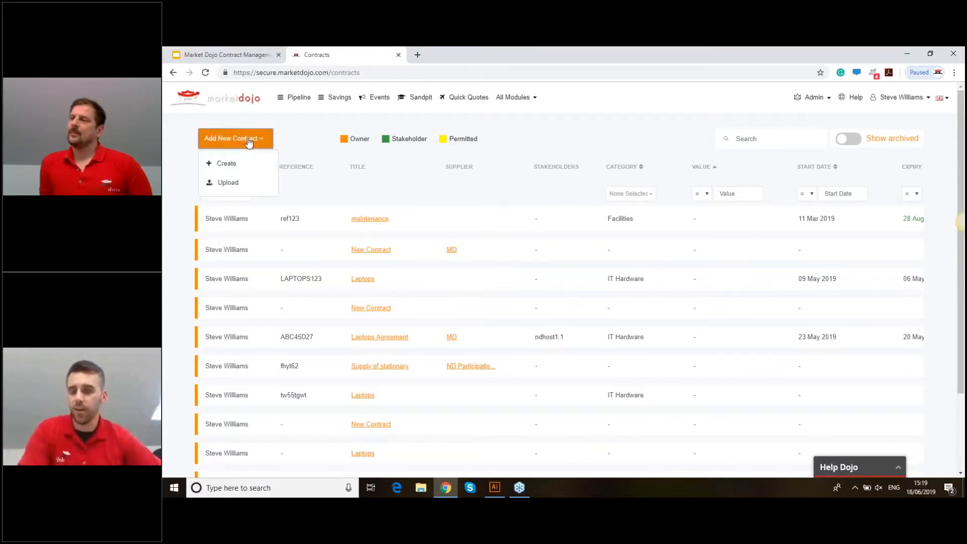
left_click(255, 186)
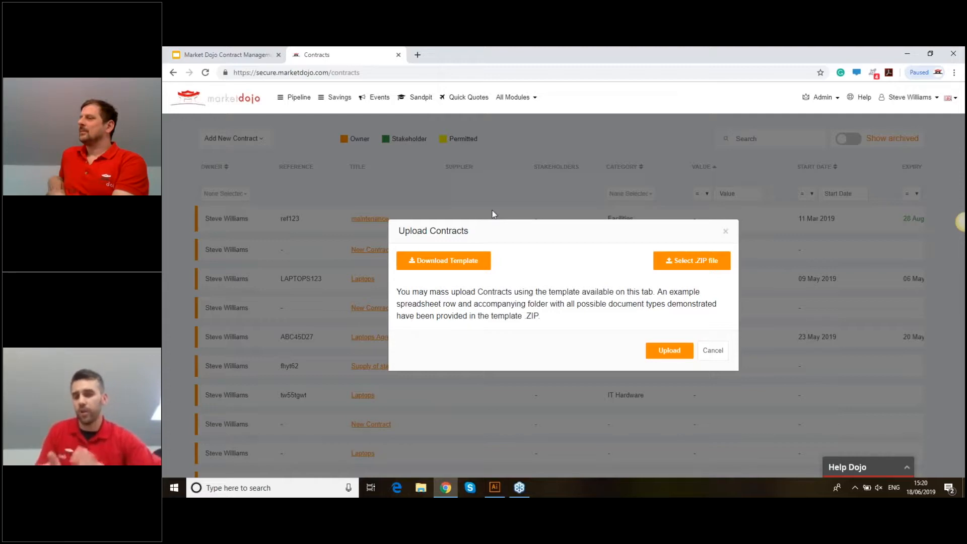
left_click(722, 357)
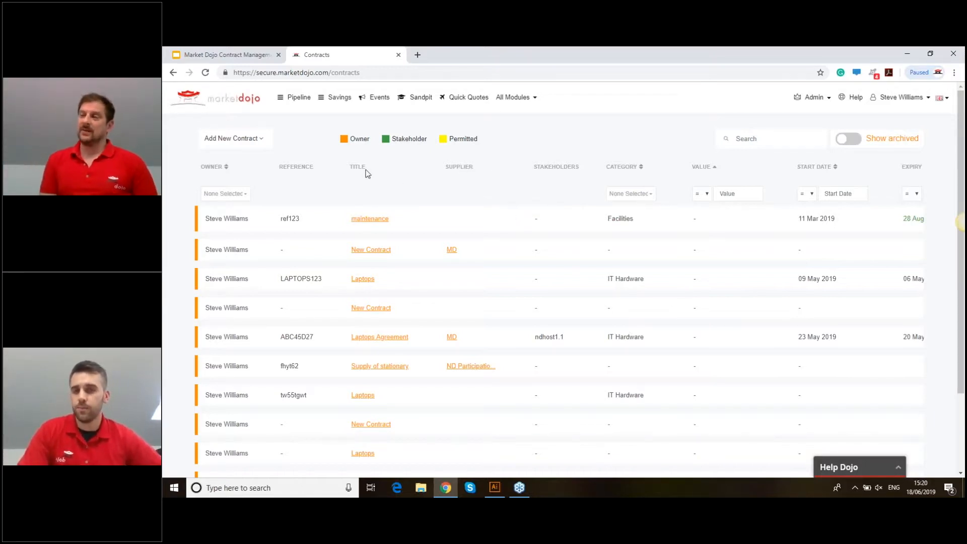
- Create a new contract from scratch and title it 'Office Supplies'
left_click(246, 141)
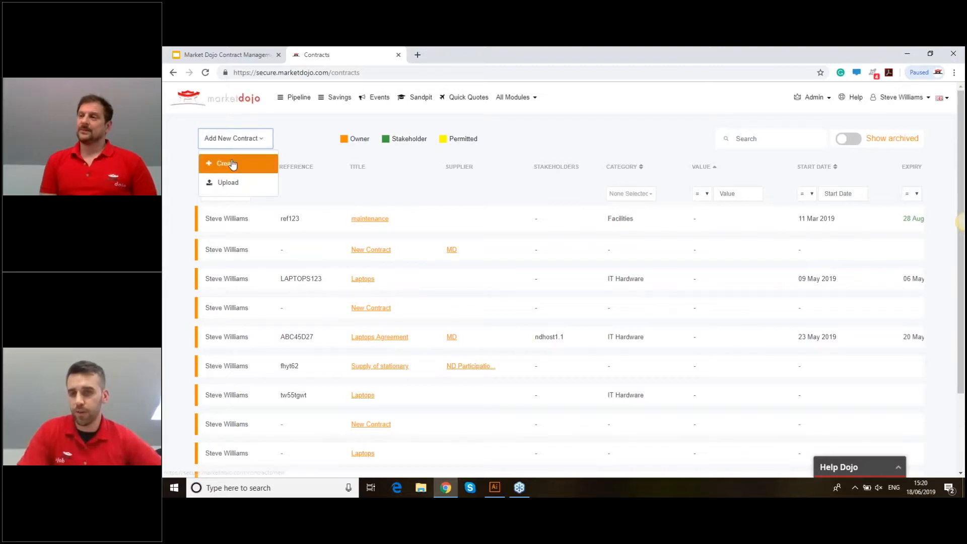
left_click(232, 164)
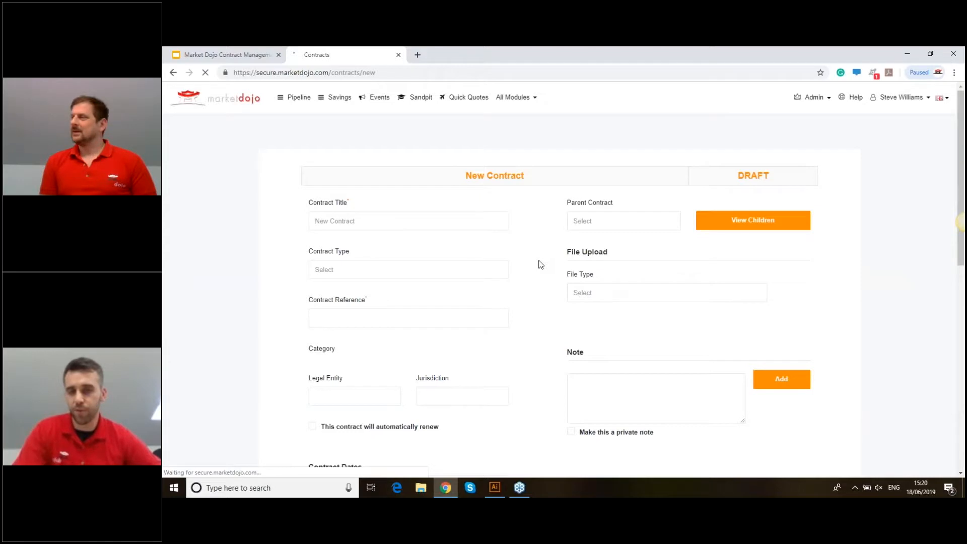
triple_click(376, 219)
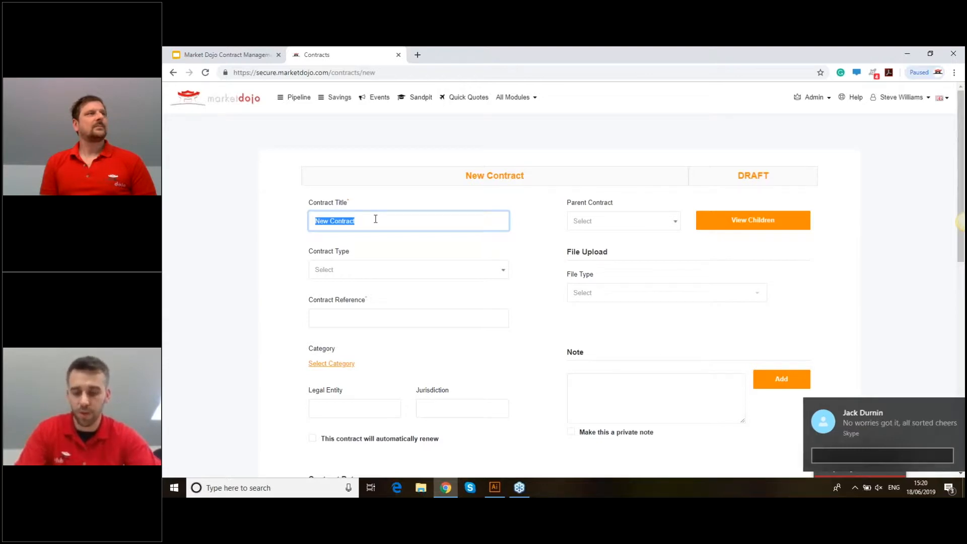
type("O")
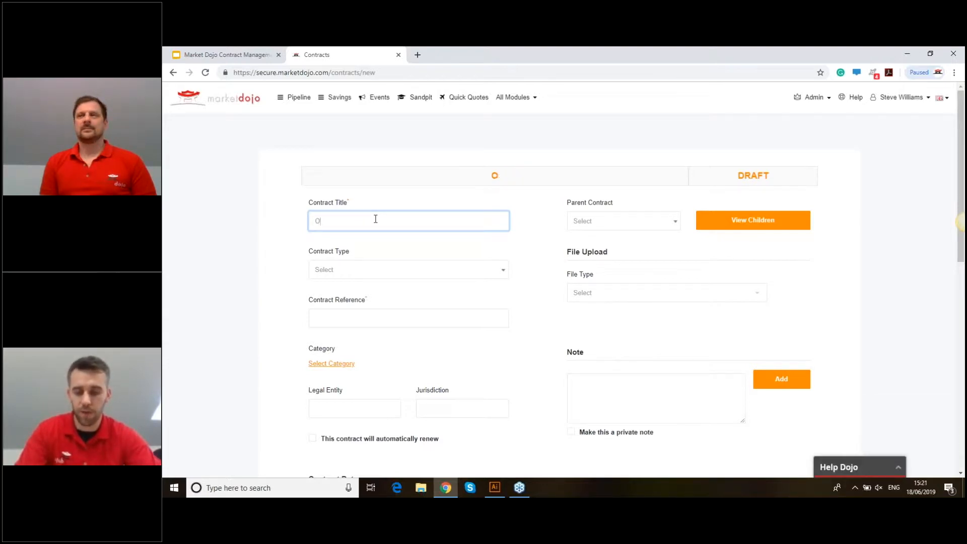
type("ffice Supplier")
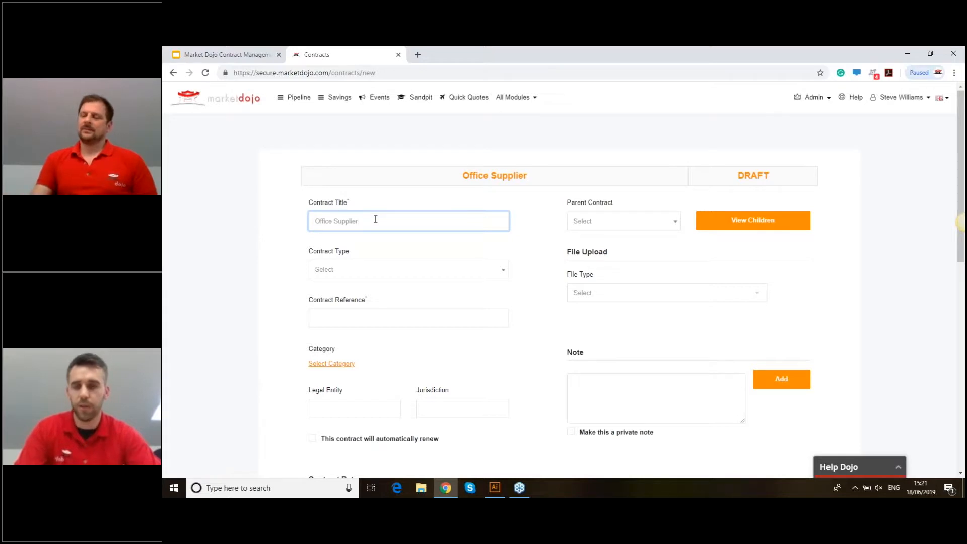
key("BackSpace")
type("s")
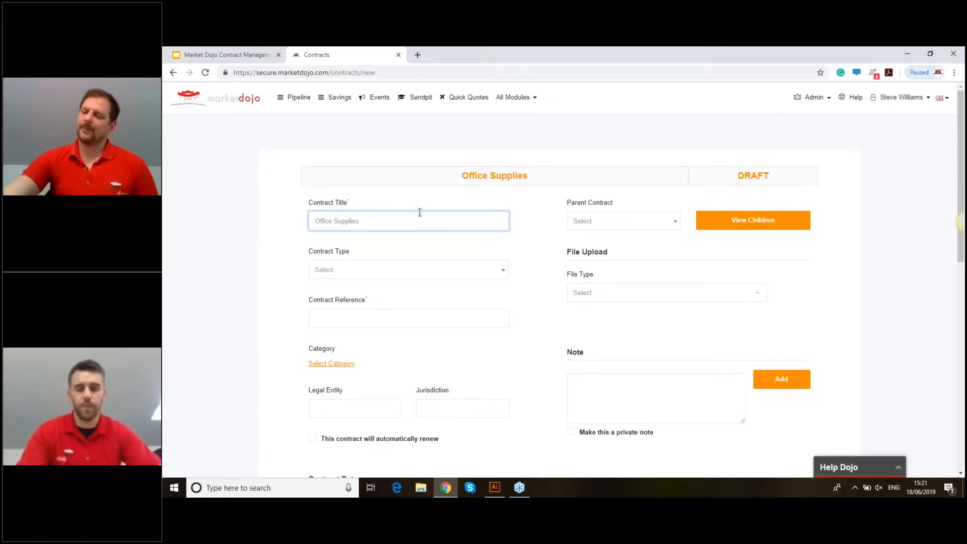
left_click(446, 249)
- Set the contract type to Supply of Goods
left_click(366, 270)
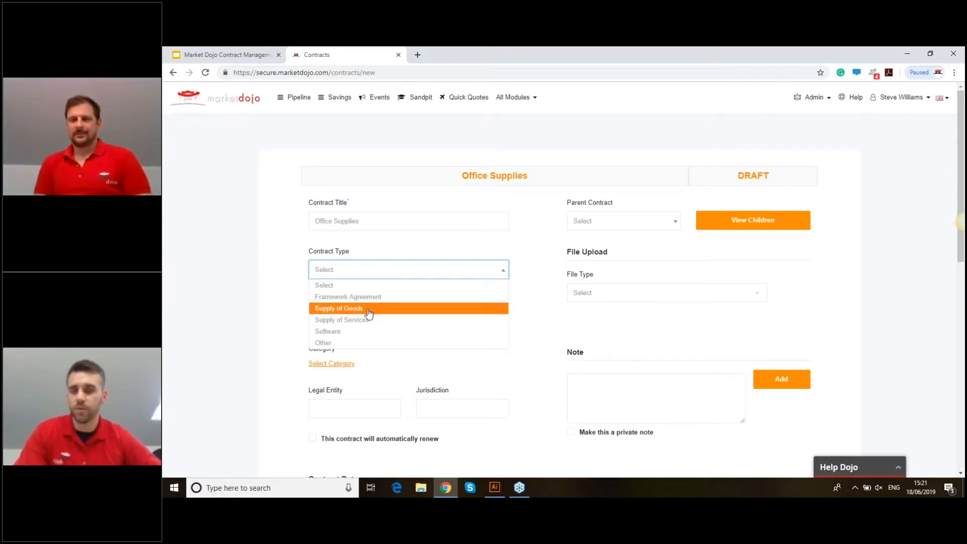
left_click(369, 312)
left_click(376, 276)
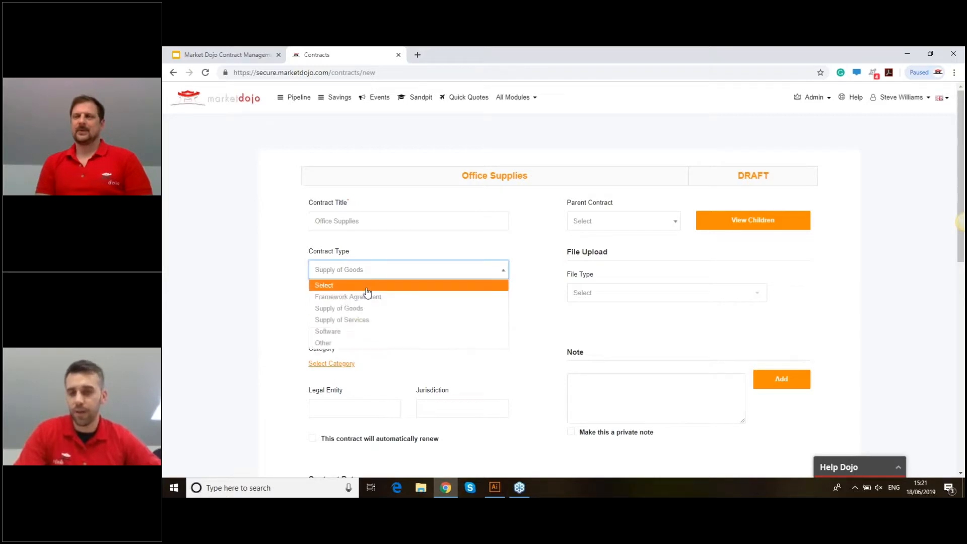
left_click(341, 342)
left_click(354, 311)
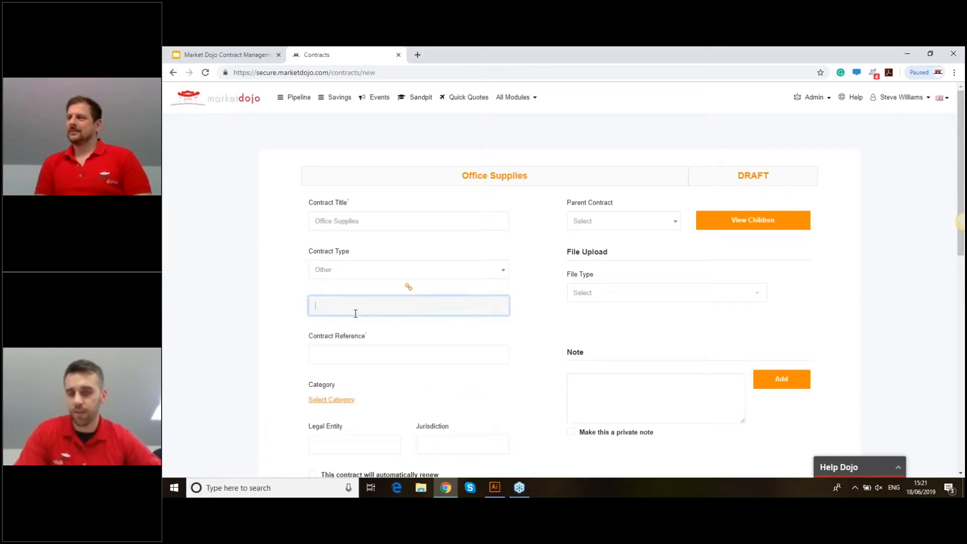
left_click(363, 272)
left_click(361, 309)
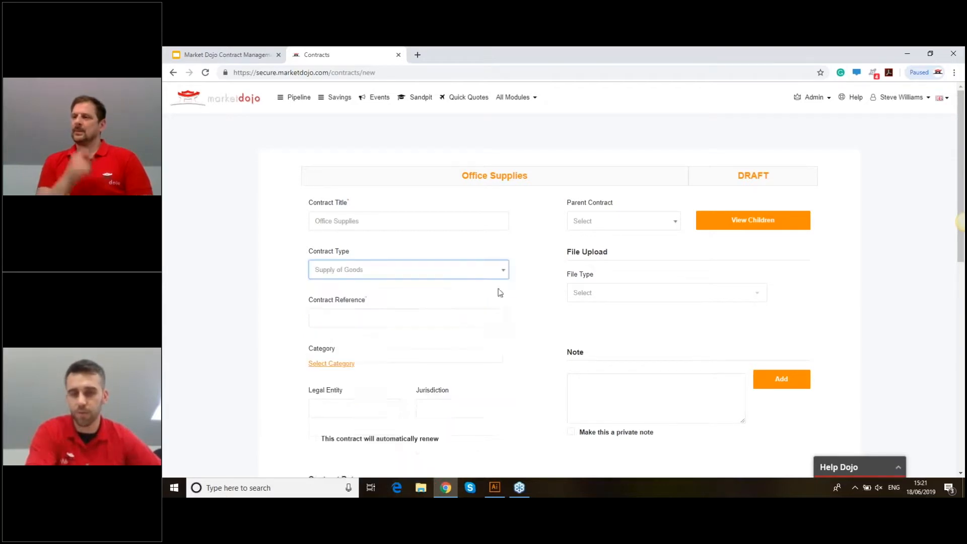
- Enter MD-014 as the contract reference
left_click(350, 316)
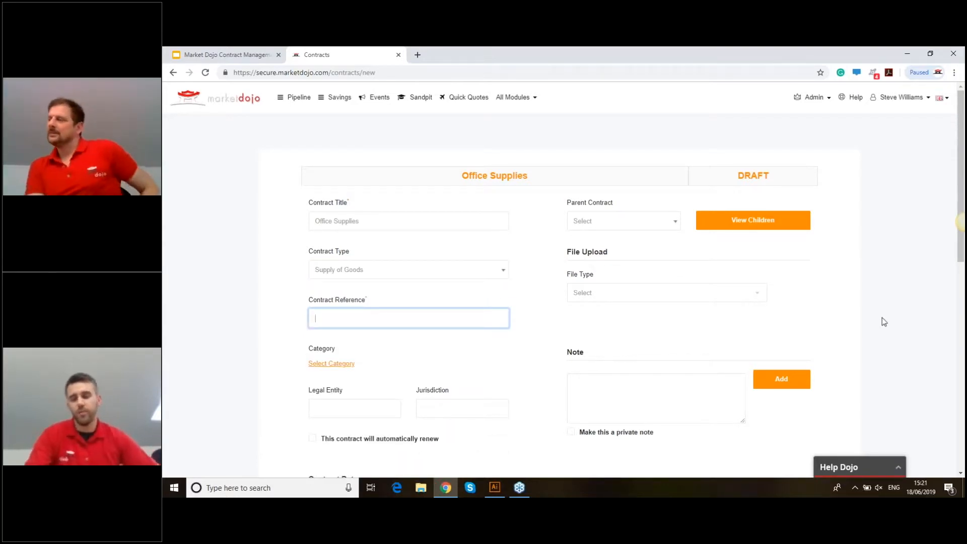
type("Md-")
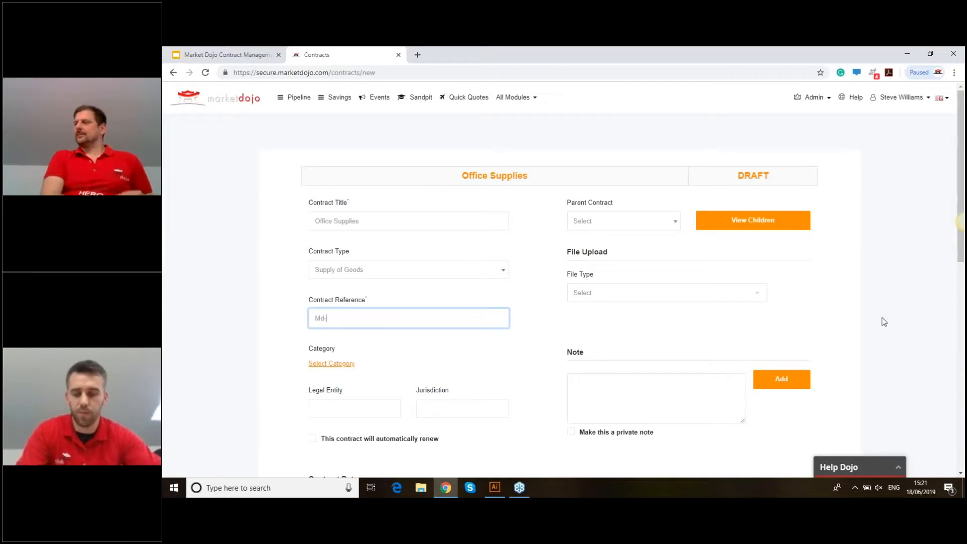
key("BackSpace")
type("D-014")
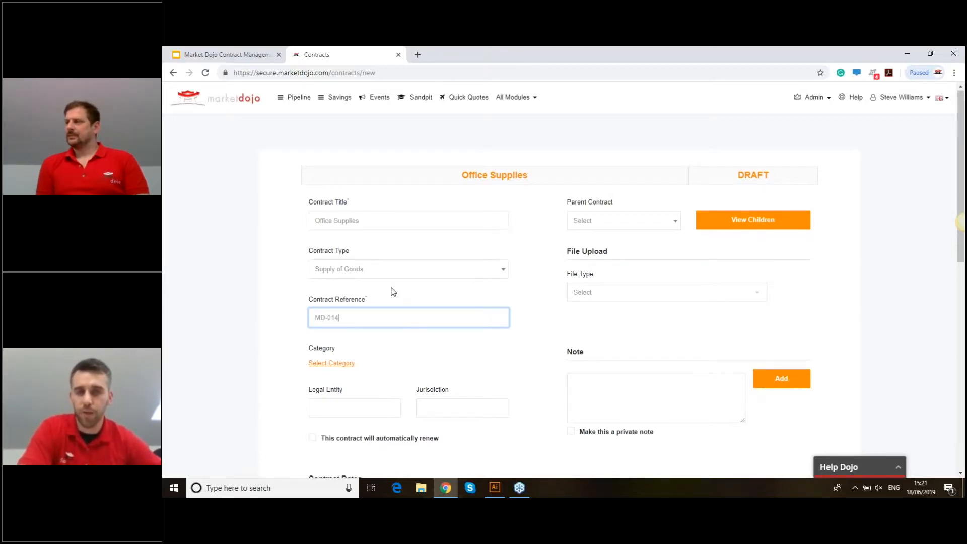
scroll(466, 290, "down", 2)
scroll(464, 287, "up", 2)
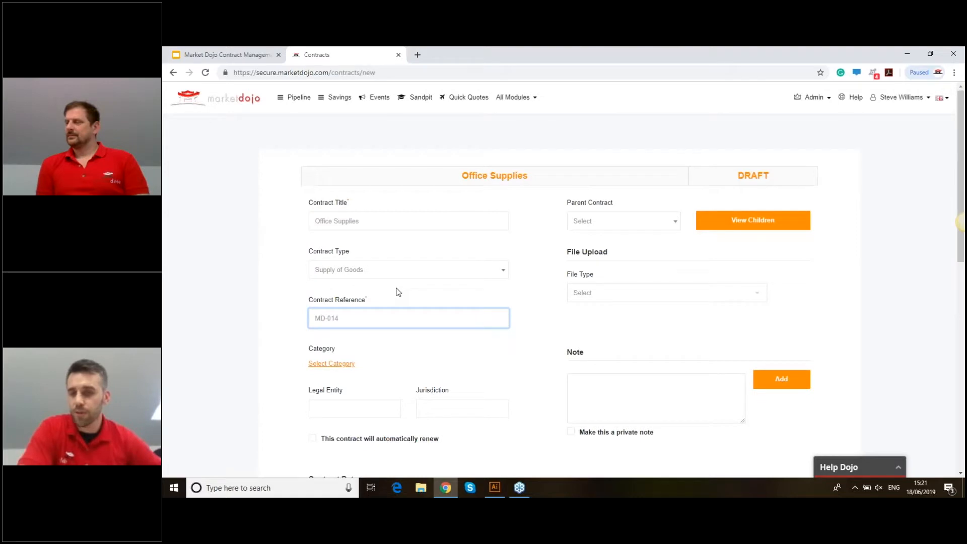
- Pick IT in the category tree and confirm it as the contract's category
scroll(395, 289, "down", 2)
left_click(329, 263)
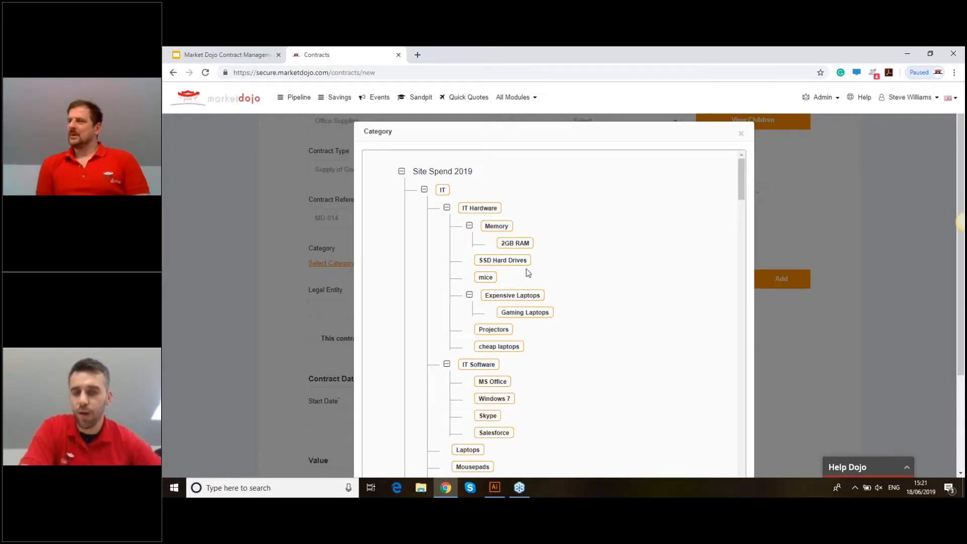
scroll(491, 312, "down", 2)
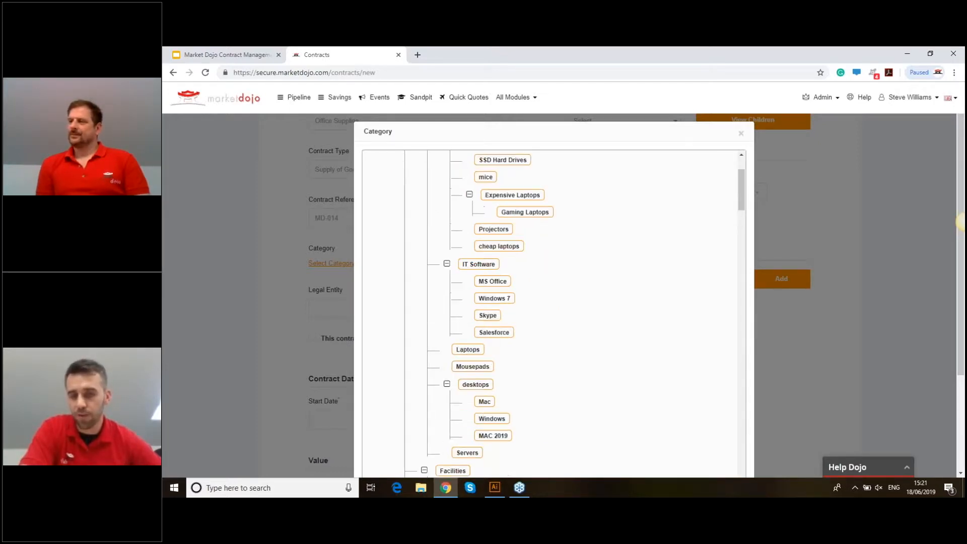
scroll(494, 363, "down", 1)
scroll(492, 362, "up", 2)
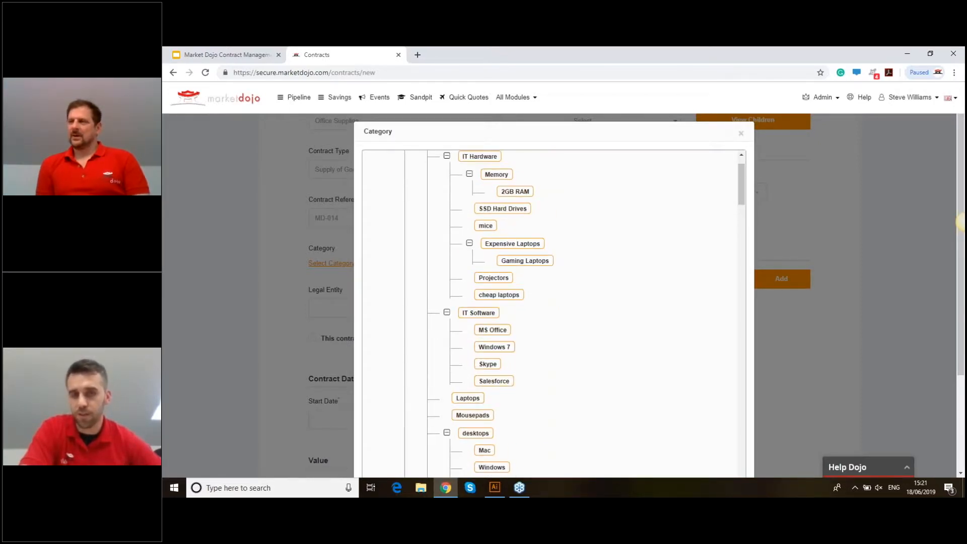
scroll(453, 201, "up", 1)
left_click(442, 190)
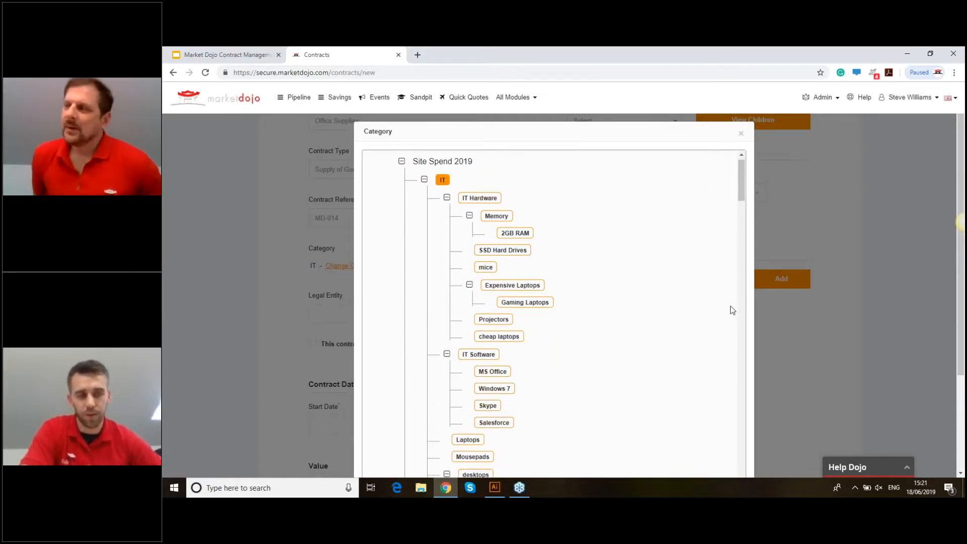
scroll(731, 306, "down", 5)
scroll(777, 381, "down", 2)
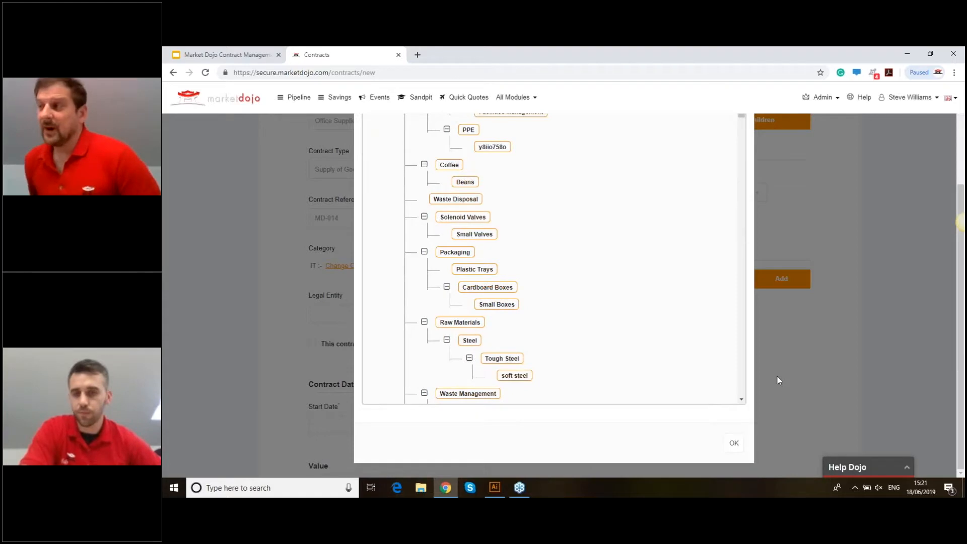
left_click(734, 441)
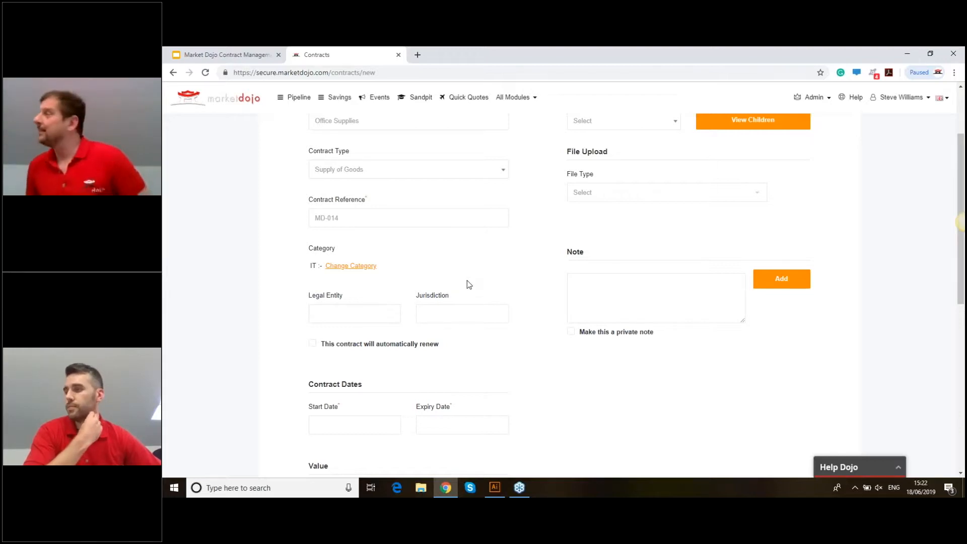
- Enter Market Dojo Limited as the legal entity and 'UK law' as the jurisdiction
left_click(330, 313)
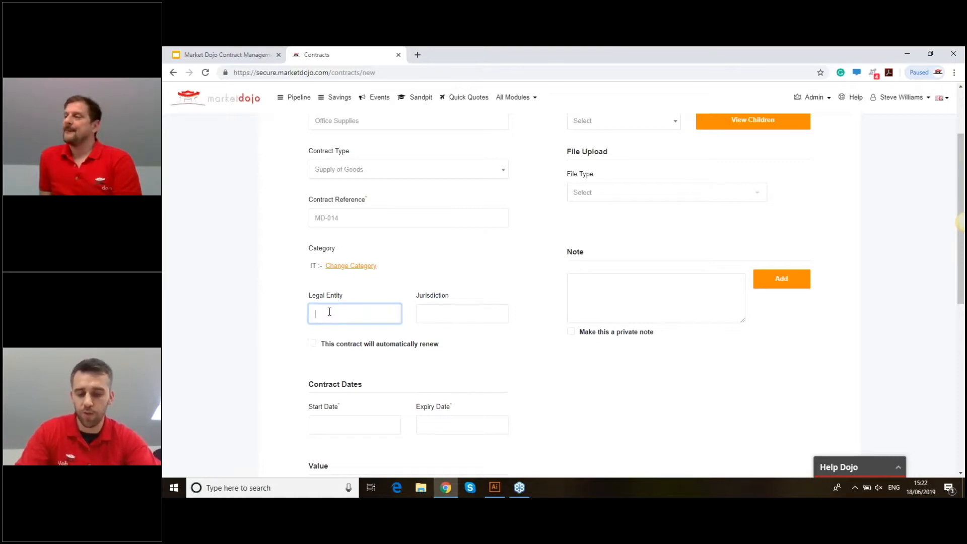
type("Market Dojo Limited")
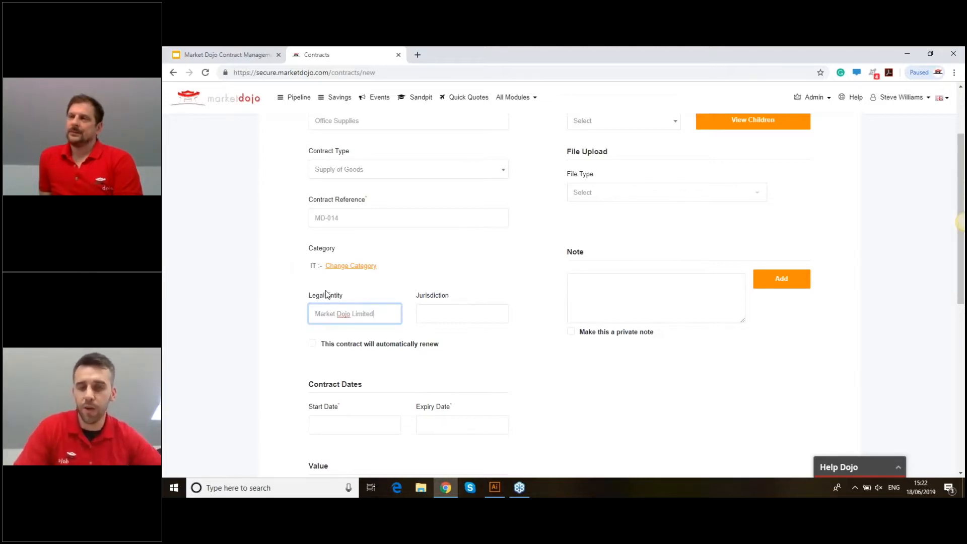
left_click(437, 318)
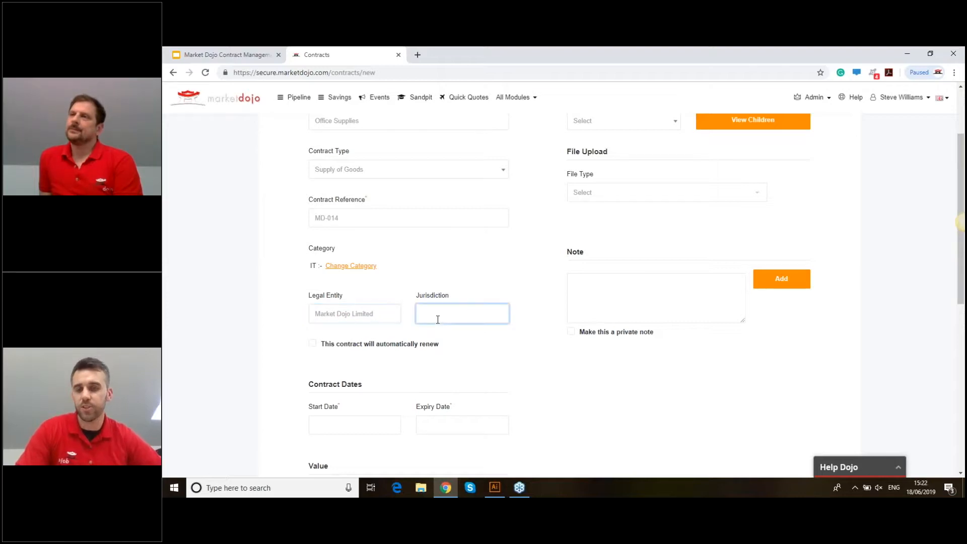
type("UK law")
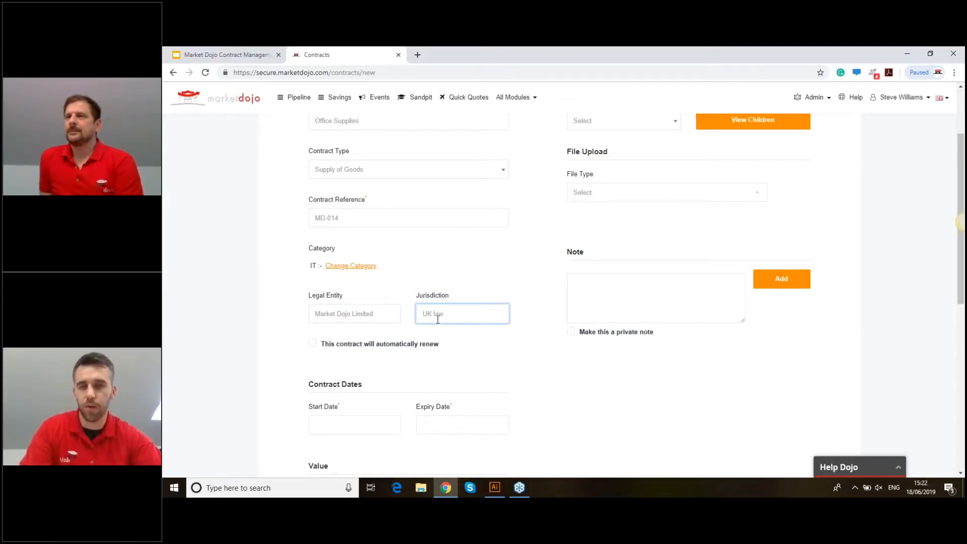
left_click(558, 279)
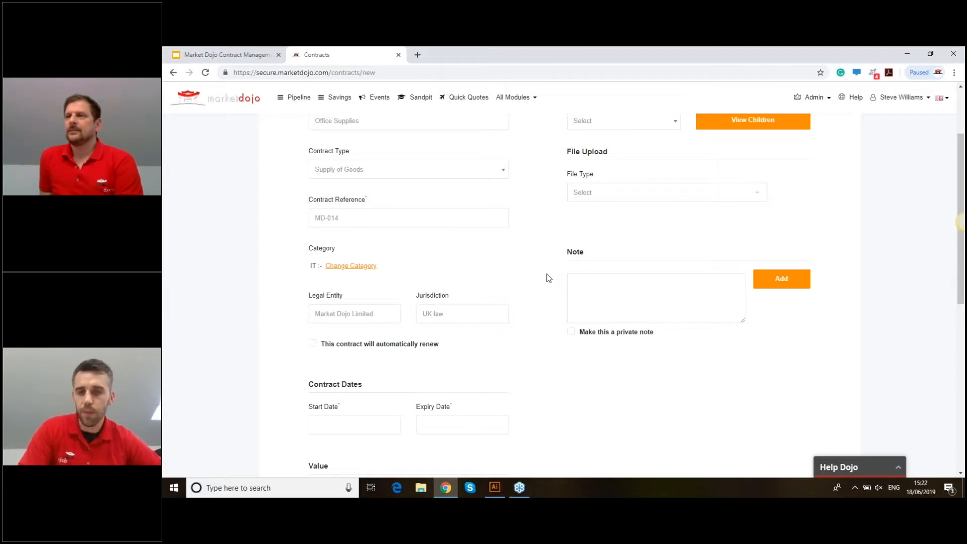
scroll(548, 277, "down", 1)
scroll(548, 278, "down", 2)
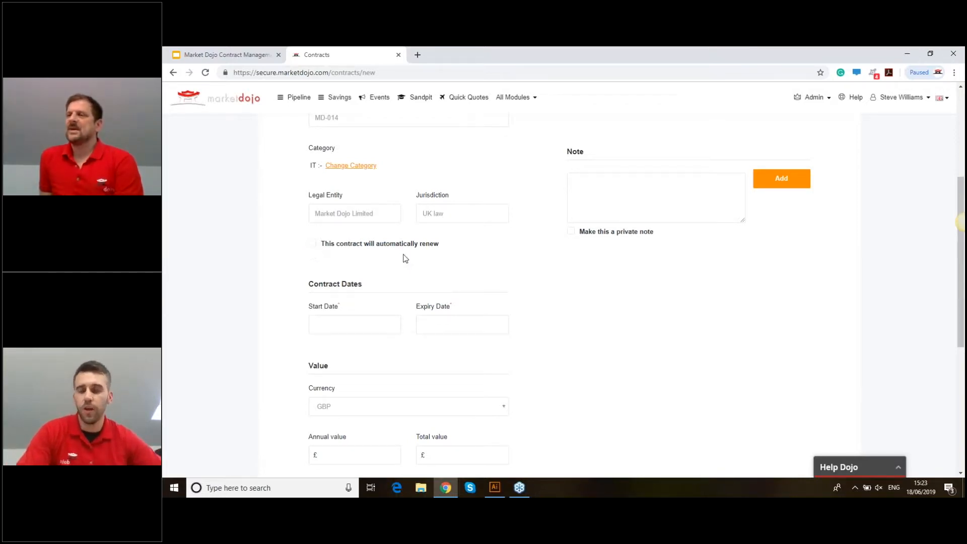
scroll(406, 259, "down", 1)
scroll(432, 223, "down", 2)
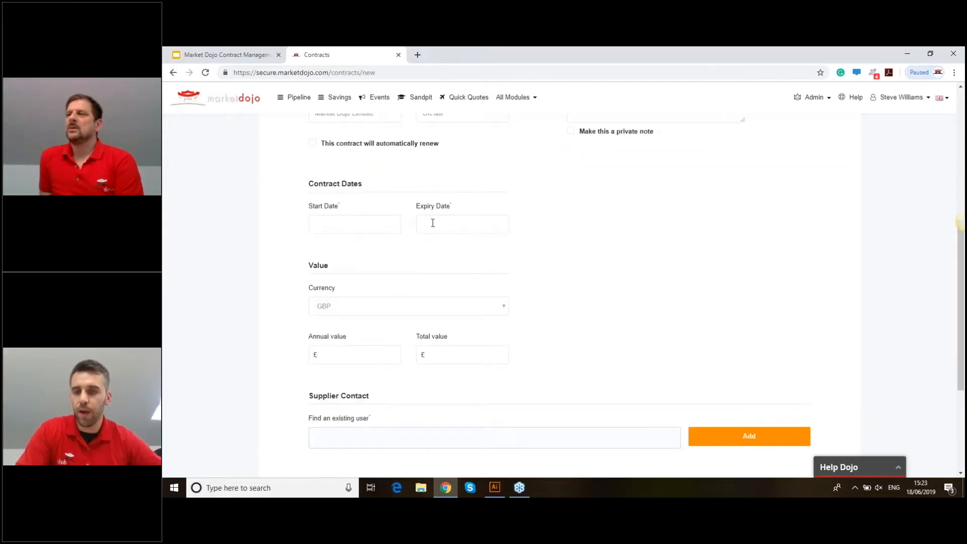
scroll(371, 239, "down", 1)
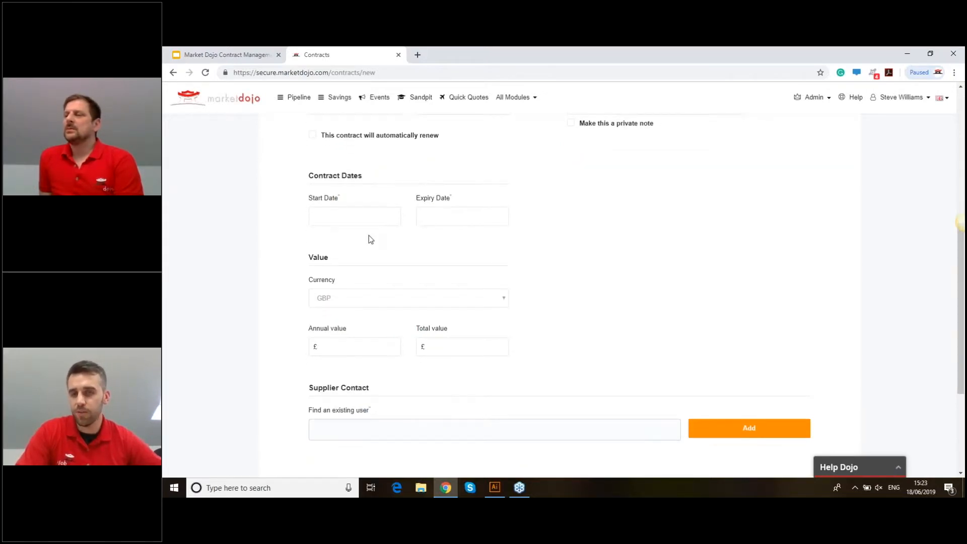
scroll(352, 252, "up", 1)
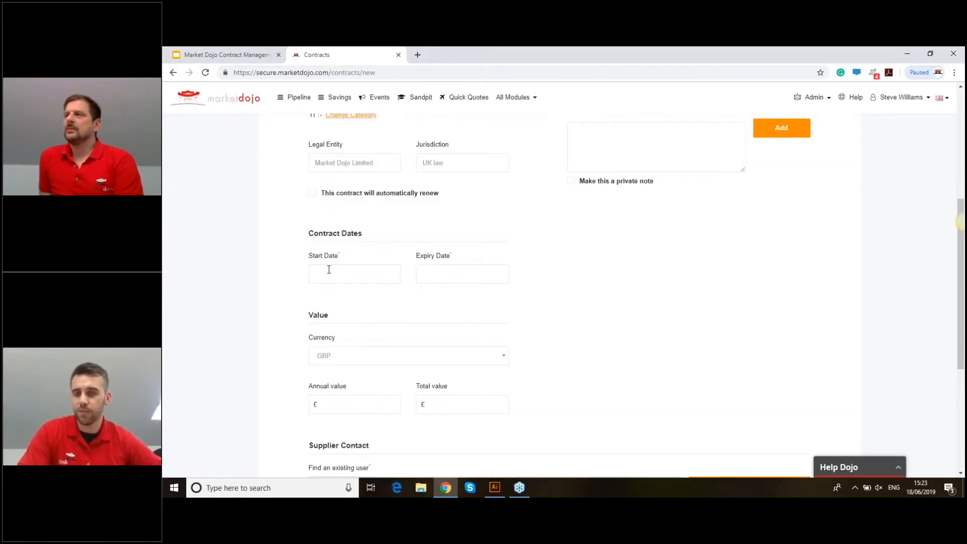
scroll(329, 270, "down", 1)
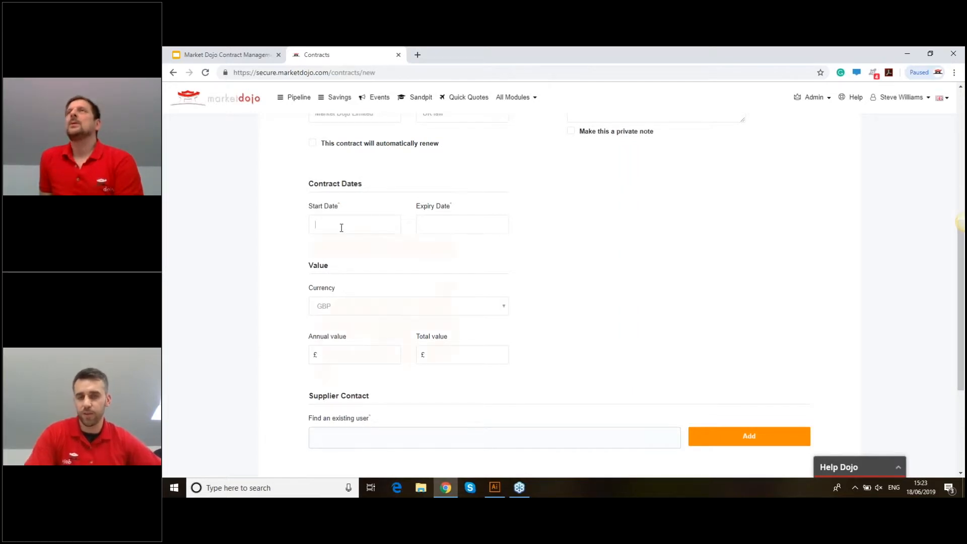
- Set the contract start date to 30 June 2019 and expiry date to 29 June 2020
left_click(342, 229)
left_click(323, 370)
left_click(423, 231)
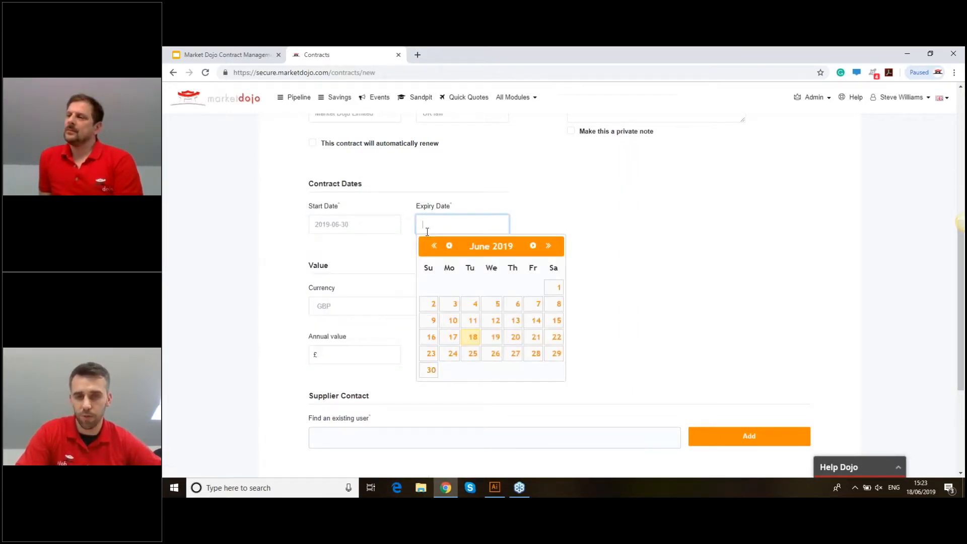
left_click(548, 246)
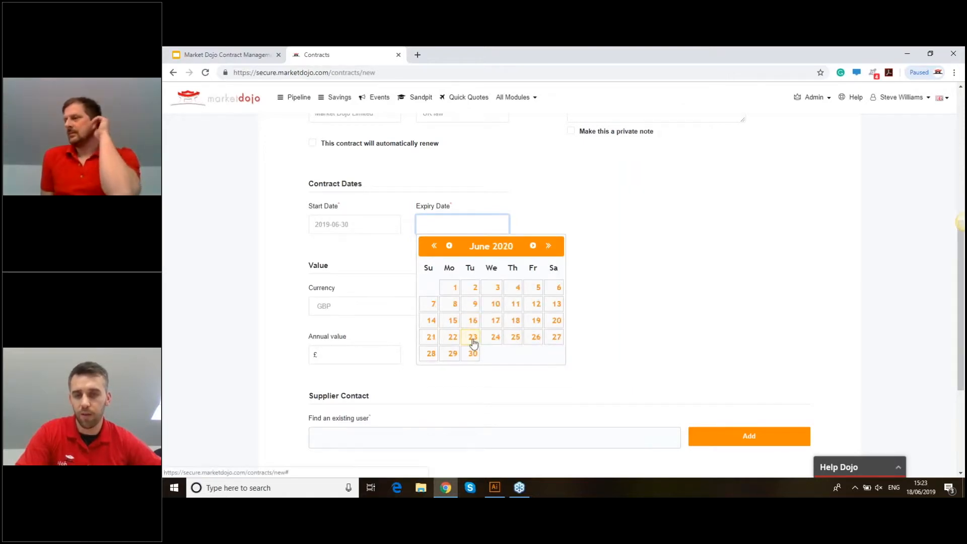
left_click(452, 354)
scroll(391, 183, "down", 2)
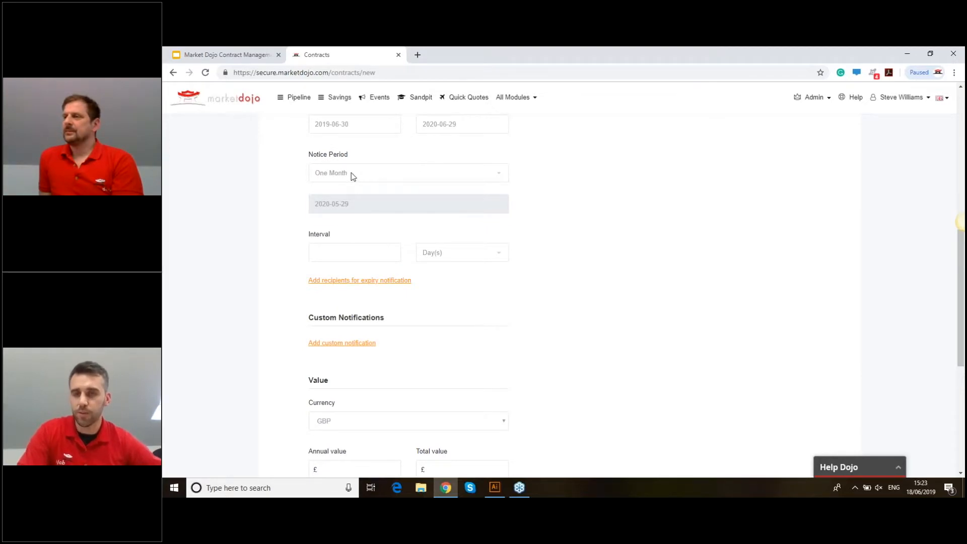
- Settle the notice period on One Month after trying Other, giving a 2020-05-29 notice date
left_click(351, 176)
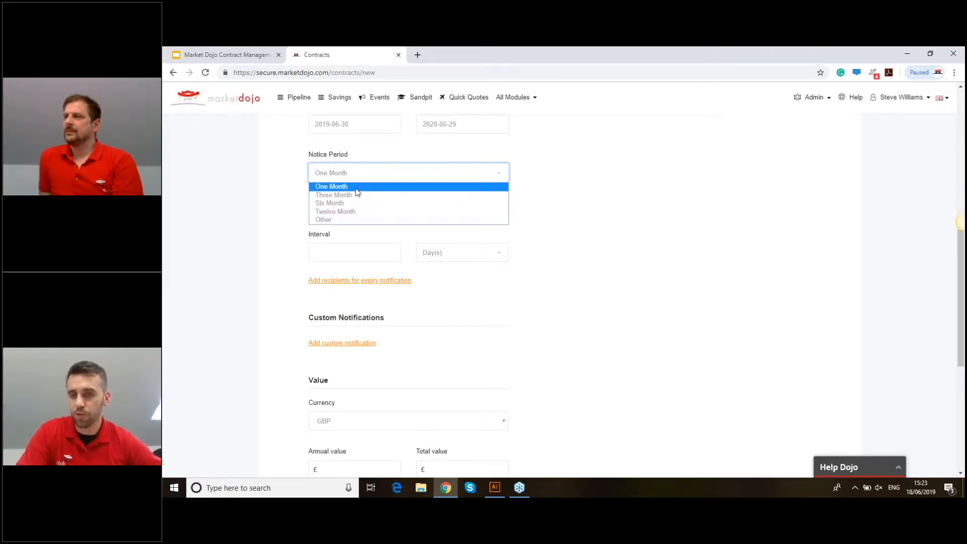
left_click(356, 188)
left_click(382, 176)
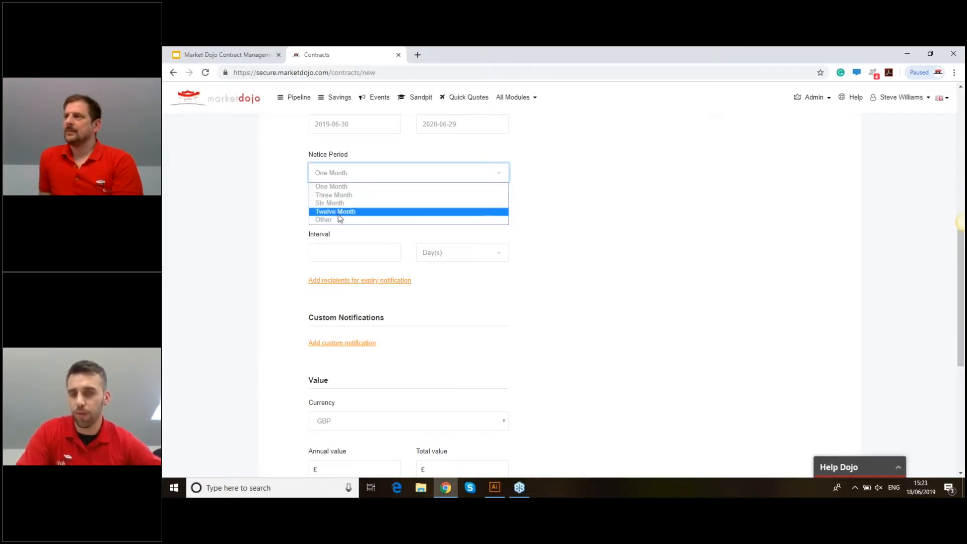
left_click(374, 219)
left_click(365, 203)
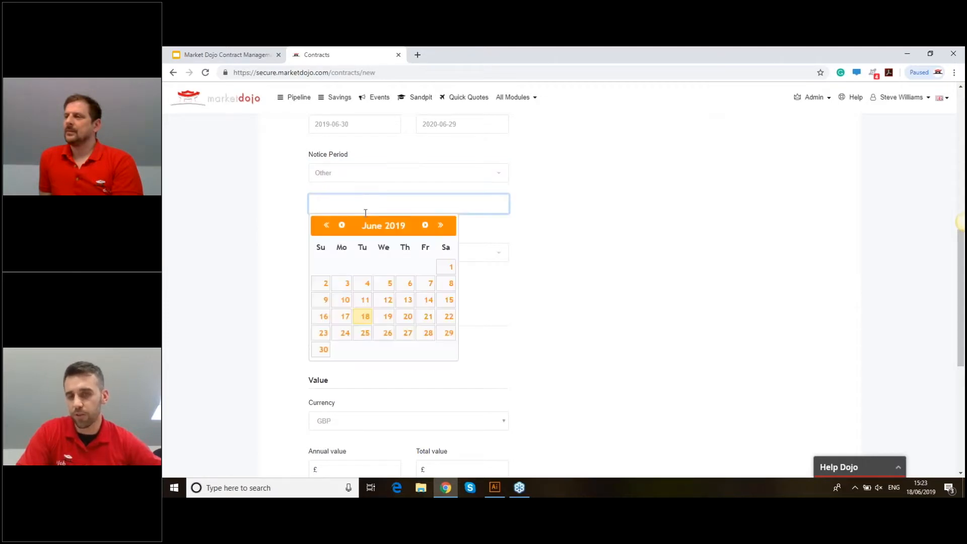
left_click(440, 226)
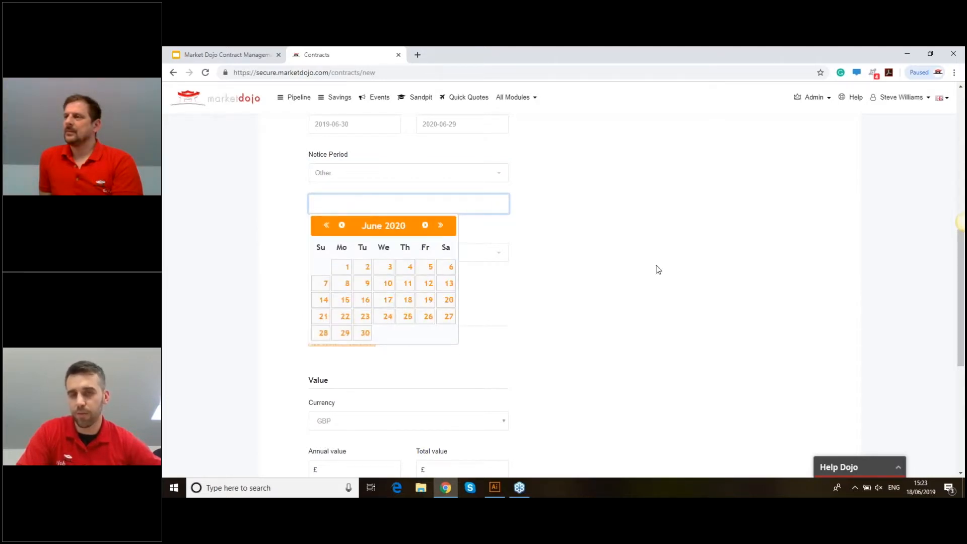
left_click(426, 173)
left_click(474, 185)
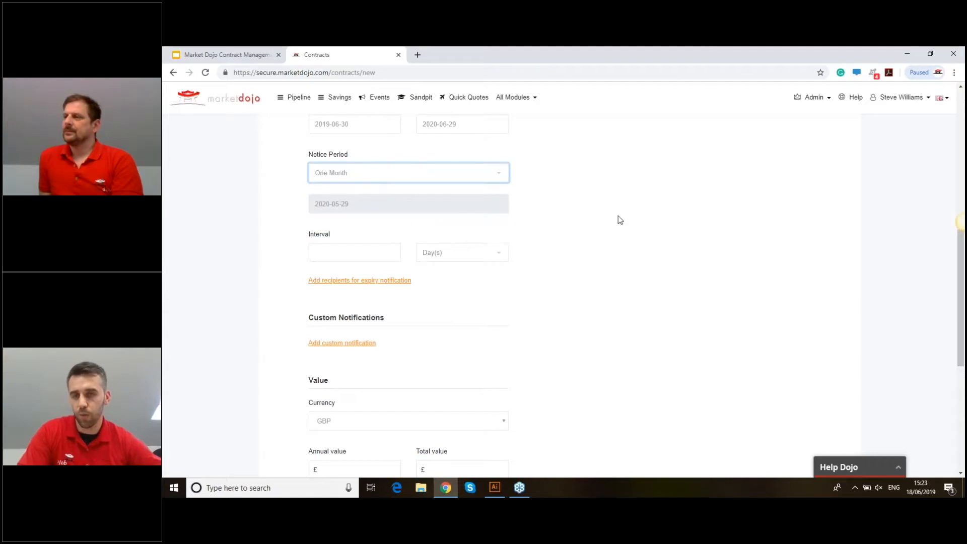
scroll(452, 186, "down", 1)
scroll(386, 220, "up", 1)
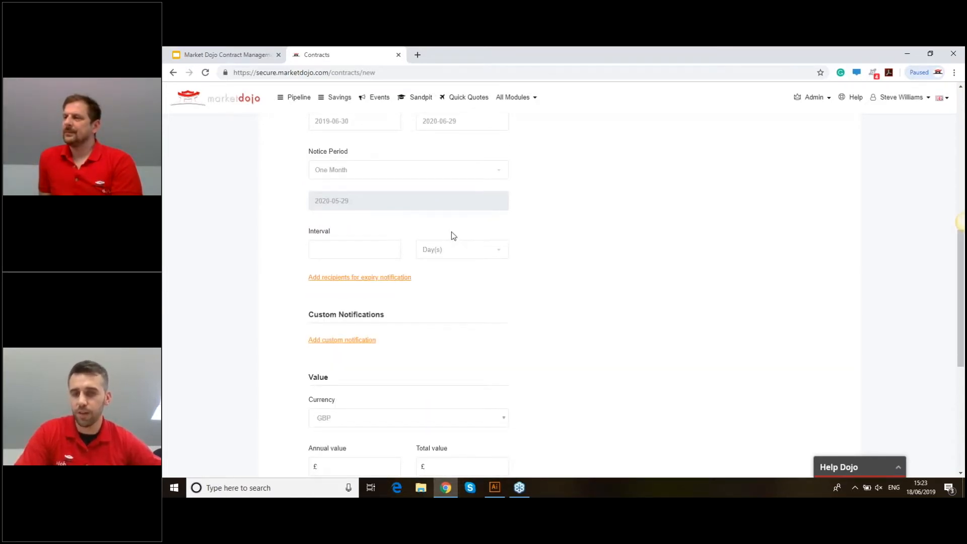
scroll(452, 232, "down", 2)
scroll(454, 229, "down", 2)
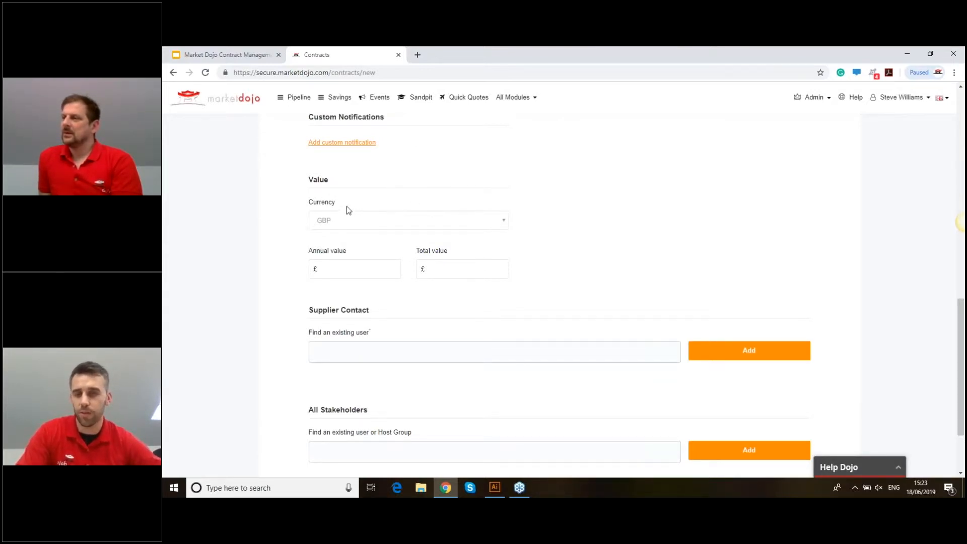
- Keep GBP as the currency and enter 15000 for both annual and total value
scroll(351, 179, "down", 1)
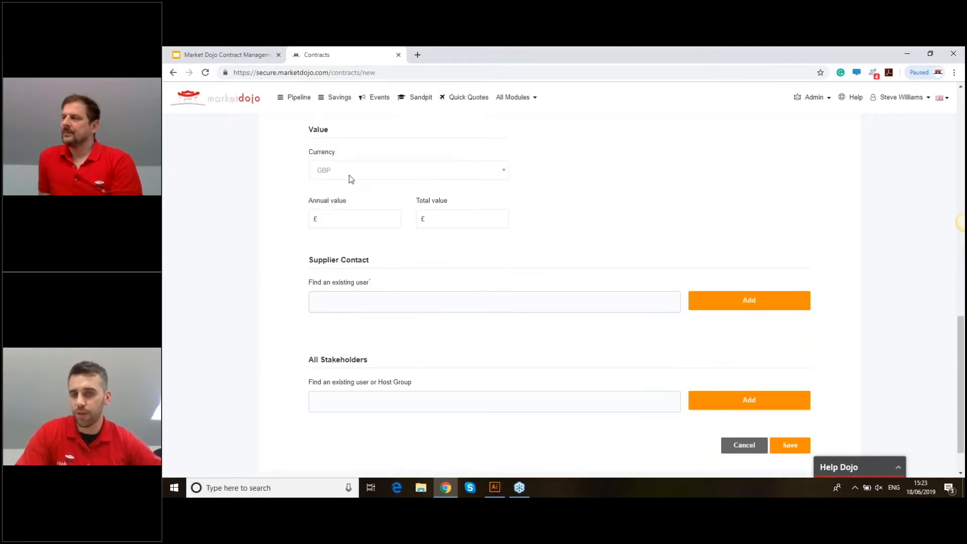
left_click(351, 177)
scroll(353, 217, "down", 8)
scroll(354, 221, "up", 10)
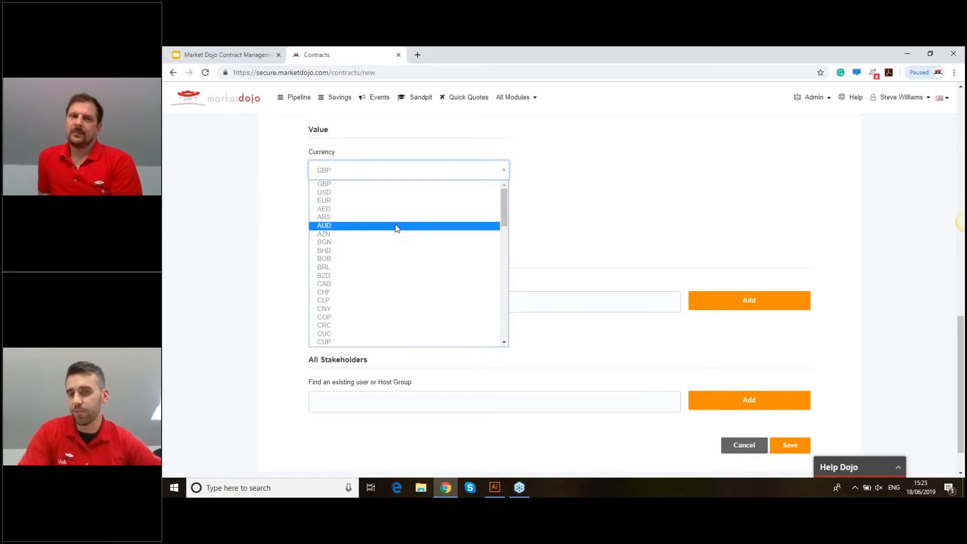
left_click(380, 185)
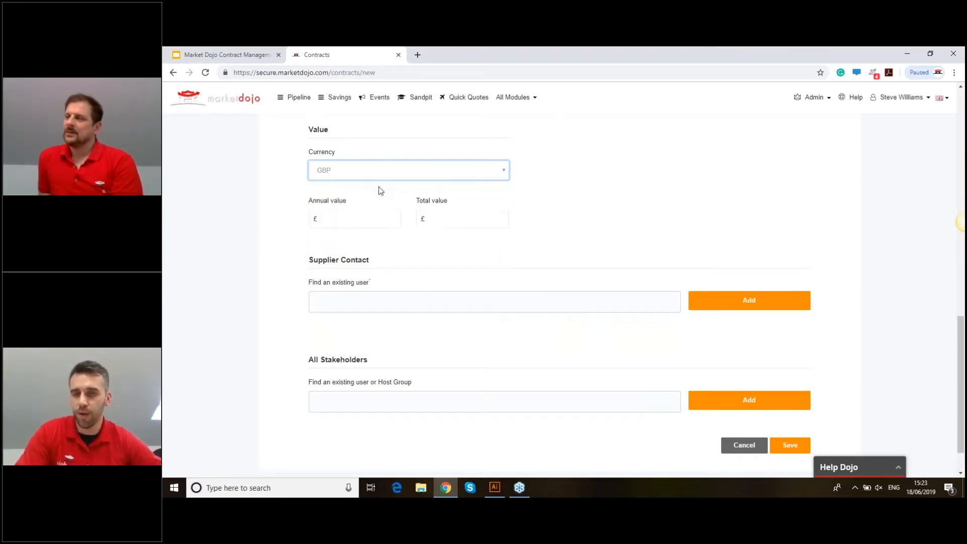
left_click(336, 215)
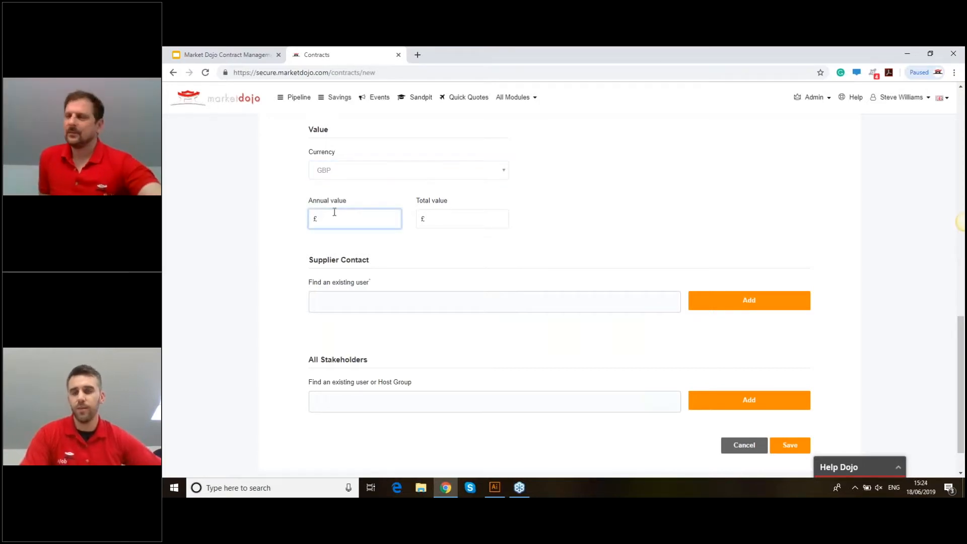
type("15000")
left_click(436, 221)
type("150")
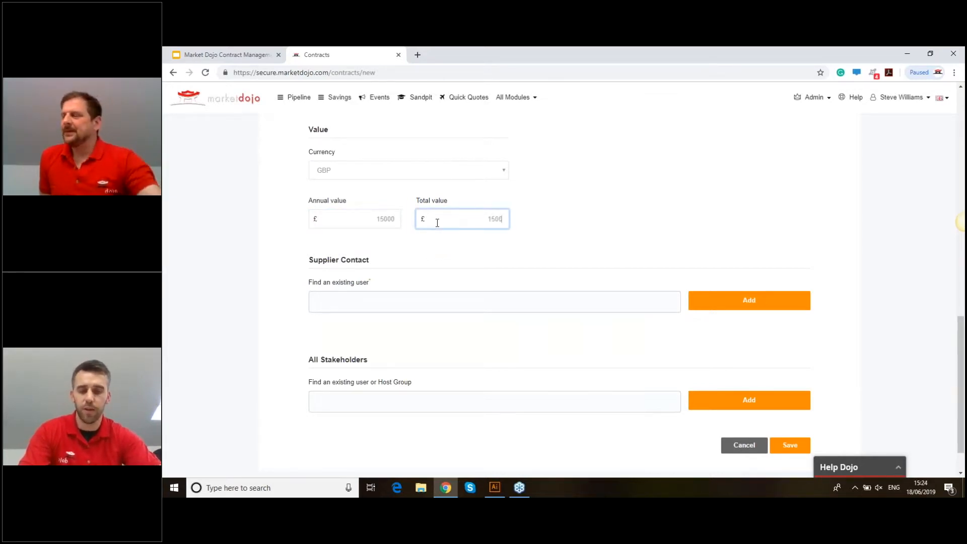
type("00")
left_click(624, 232)
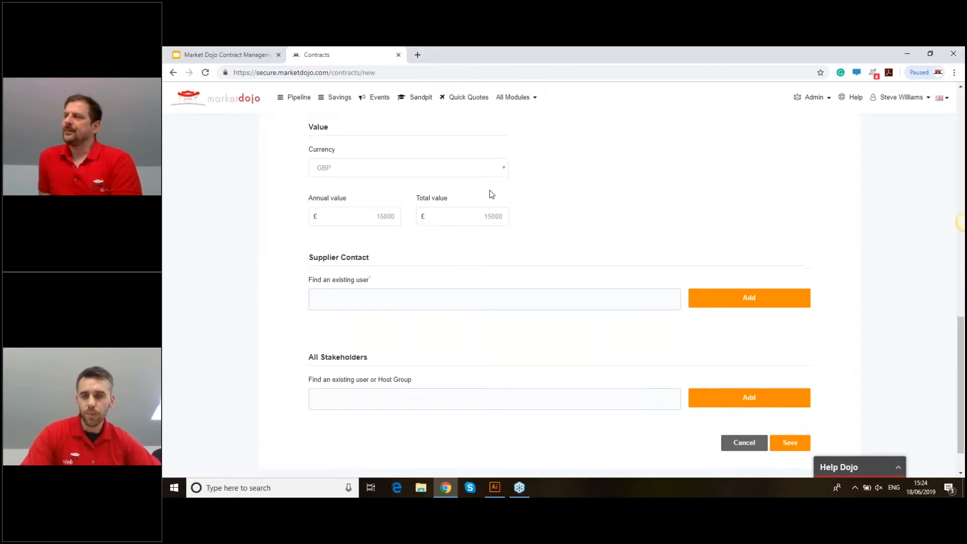
scroll(512, 253, "down", 1)
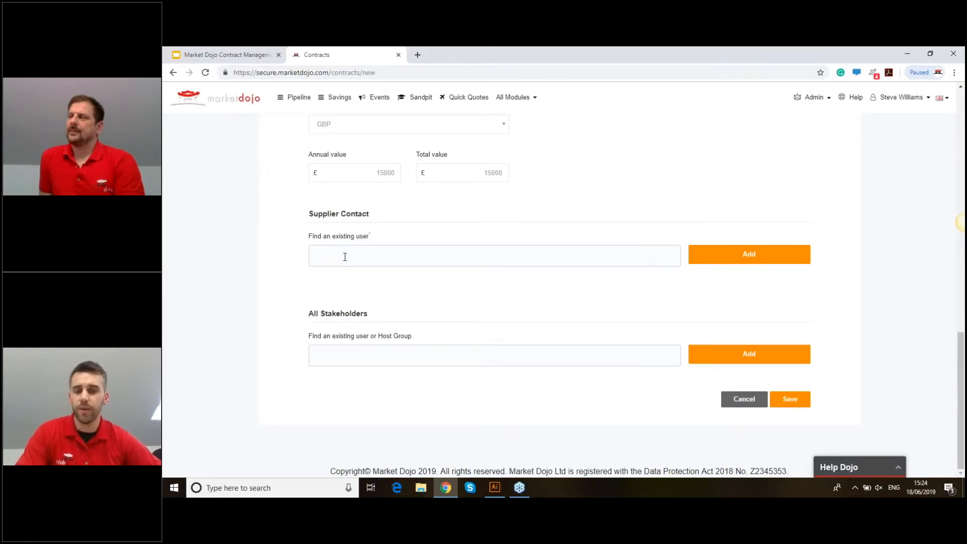
- Add two existing users as supplier contacts: one from the autocomplete, one by e-mail address
type("mdpart")
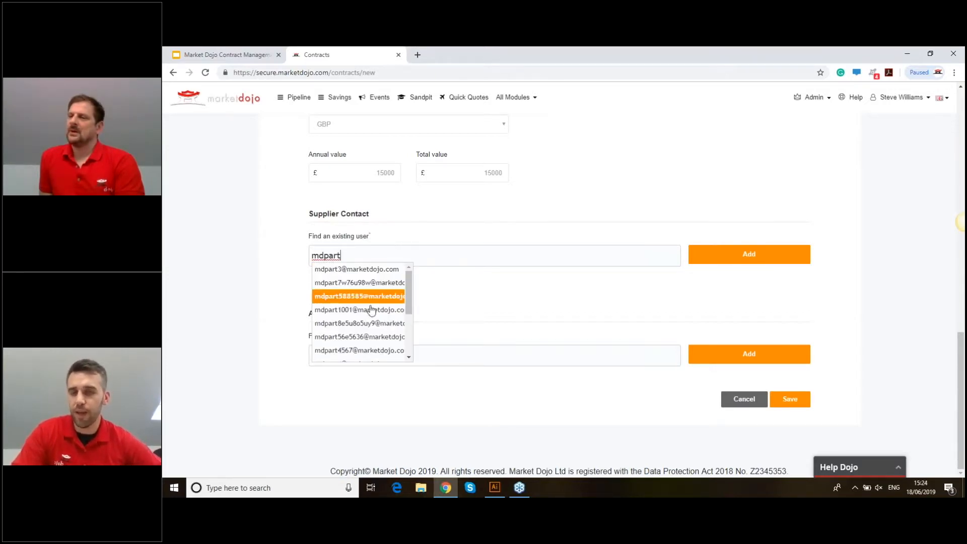
left_click_drag(407, 302, 412, 337)
scroll(379, 338, "down", 1)
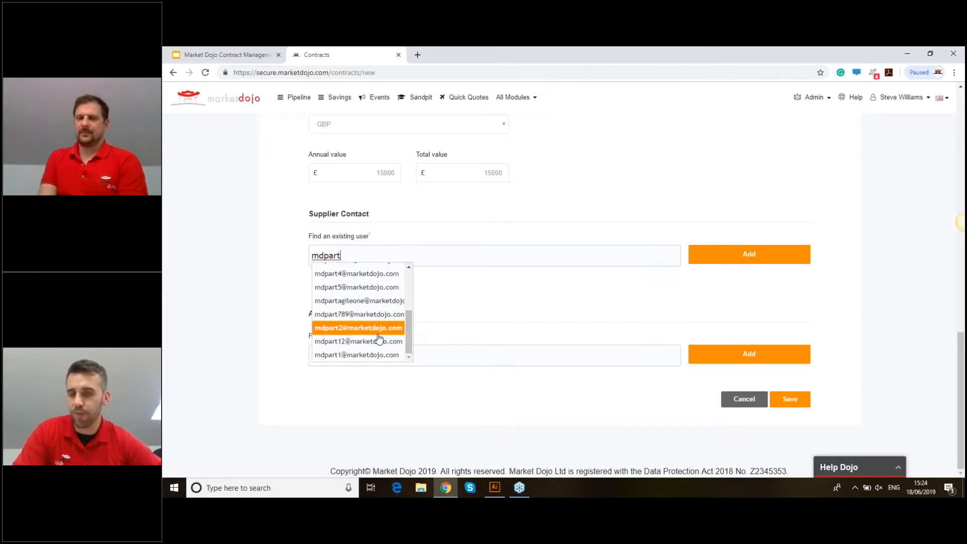
left_click(342, 317)
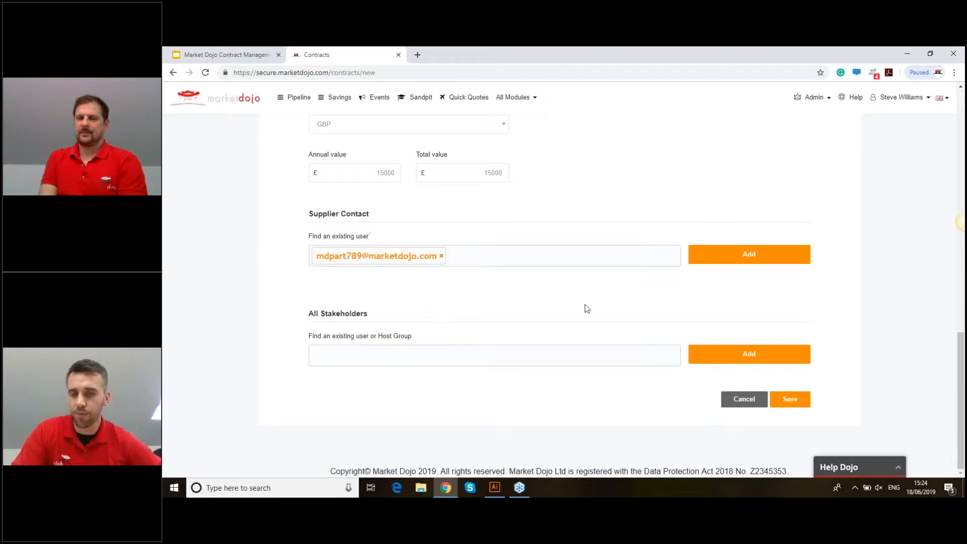
left_click(712, 258)
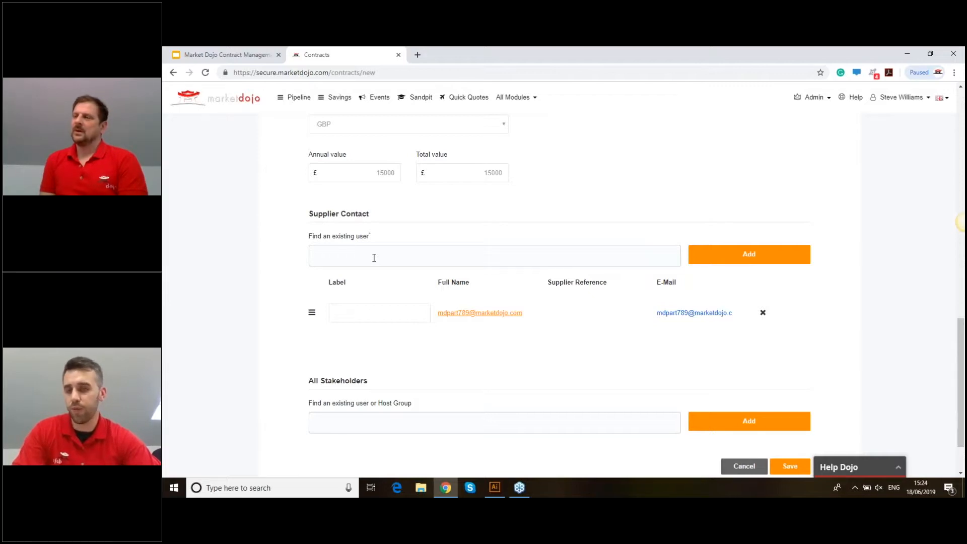
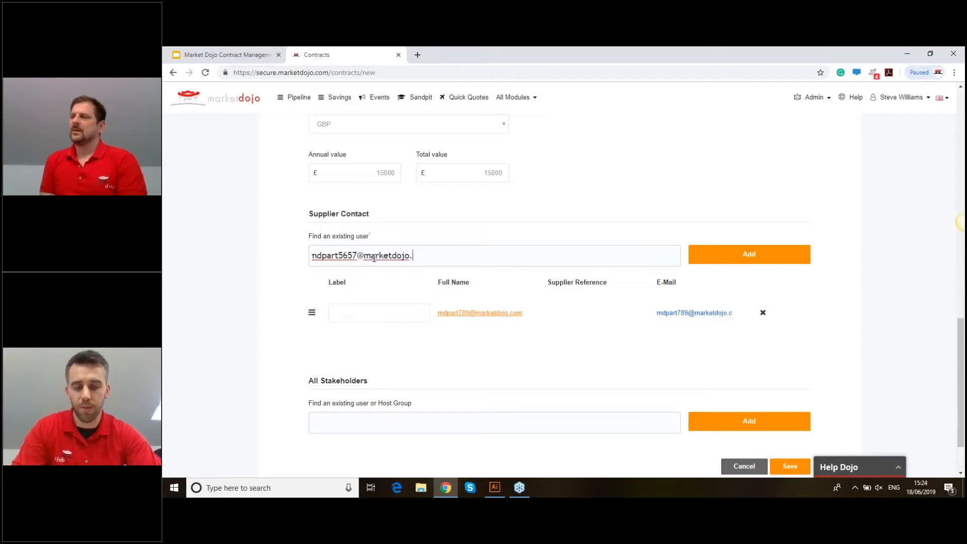
left_click(705, 266)
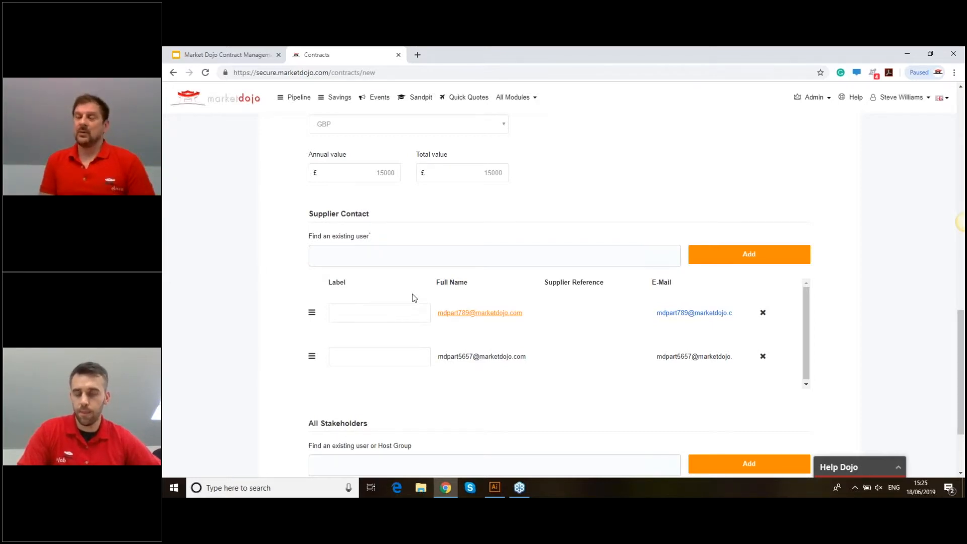
- Label the two supplier contacts 'Account Manager' and 'Project Manager'
left_click(368, 311)
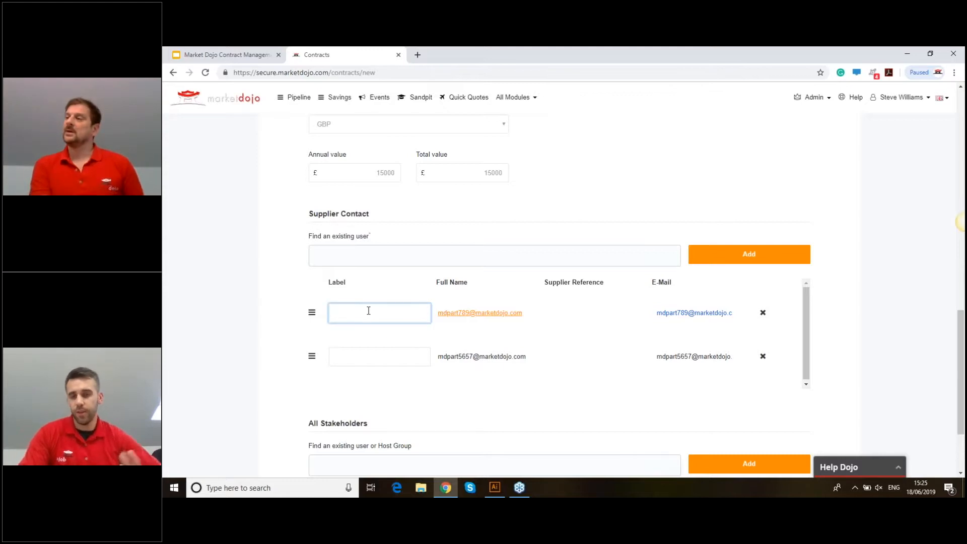
type("Account")
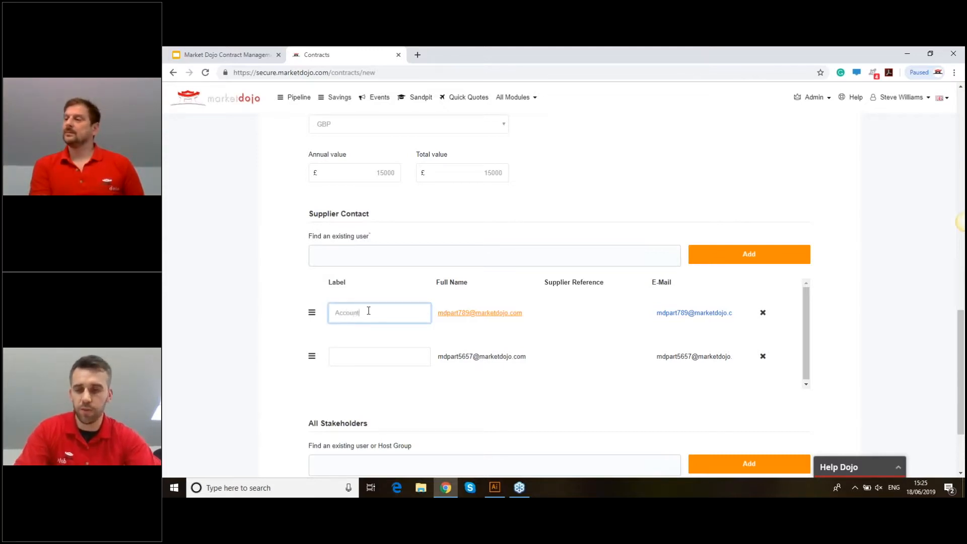
type(" Manager")
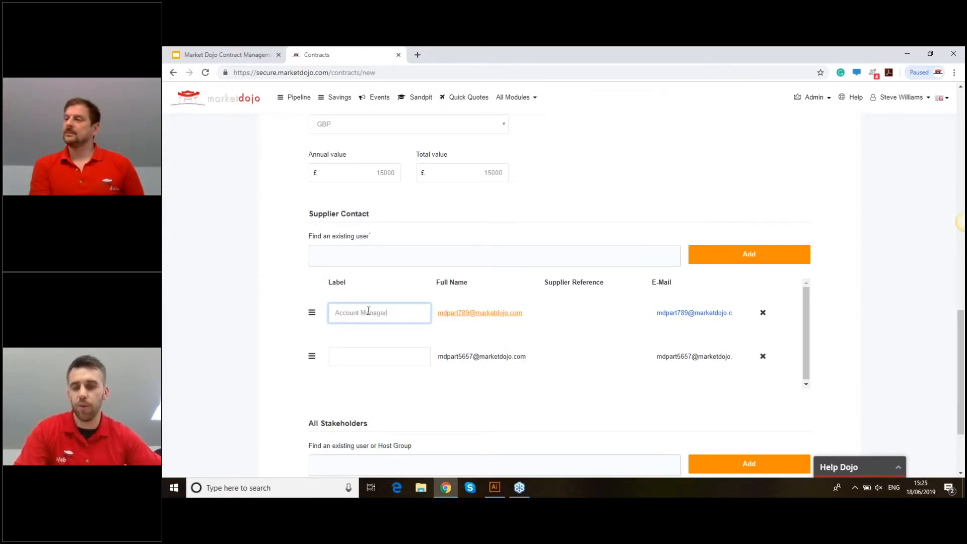
left_click(379, 352)
type("Project Manager")
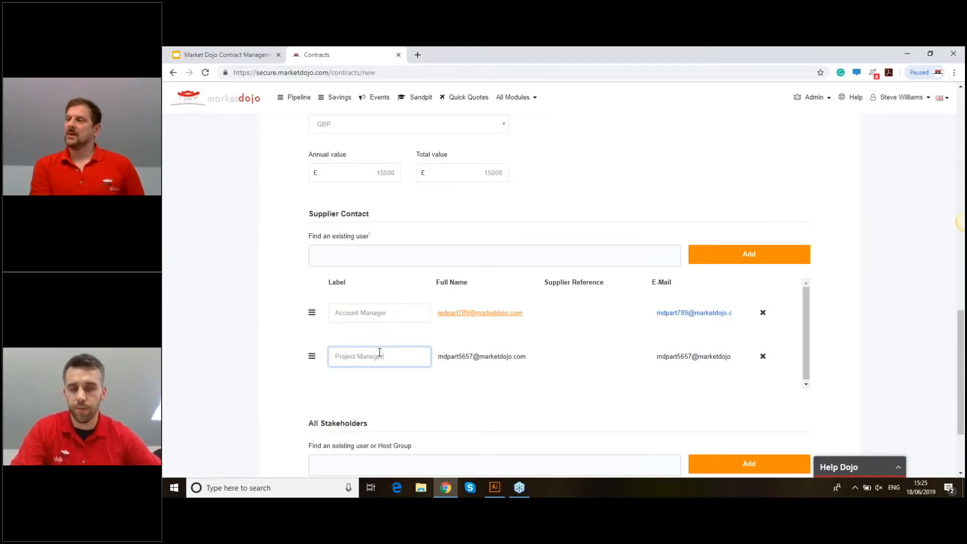
left_click(870, 323)
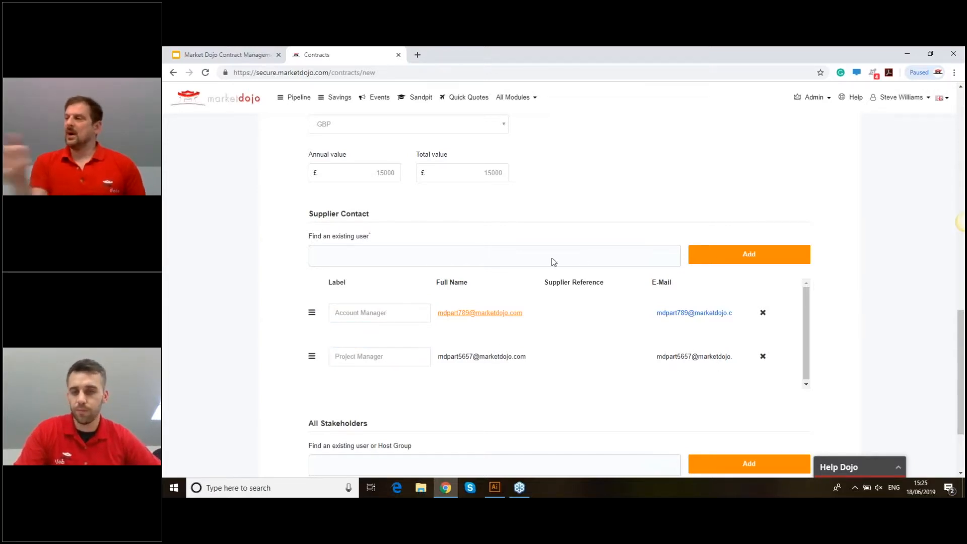
scroll(550, 265, "down", 1)
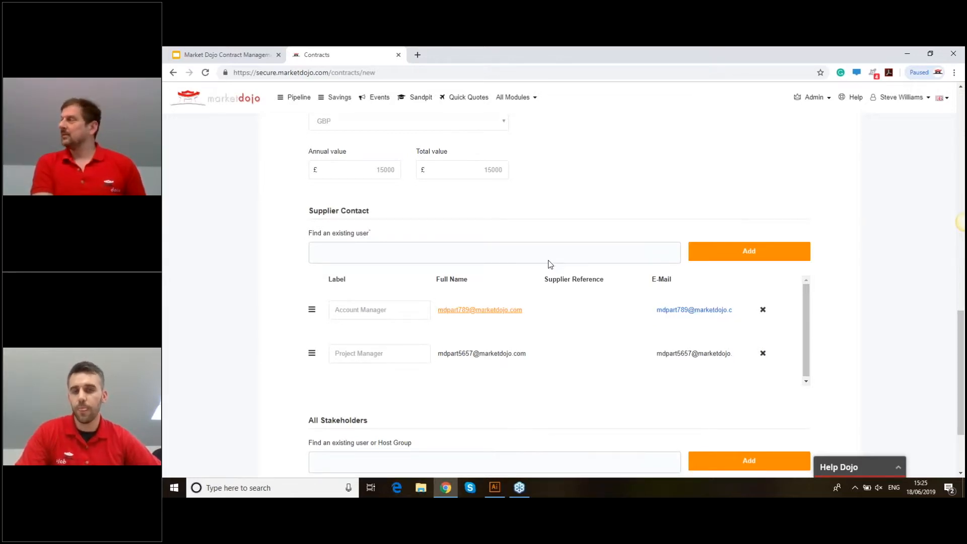
scroll(550, 265, "down", 1)
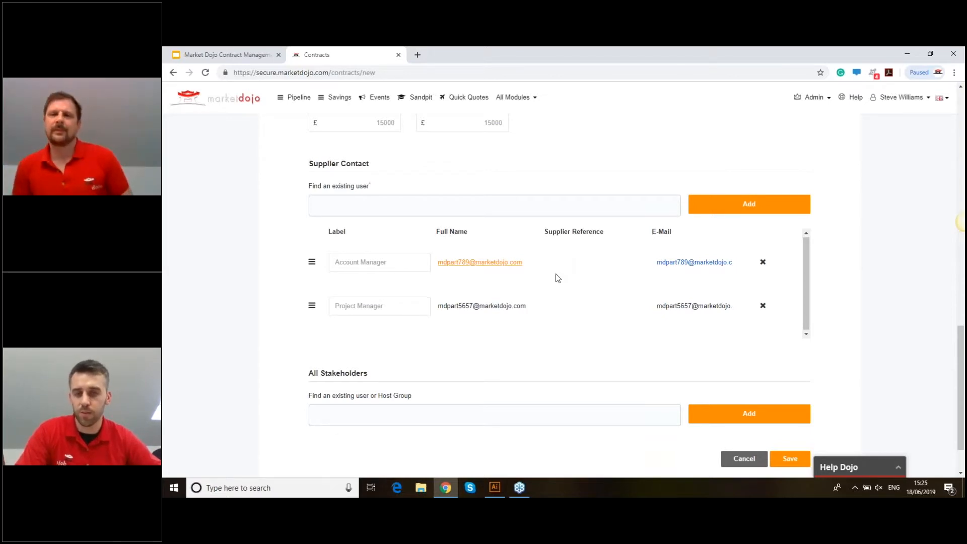
scroll(560, 267, "down", 1)
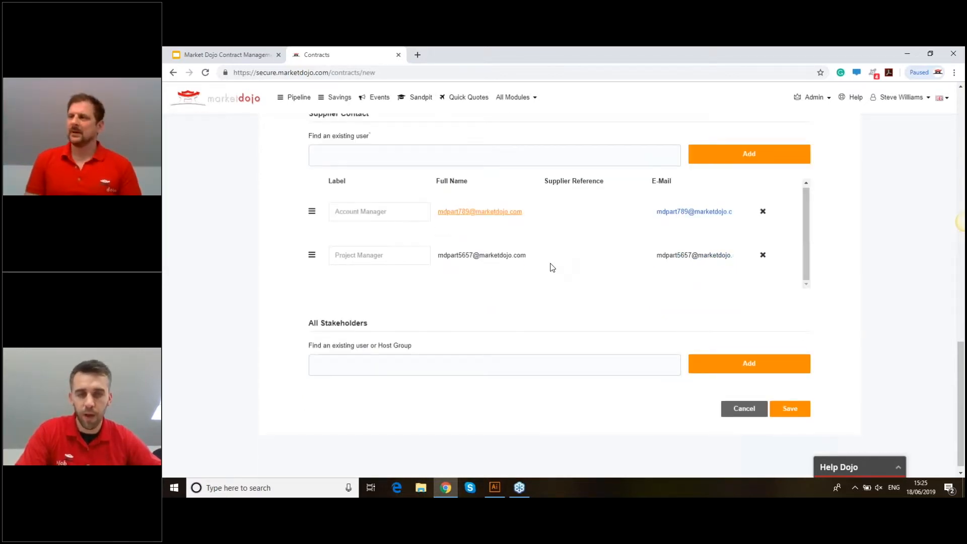
- Add the suggested user and a host user, entered by e-mail address, to All Stakeholders
left_click(441, 364)
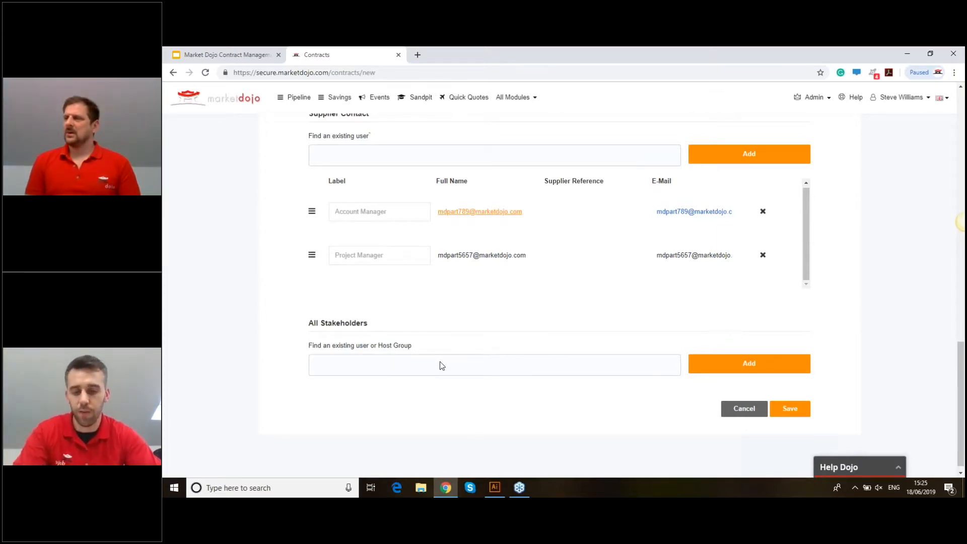
type("c")
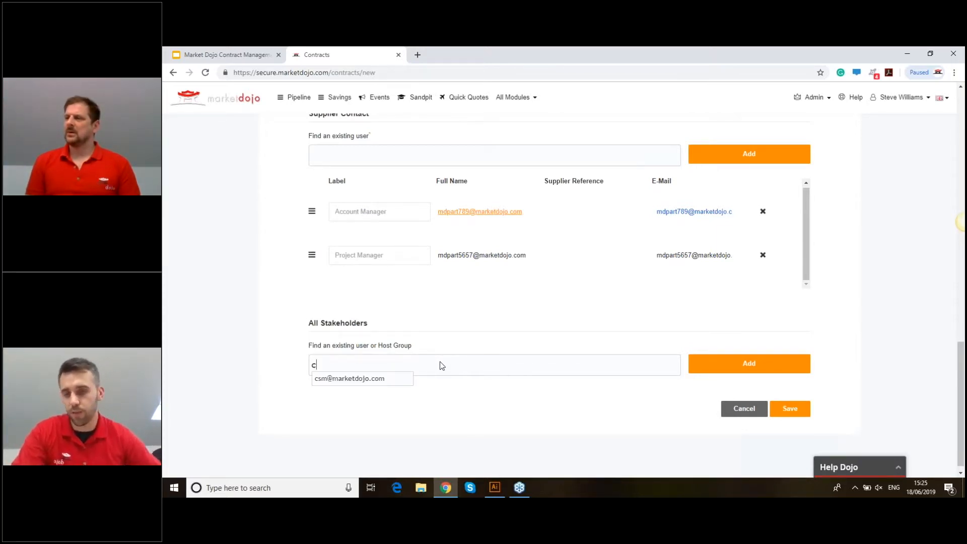
left_click(393, 381)
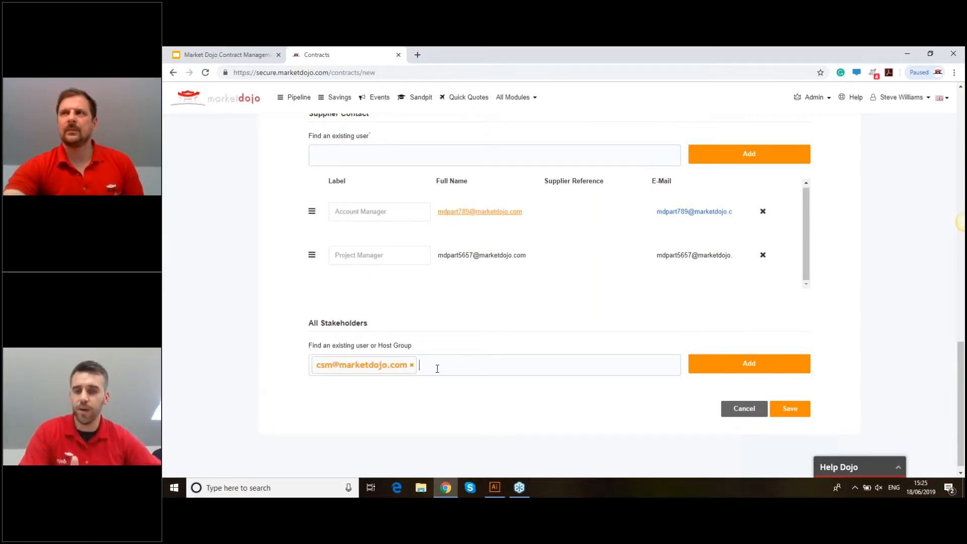
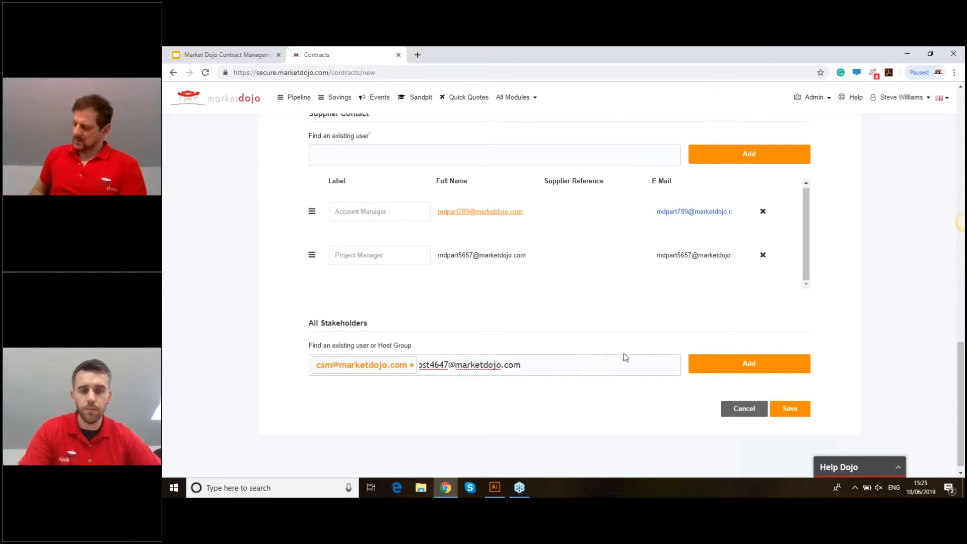
key("Return")
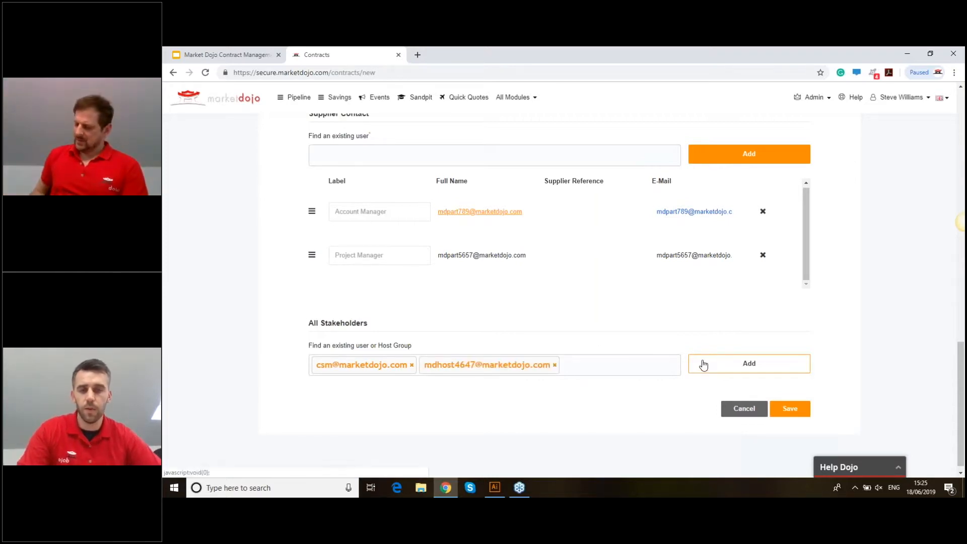
left_click(749, 364)
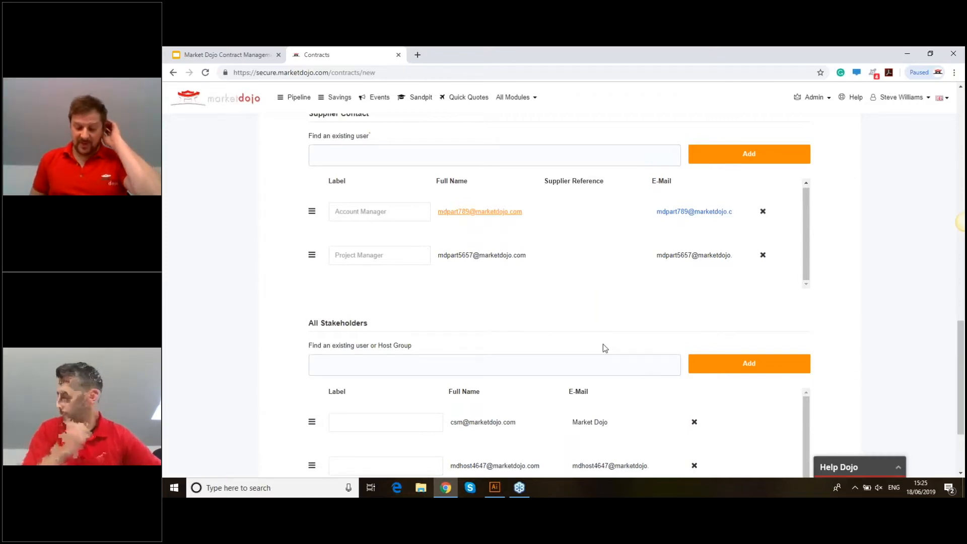
scroll(573, 270, "down", 2)
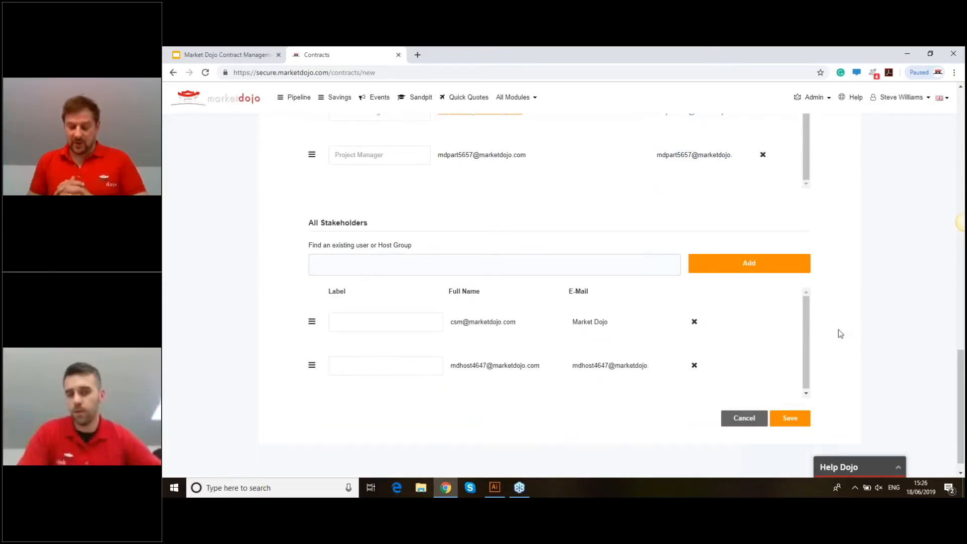
scroll(635, 253, "up", 1)
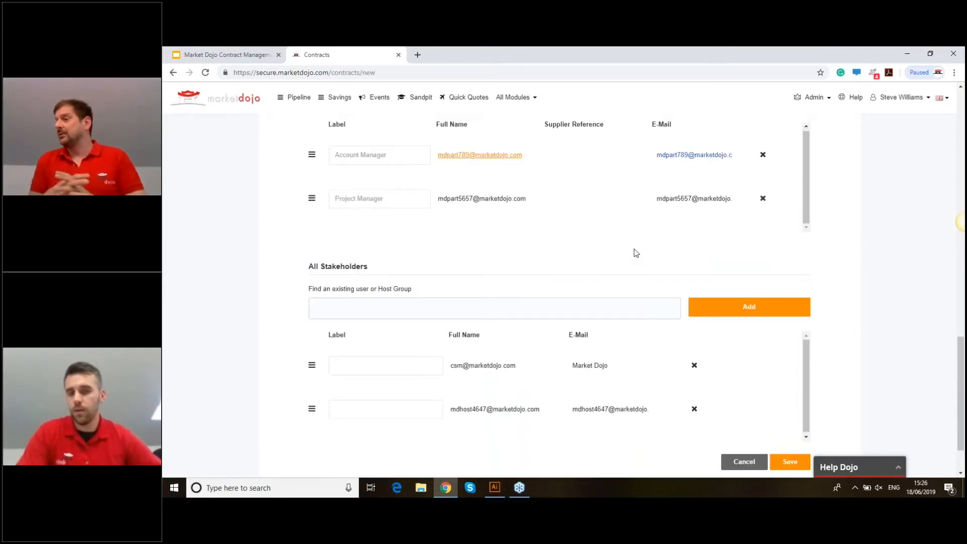
scroll(513, 305, "down", 1)
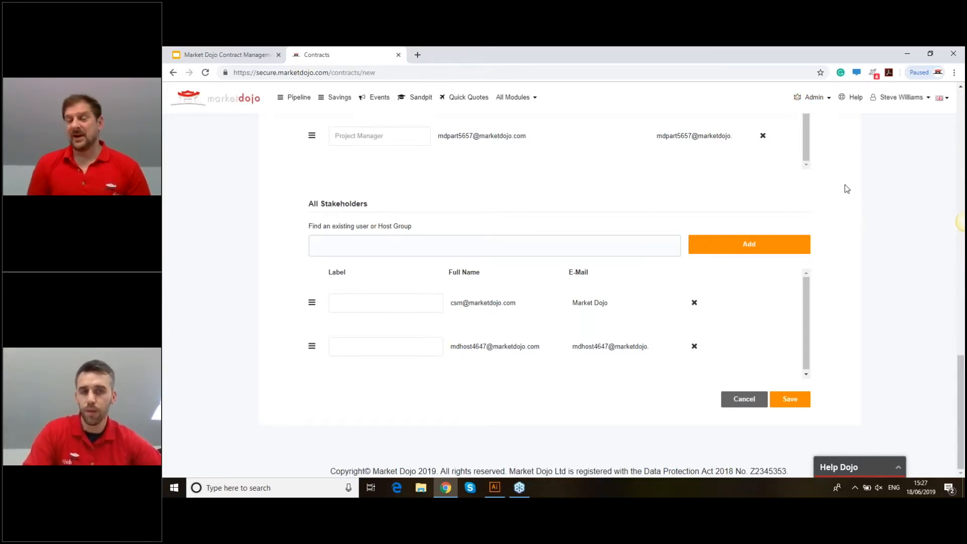
scroll(845, 184, "up", 1)
scroll(671, 181, "up", 3)
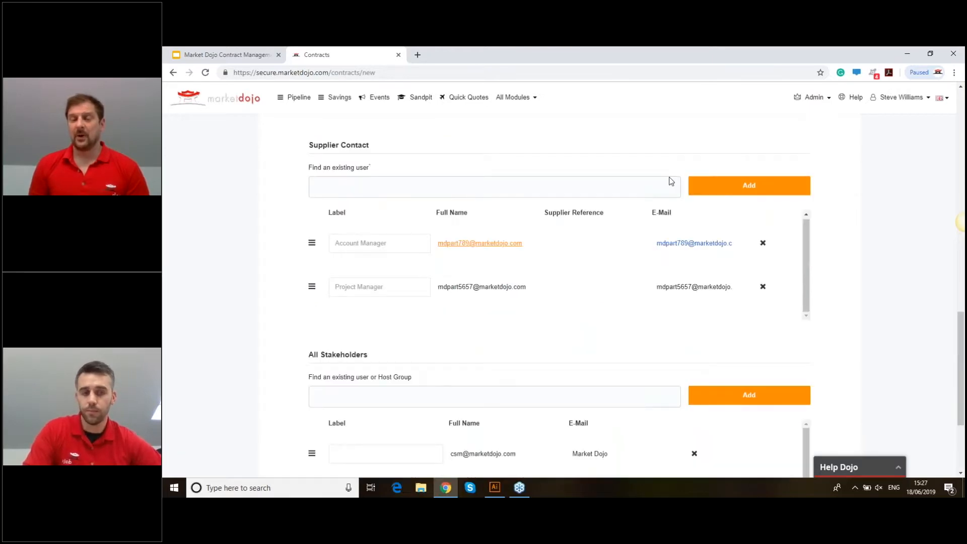
scroll(671, 181, "up", 4)
scroll(552, 162, "down", 1)
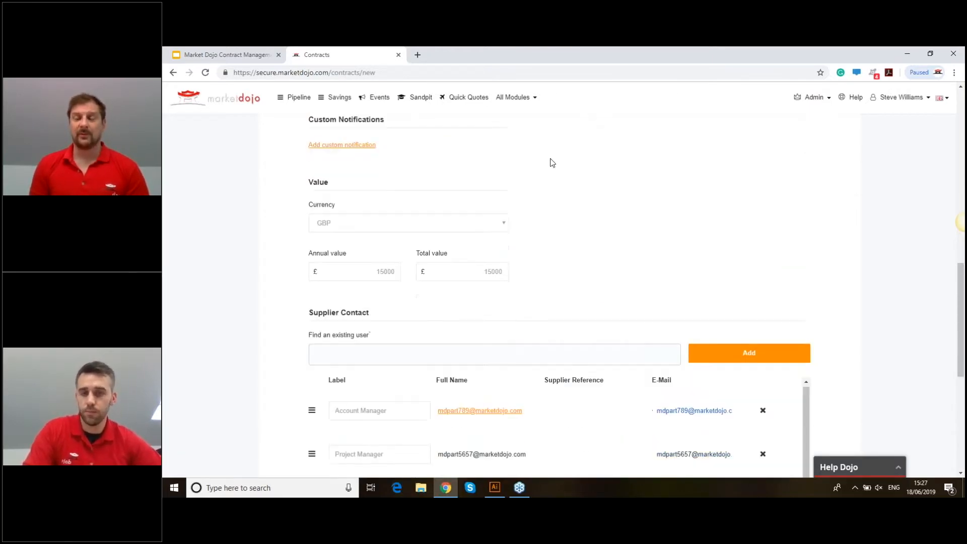
scroll(544, 160, "down", 2)
scroll(536, 159, "up", 6)
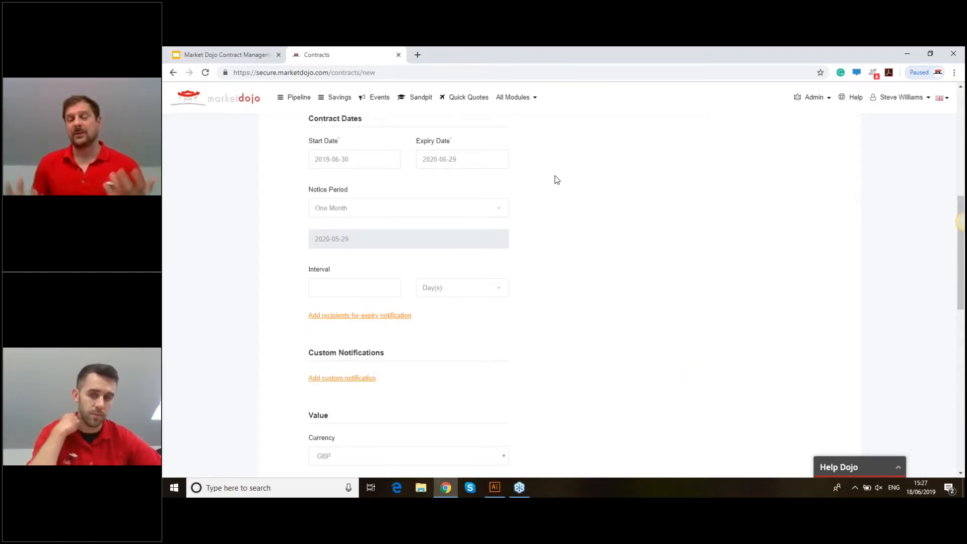
scroll(607, 191, "up", 1)
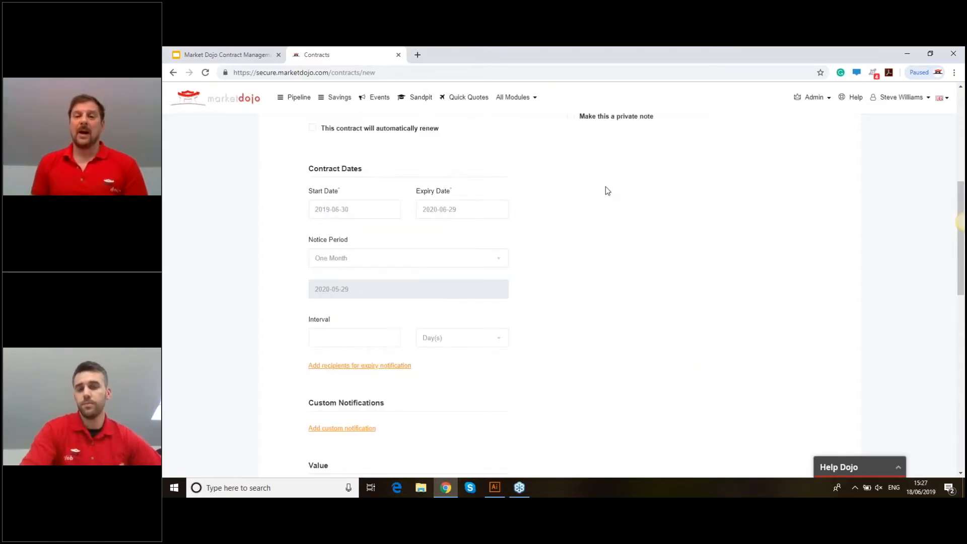
scroll(606, 186, "up", 1)
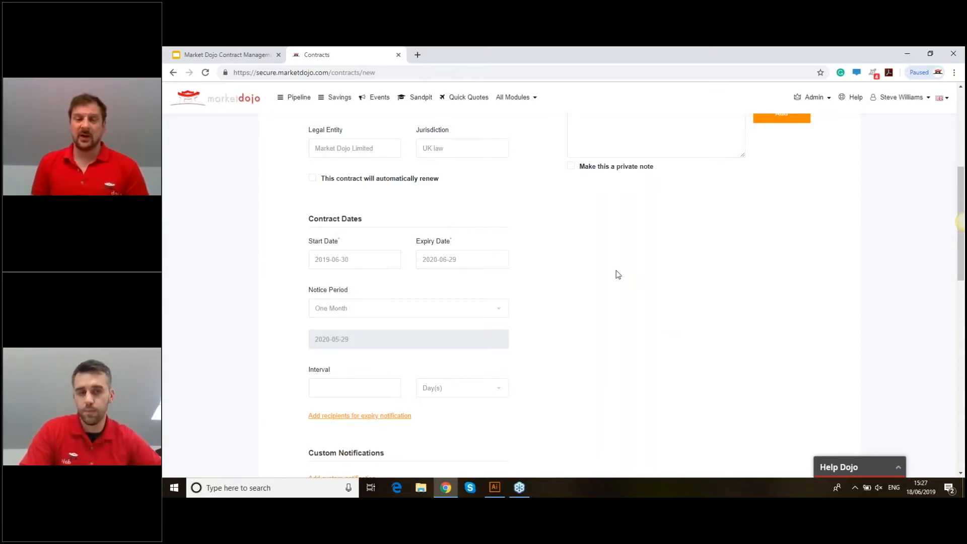
scroll(614, 266, "down", 6)
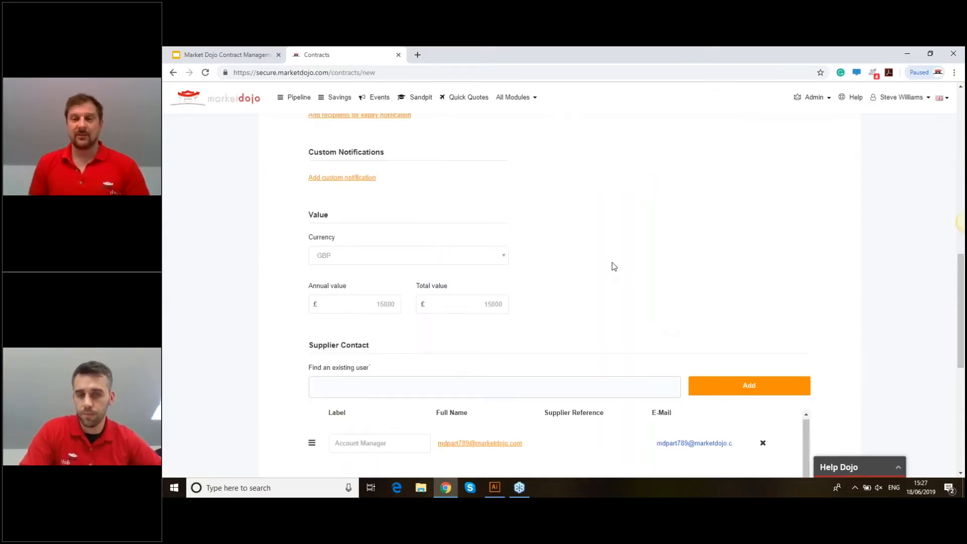
scroll(614, 266, "down", 3)
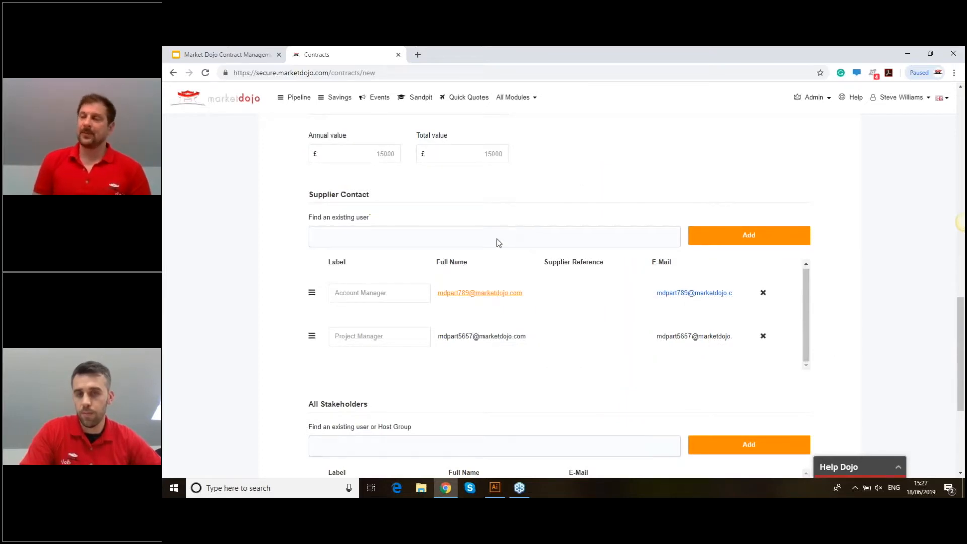
scroll(543, 215, "up", 1)
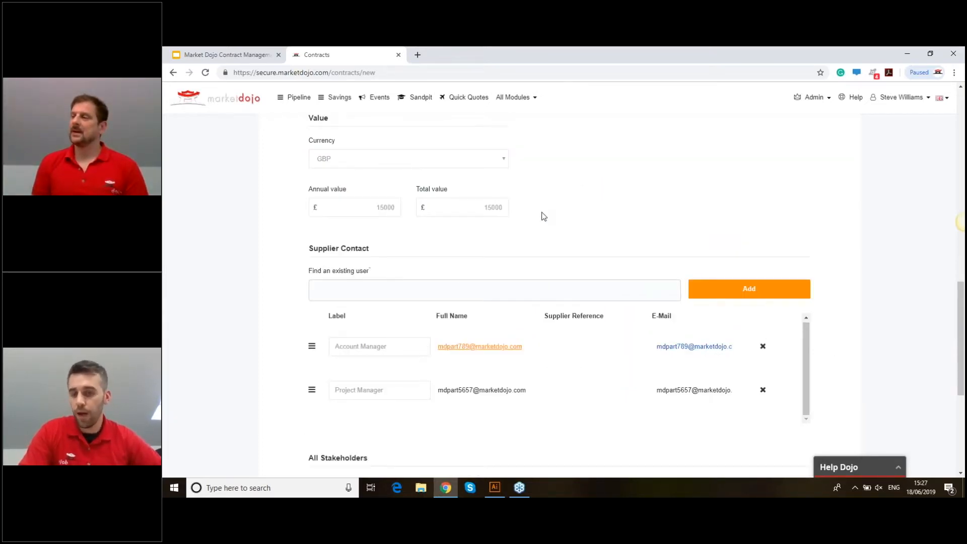
scroll(543, 216, "up", 8)
scroll(414, 237, "down", 4)
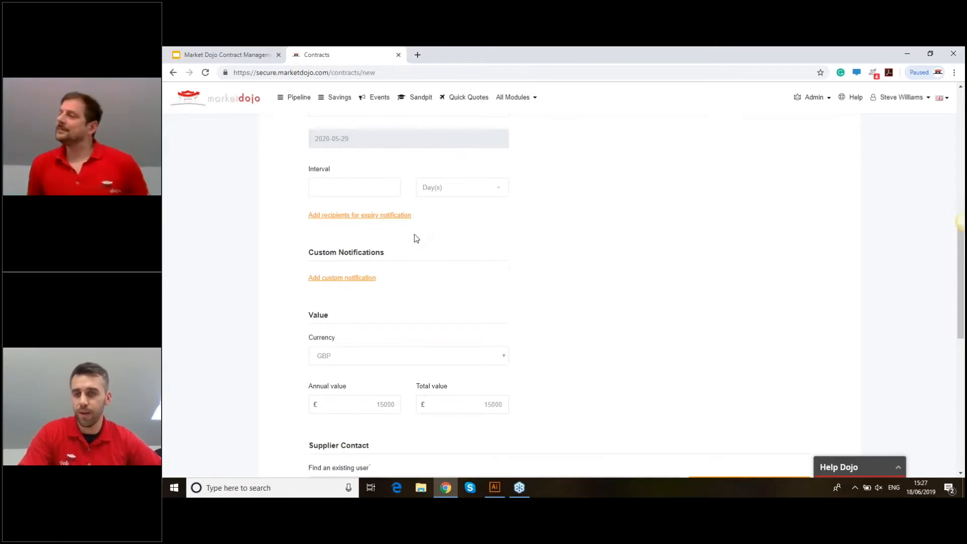
scroll(415, 237, "up", 3)
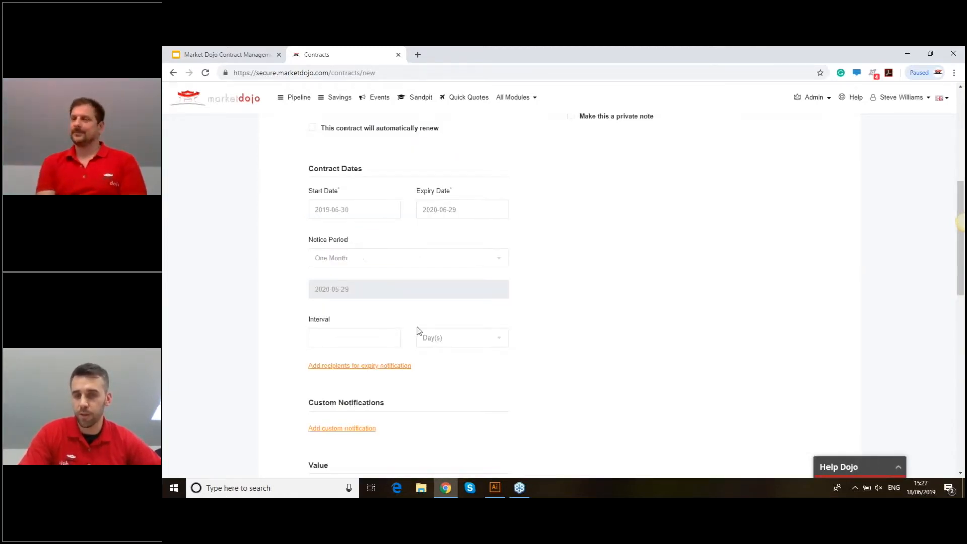
- Make both stakeholders and the first supplier contact recipients of the expiry notification
left_click(362, 366)
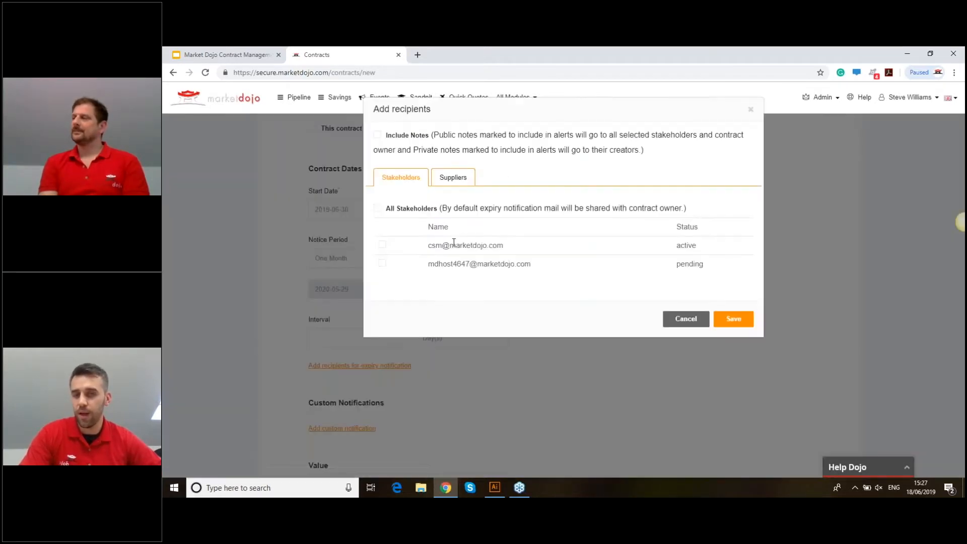
left_click(384, 245)
left_click(383, 263)
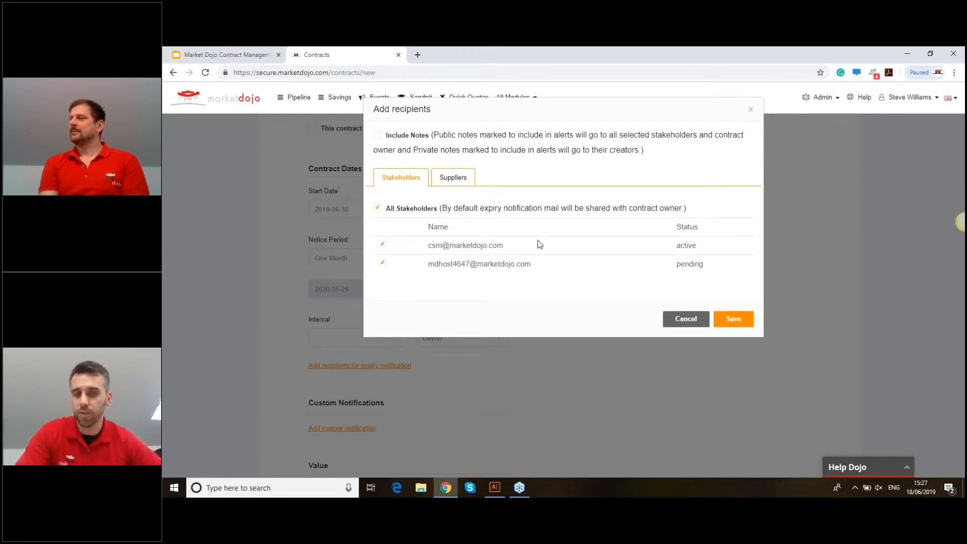
left_click(448, 184)
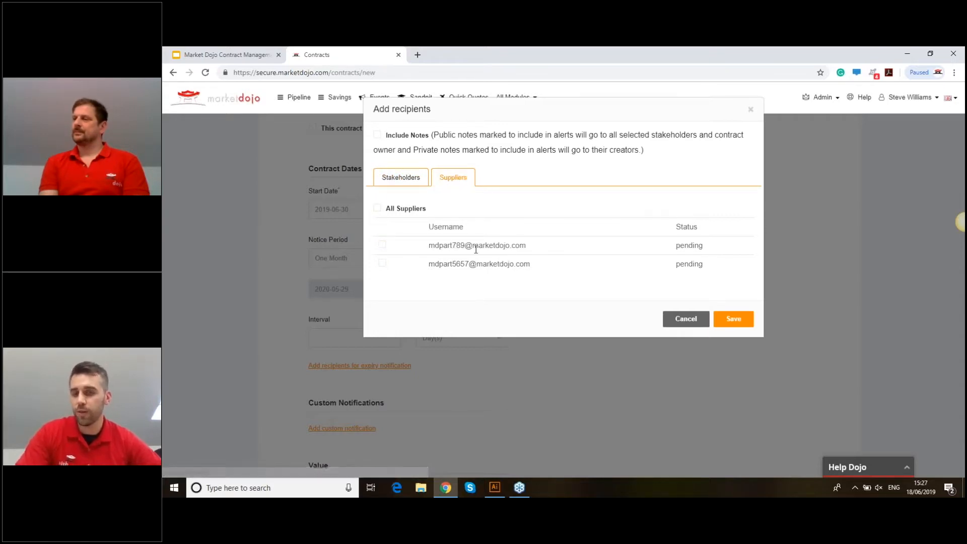
left_click(383, 246)
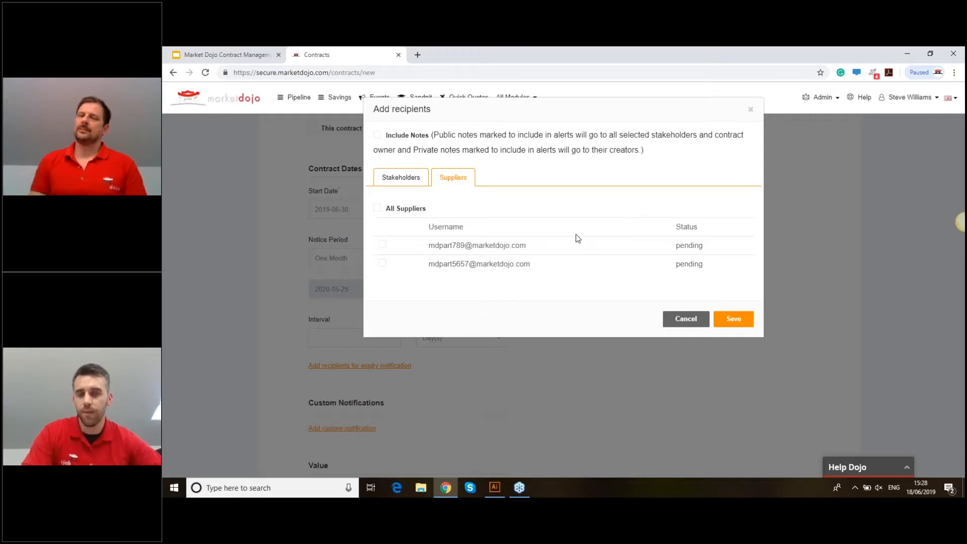
left_click(750, 109)
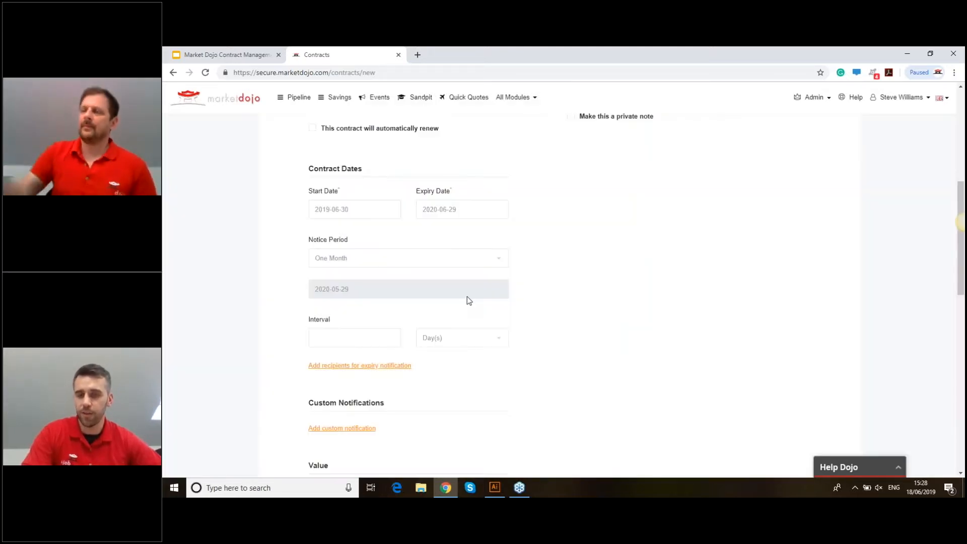
- Start a custom notification with the subject 'Rebate claim'
scroll(467, 299, "down", 2)
left_click(350, 328)
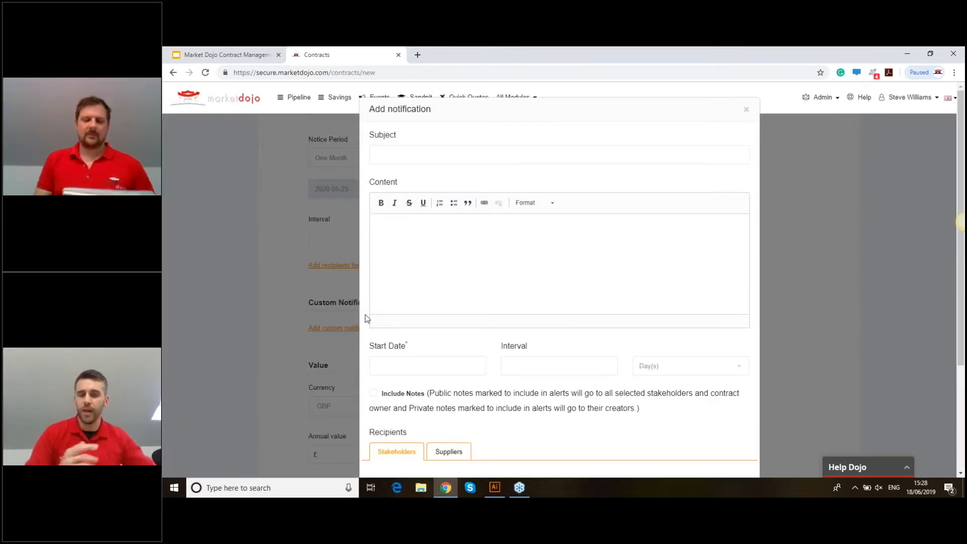
left_click(408, 161)
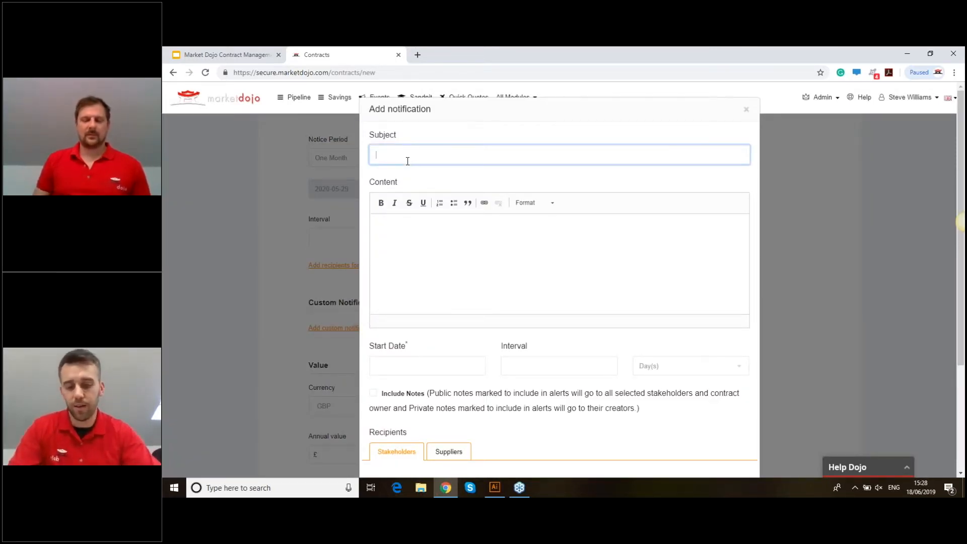
type("Rebates")
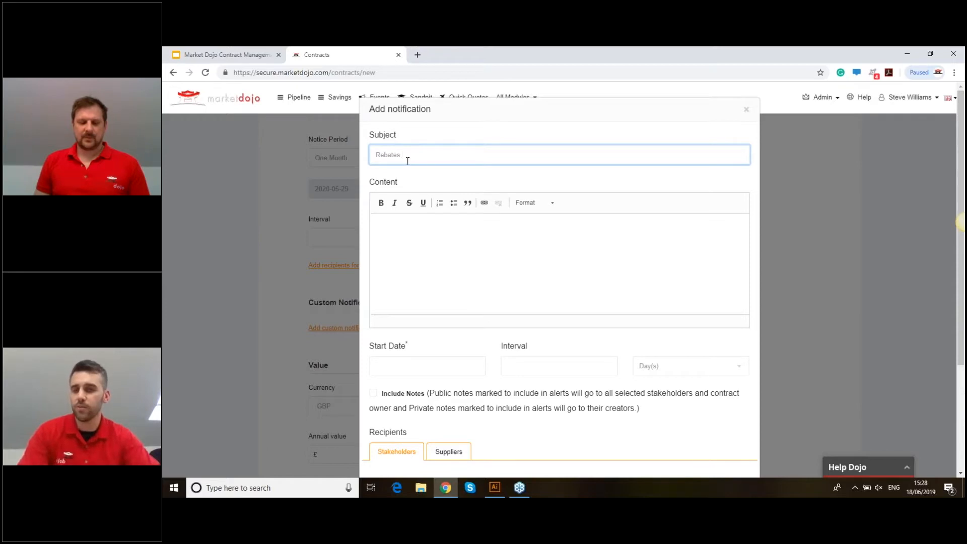
type("c")
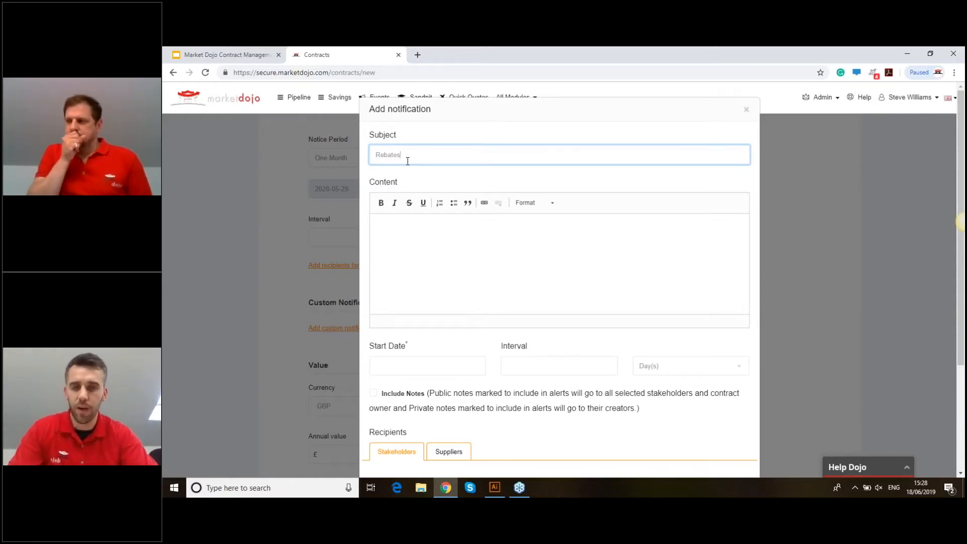
key("BackSpace")
key("BackSpace")
key("BackSpace")
type("c")
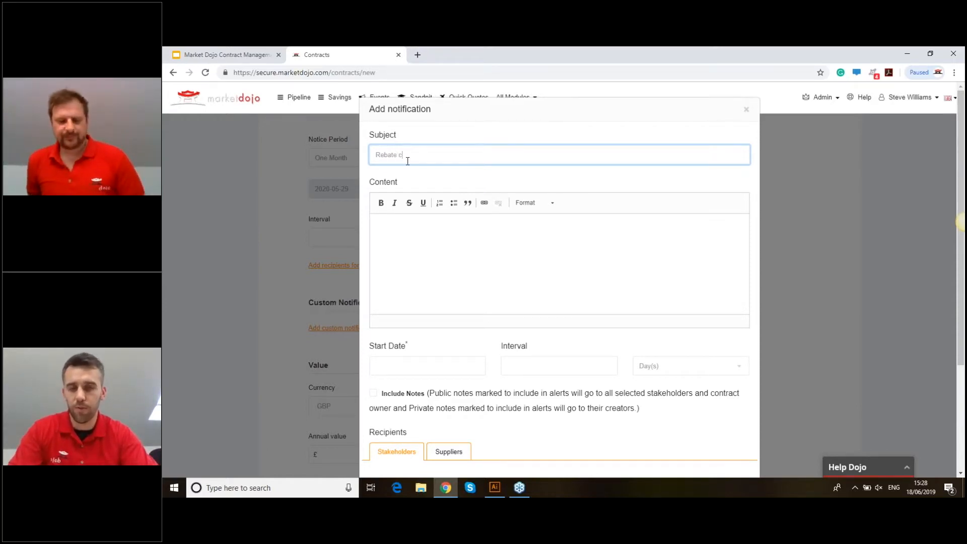
type("laim")
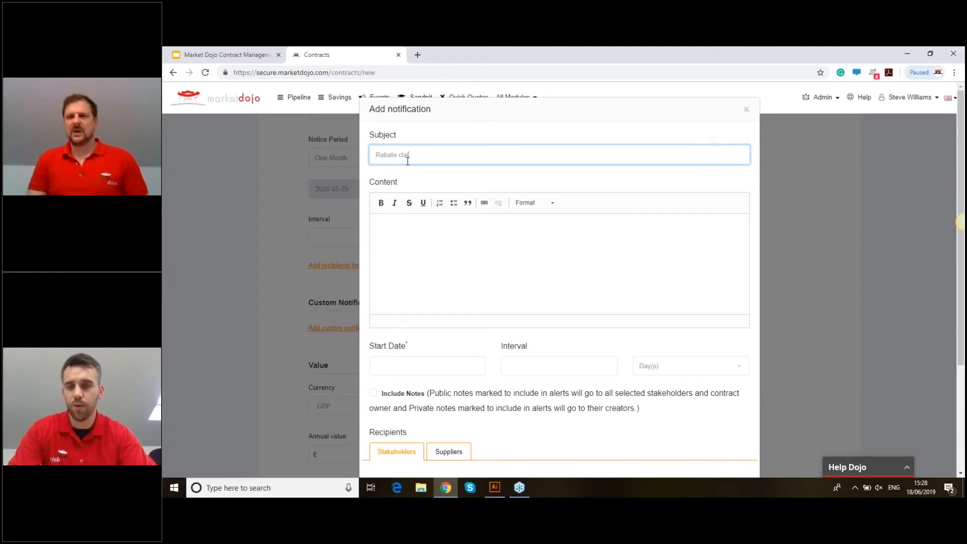
- Enter the content 'quarterly rebate claiming', correcting the misspelled 'quarteryl'
left_click(399, 236)
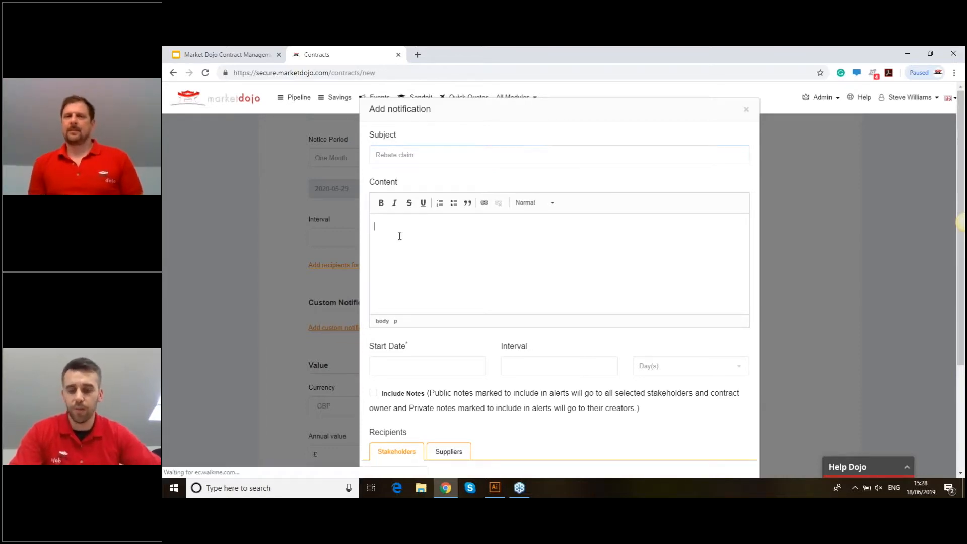
type("quart")
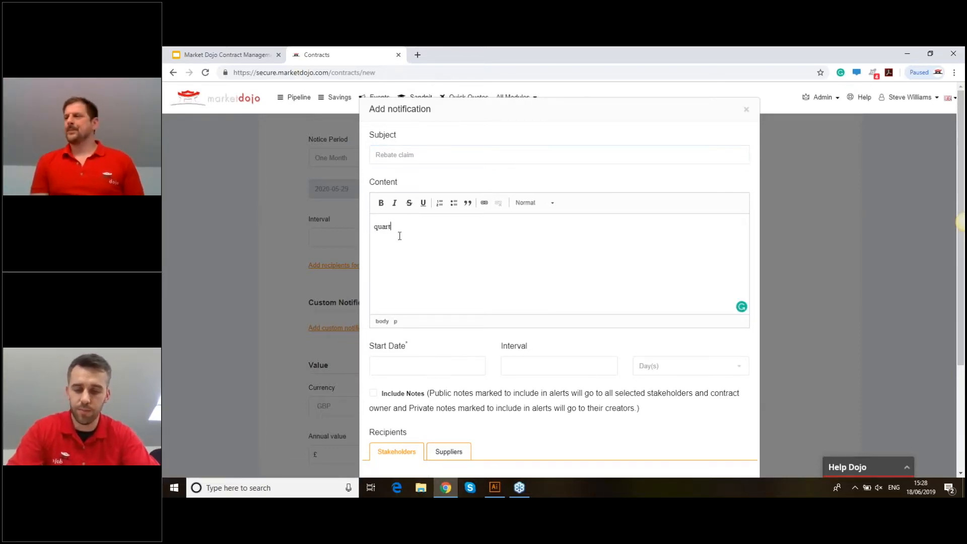
type("eryl rebate claiming")
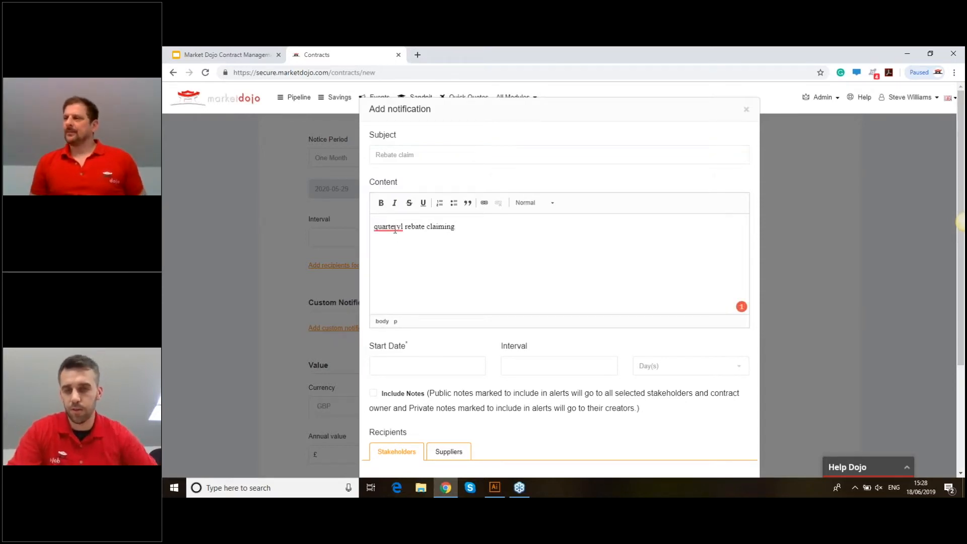
mouse_move(394, 228)
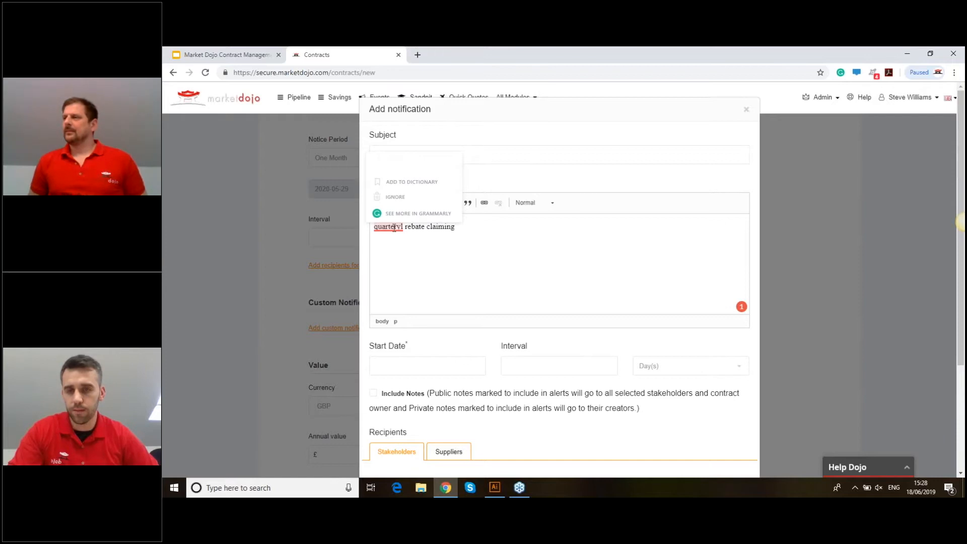
left_click(392, 230)
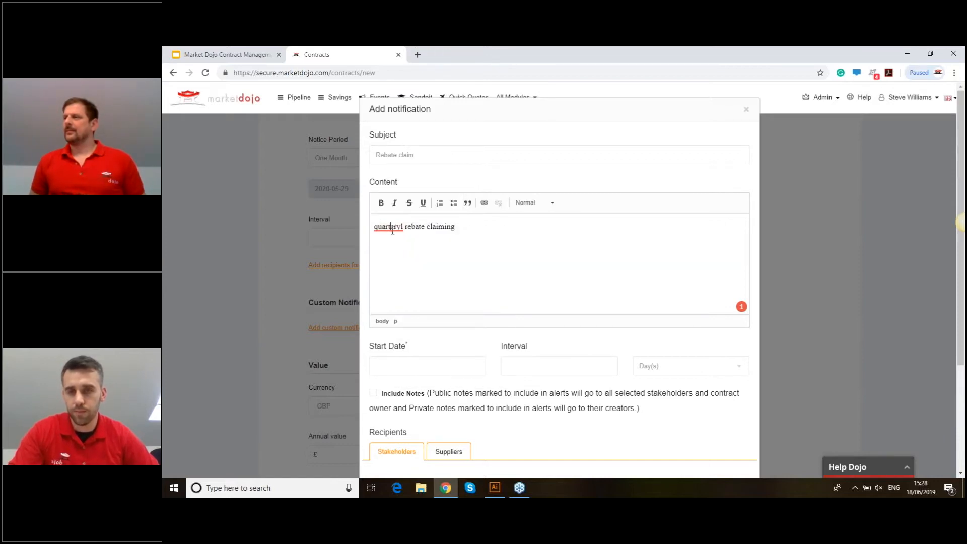
right_click(392, 230)
key("Escape")
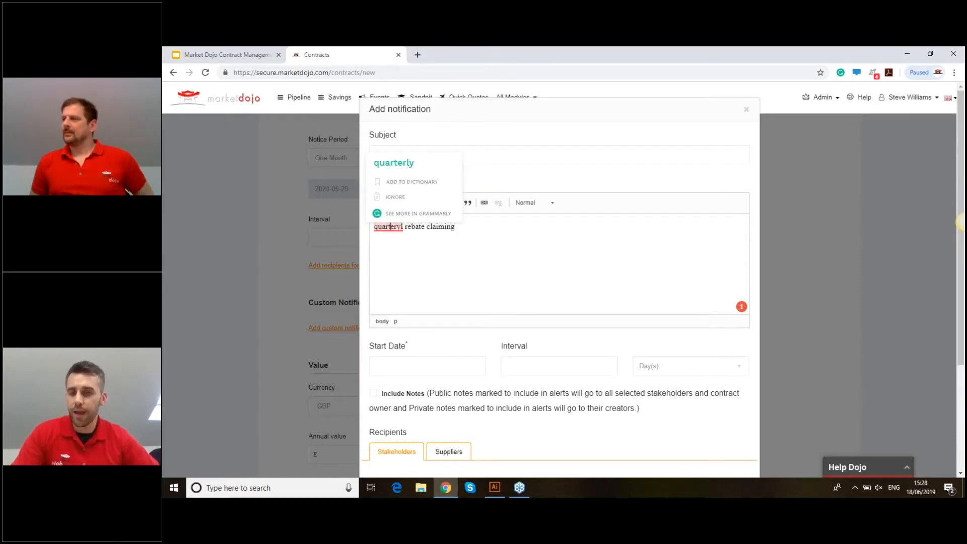
left_click(394, 163)
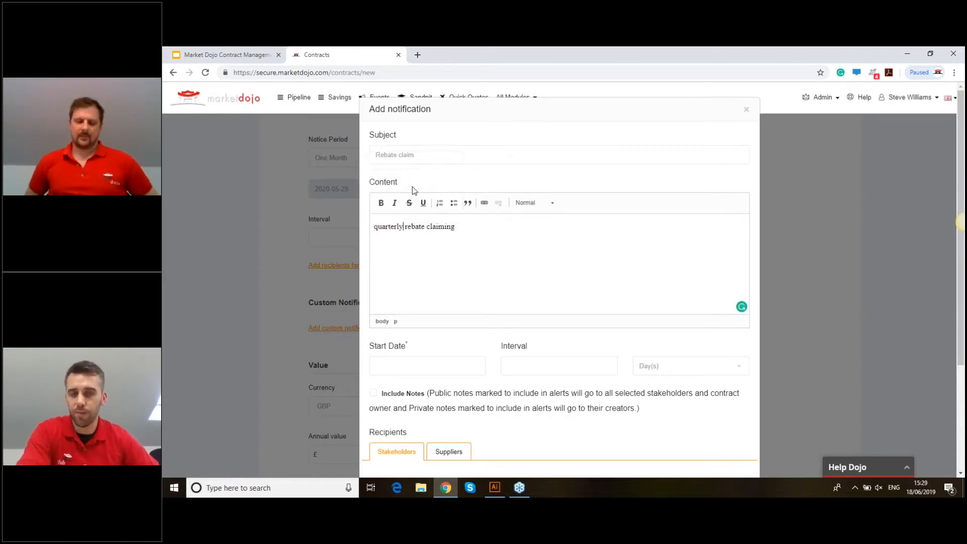
- Set the notification's start date to 30 August 2019
scroll(414, 252, "down", 3)
left_click(428, 217)
left_click(501, 238)
left_click(501, 238)
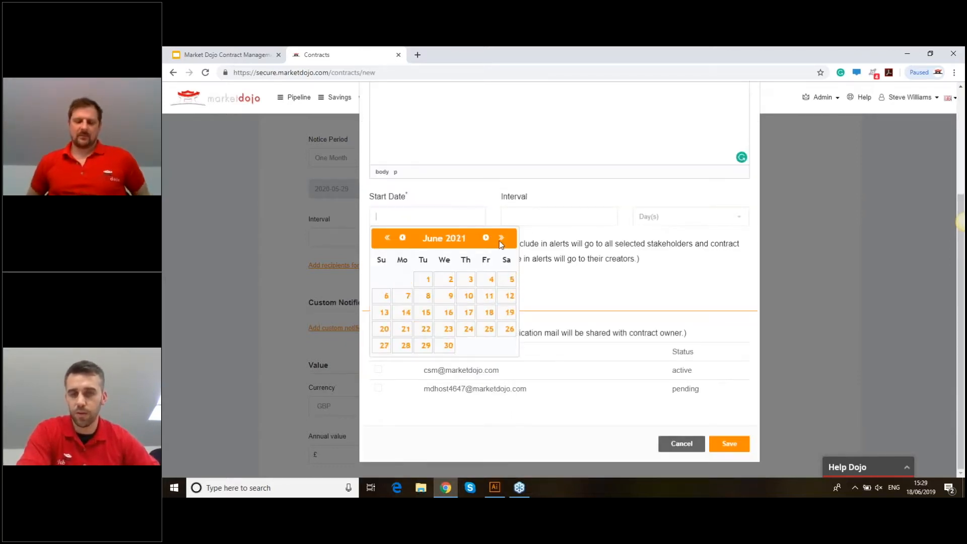
left_click(387, 238)
left_click(387, 237)
left_click(485, 237)
left_click(485, 238)
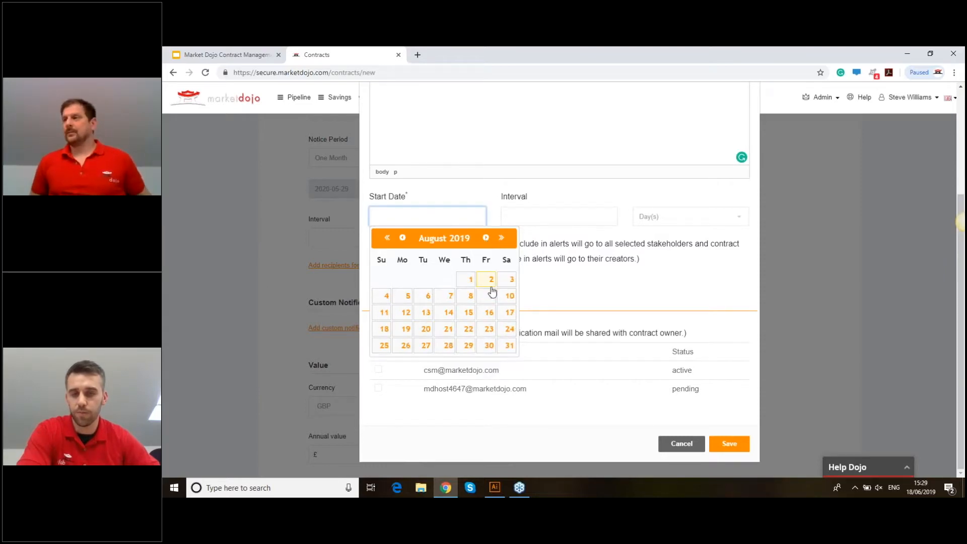
left_click(488, 347)
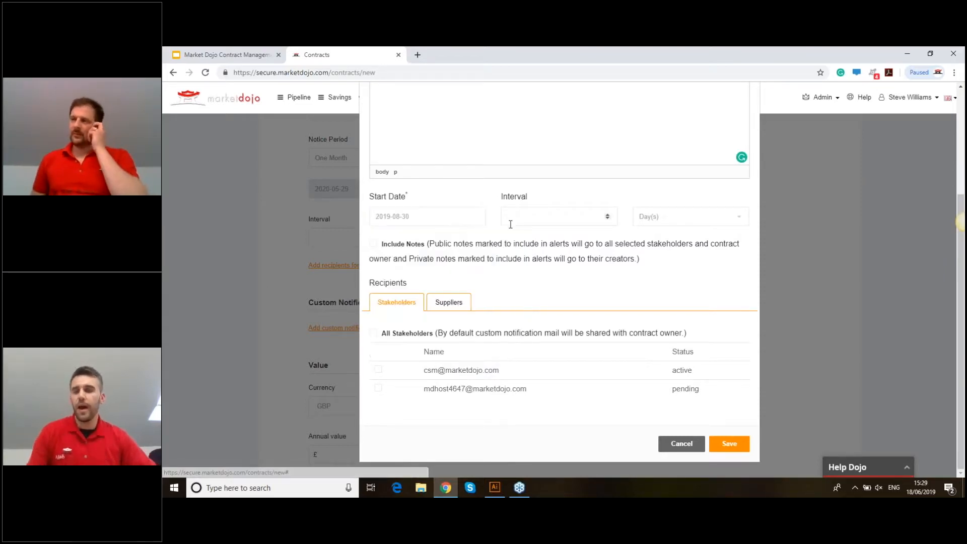
- Set the repeat interval to 3 Month(s)
left_click(510, 224)
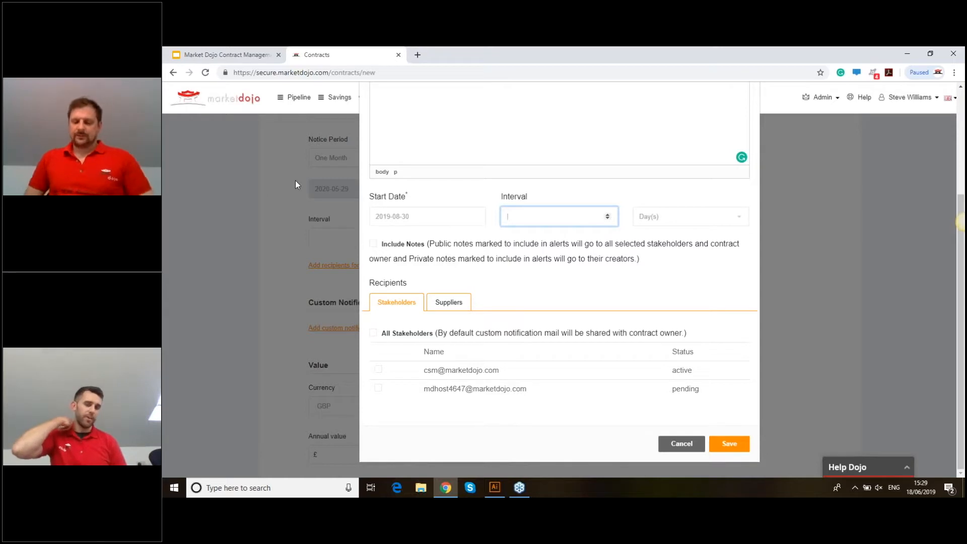
type("3")
left_click(645, 220)
left_click(666, 247)
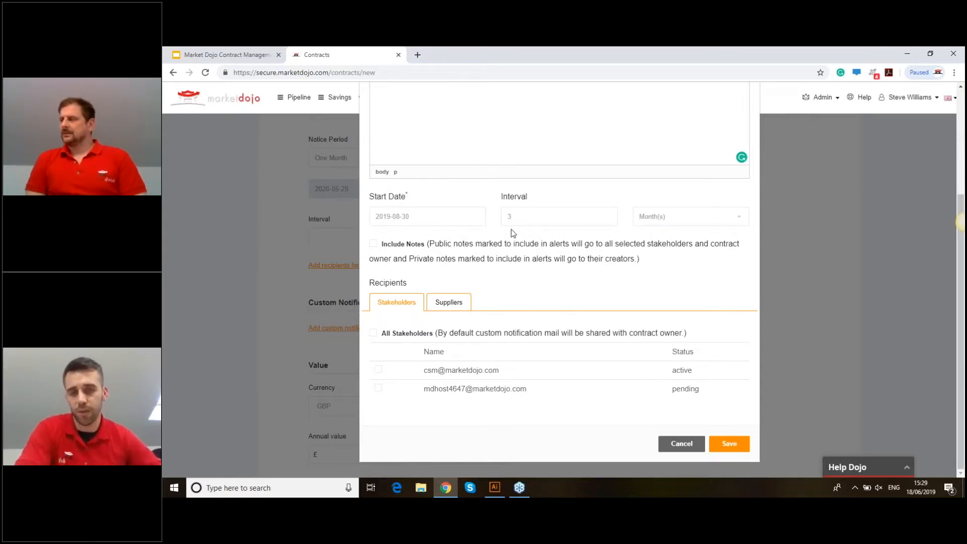
- Choose the first stakeholder and the first supplier as the notification's recipients
left_click(379, 370)
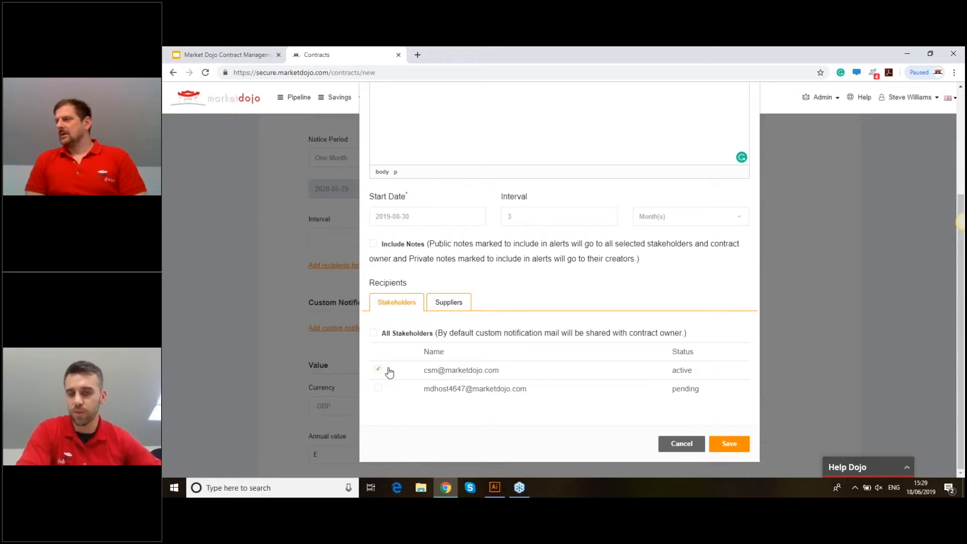
left_click(439, 308)
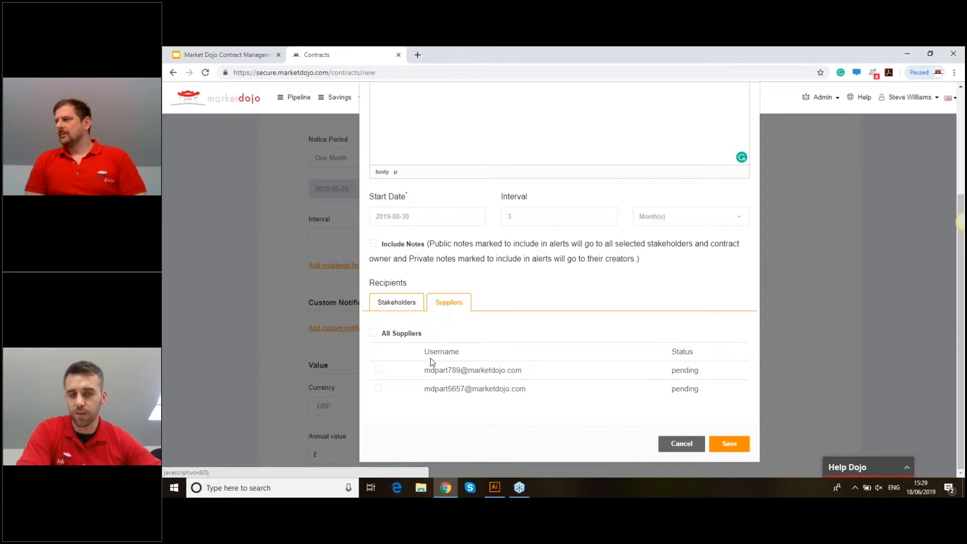
left_click(378, 370)
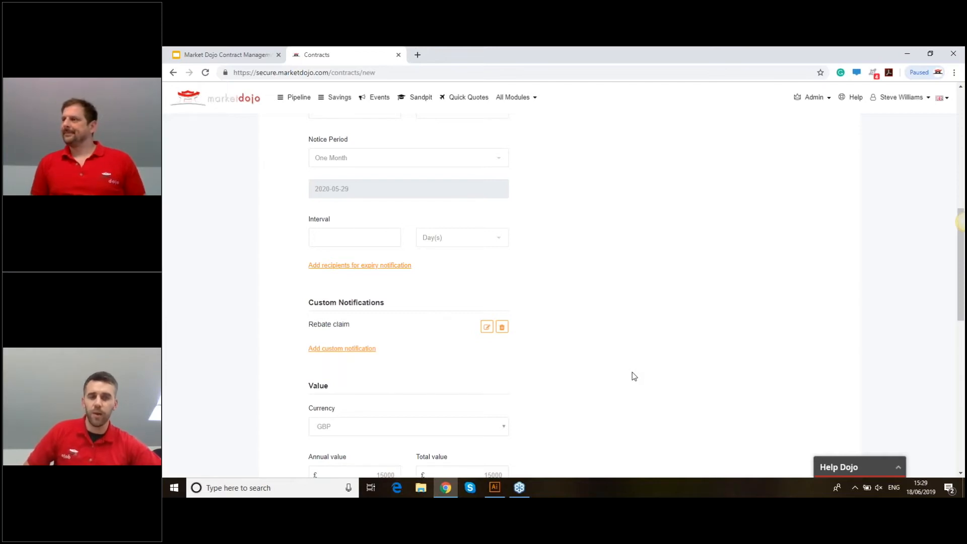
scroll(639, 282, "up", 8)
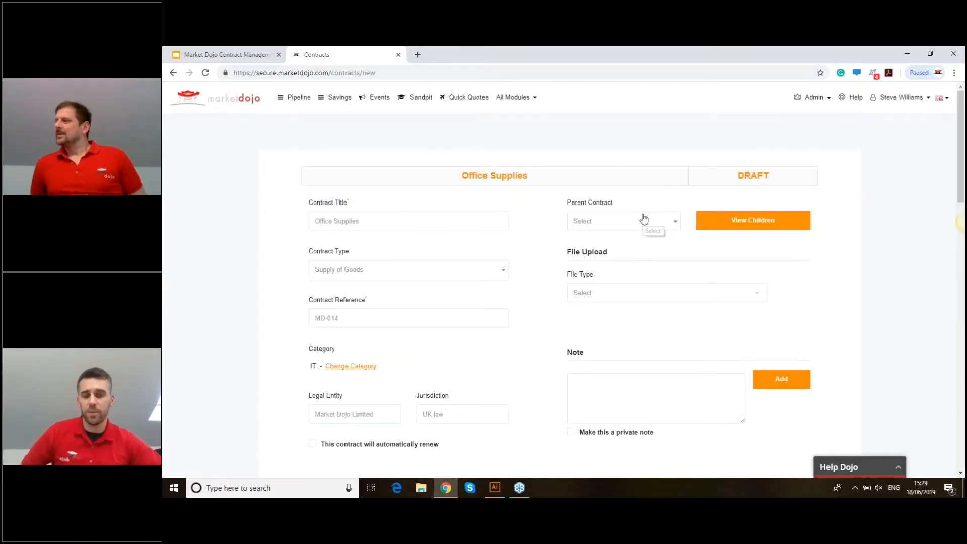
- Browse the Parent Contract list, leave it unset, and bring up the File Type choices
left_click(594, 227)
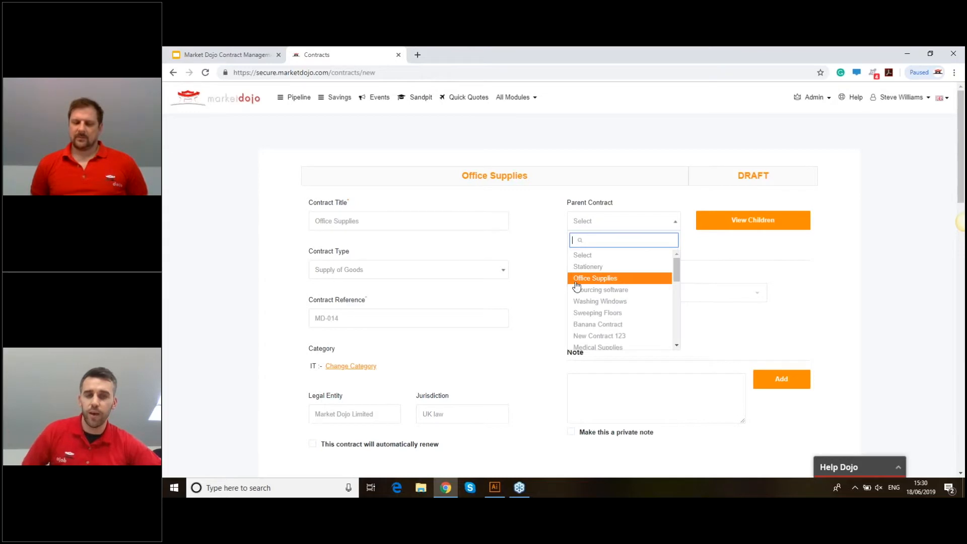
scroll(619, 300, "down", 1)
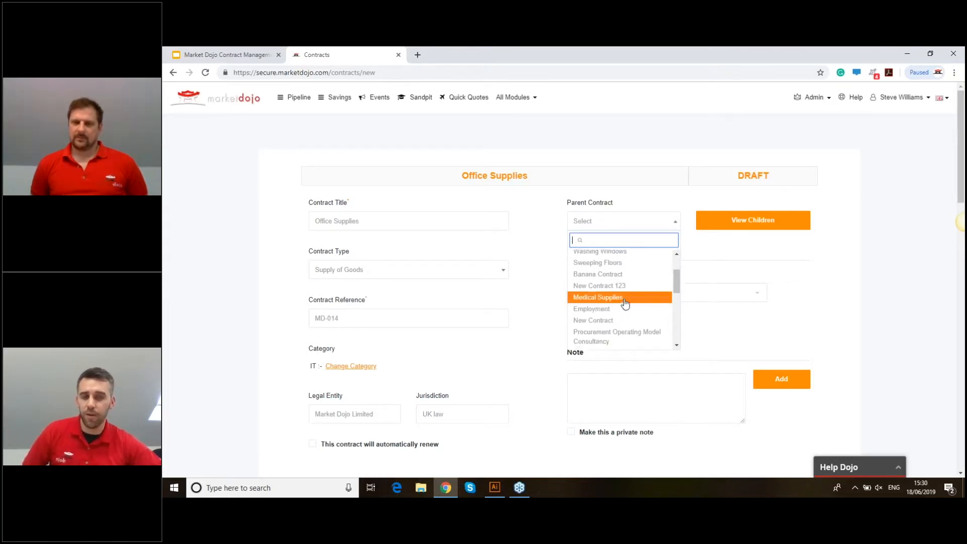
left_click(700, 261)
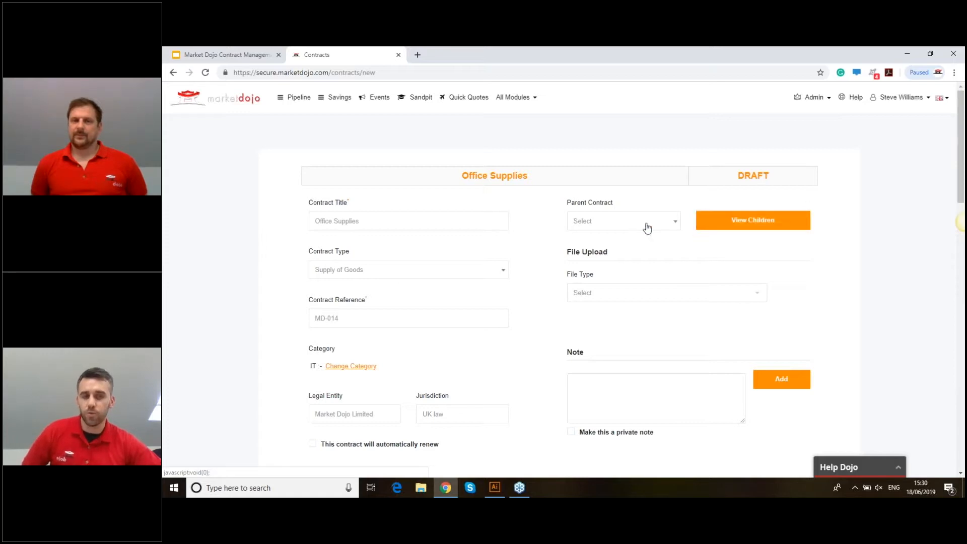
left_click(600, 292)
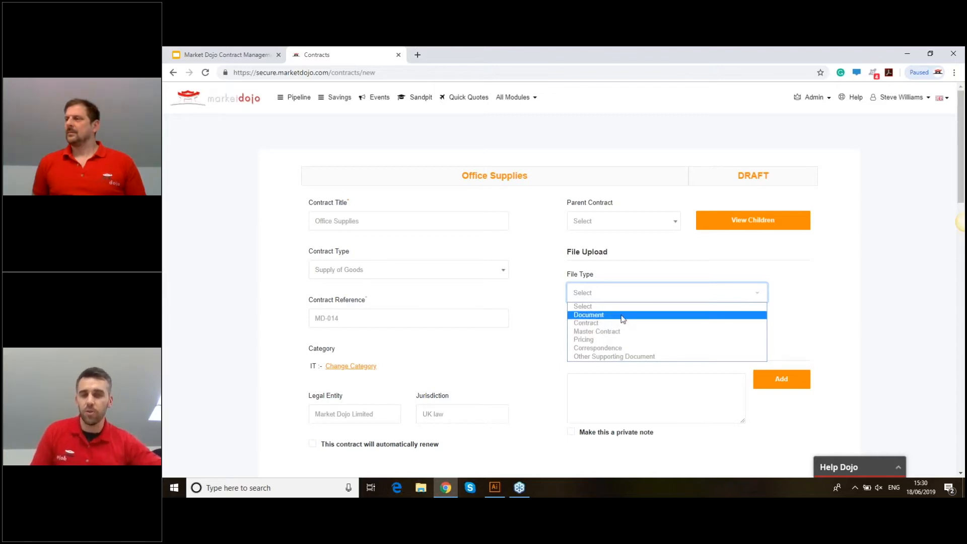
- Upload a .jpg file to the contract with file type Contract
left_click(595, 322)
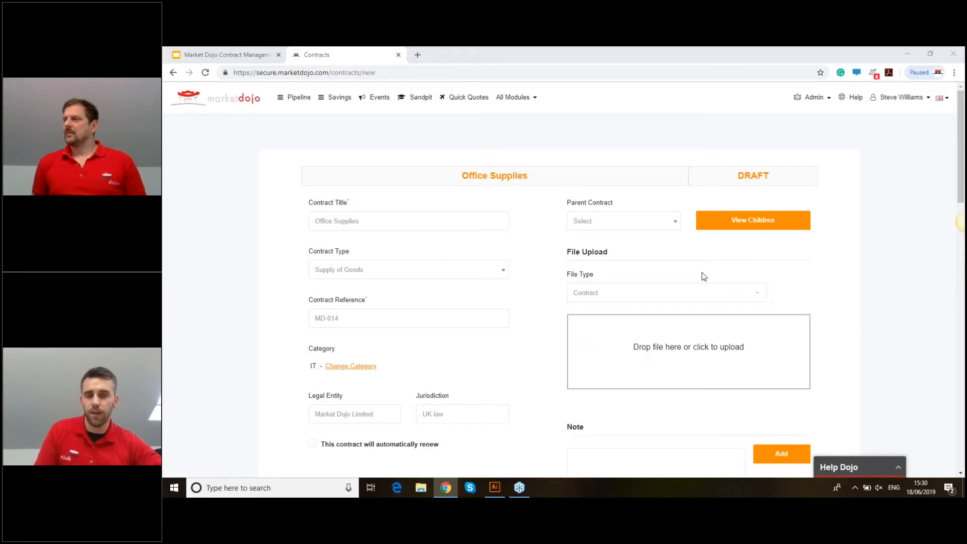
left_click(667, 337)
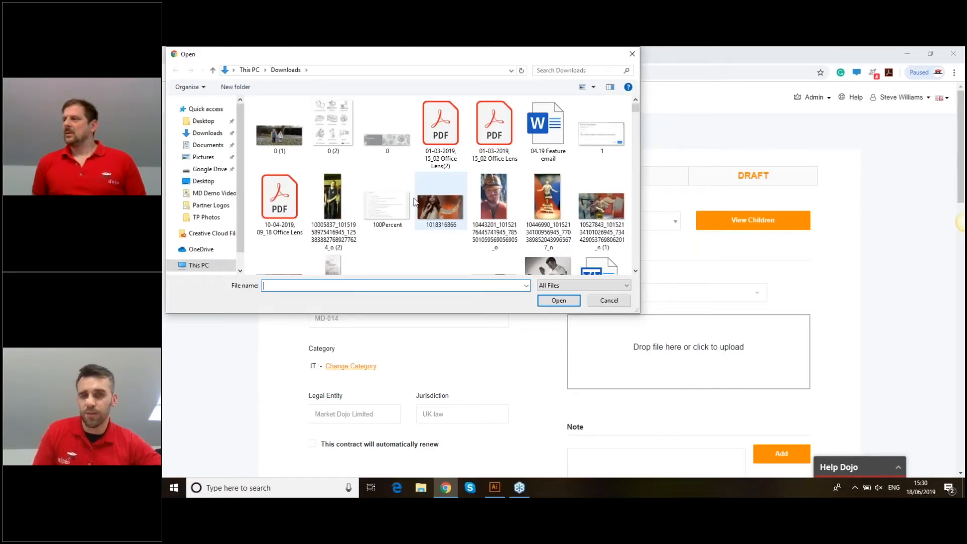
double_click(445, 177)
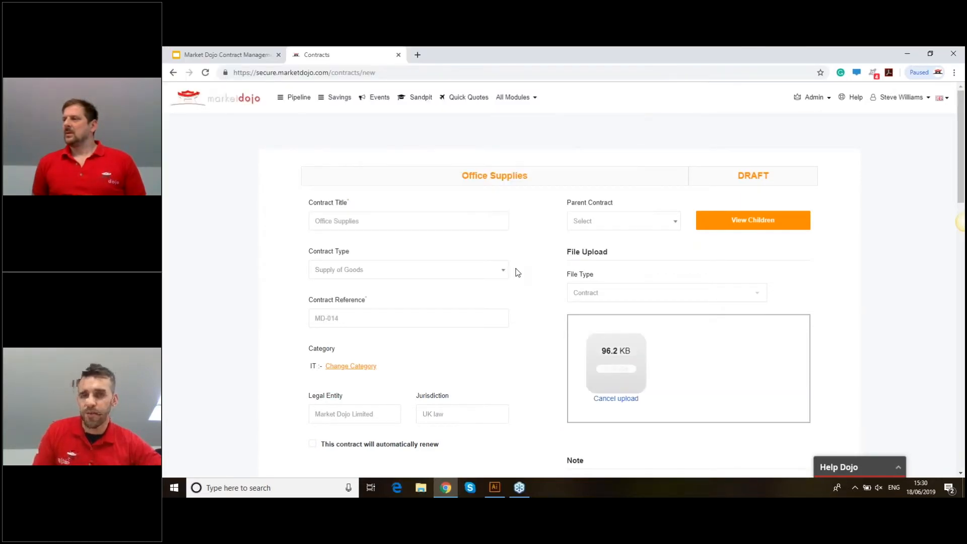
scroll(578, 259, "down", 3)
scroll(578, 259, "up", 1)
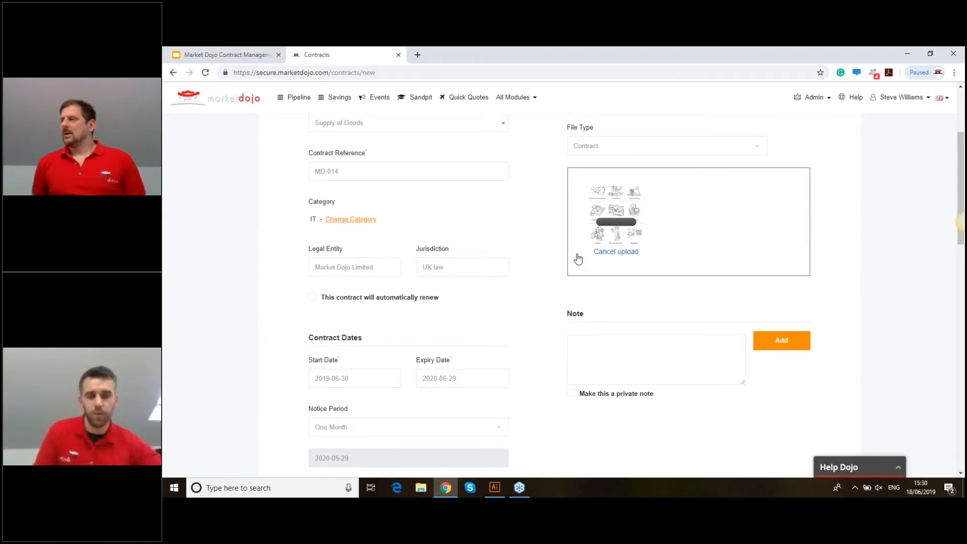
scroll(578, 259, "up", 2)
scroll(649, 323, "down", 1)
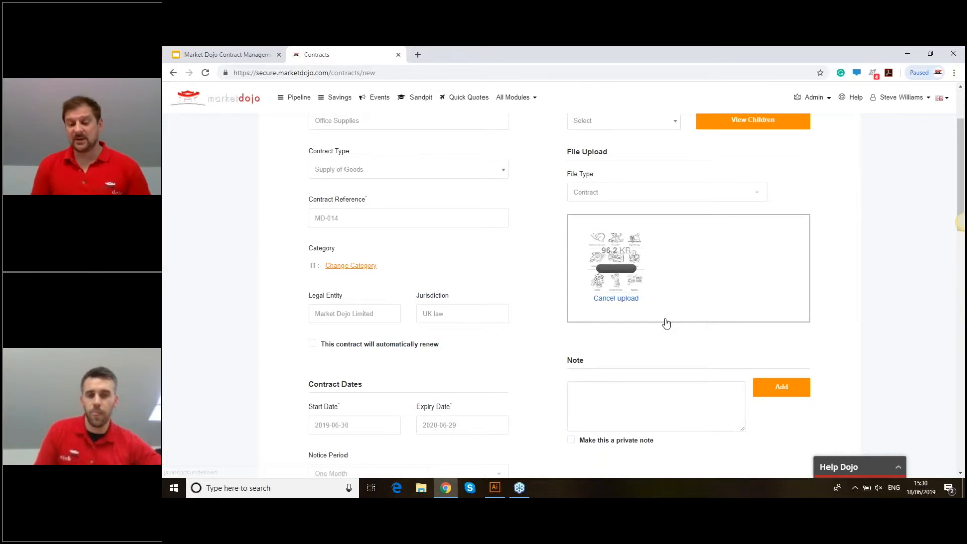
scroll(666, 323, "up", 2)
scroll(638, 301, "down", 2)
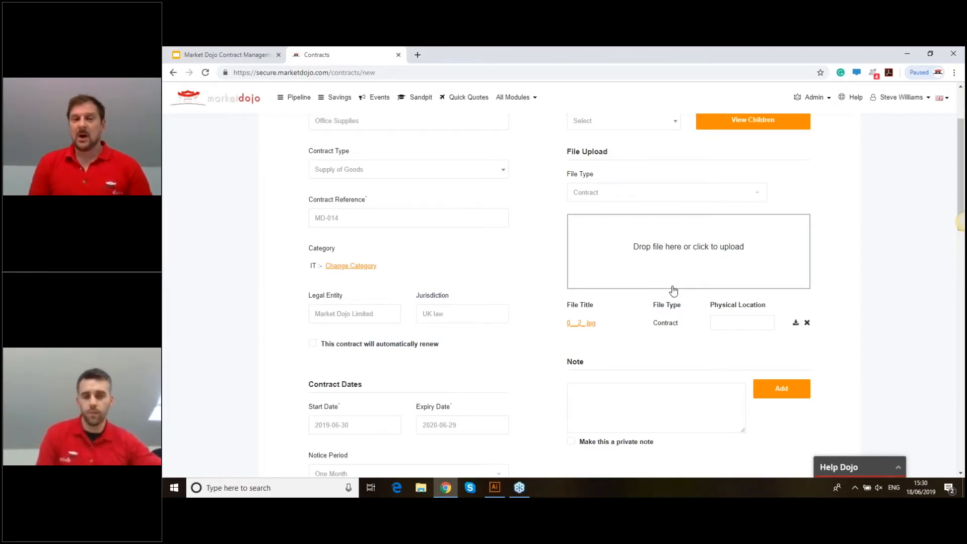
left_click(737, 318)
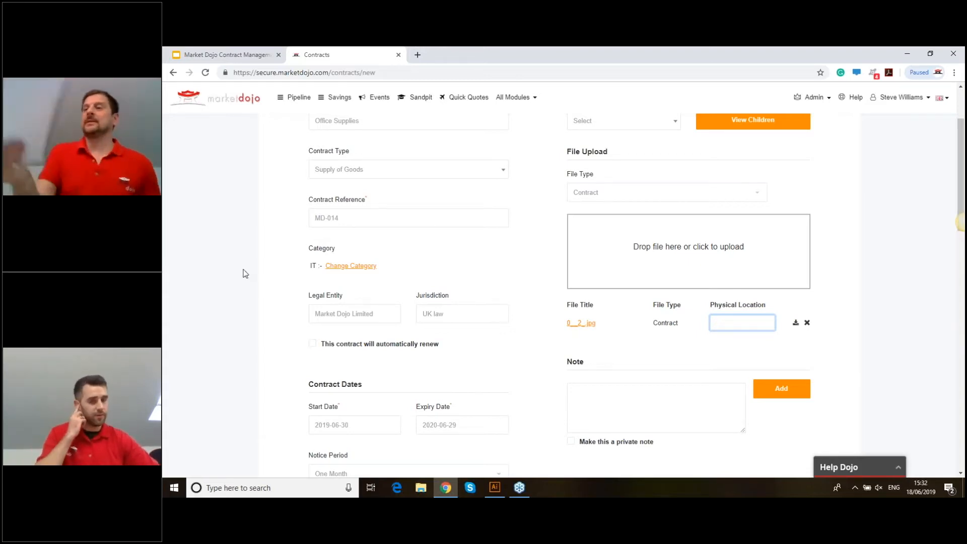
- Set the uploaded file's physical location to 'Stonehouse office, cabinet 1'
left_click(162, 394)
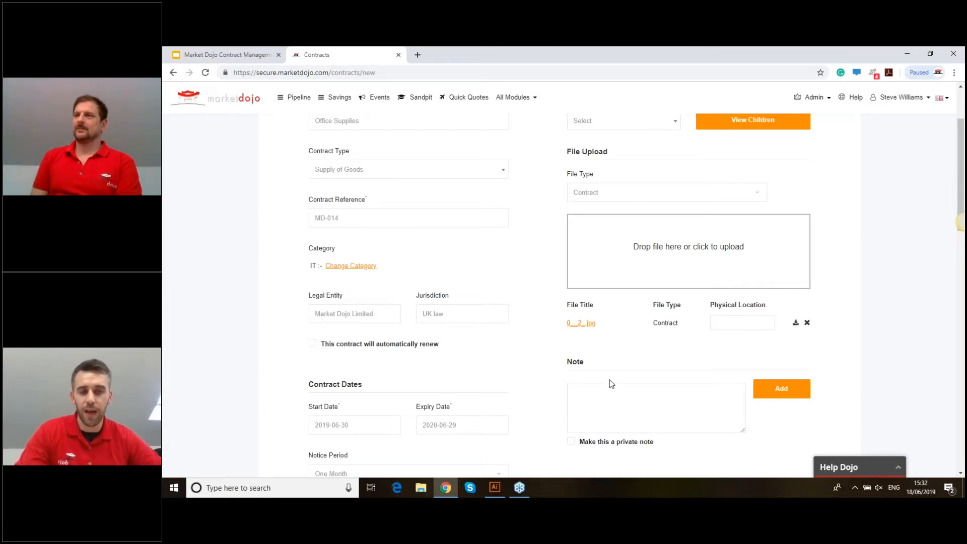
left_click(737, 325)
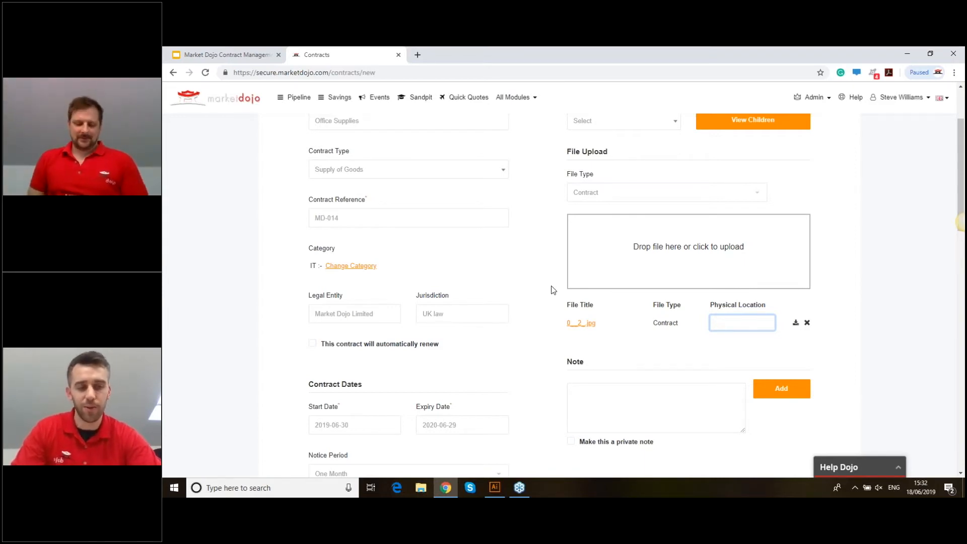
type("Stonehouse office")
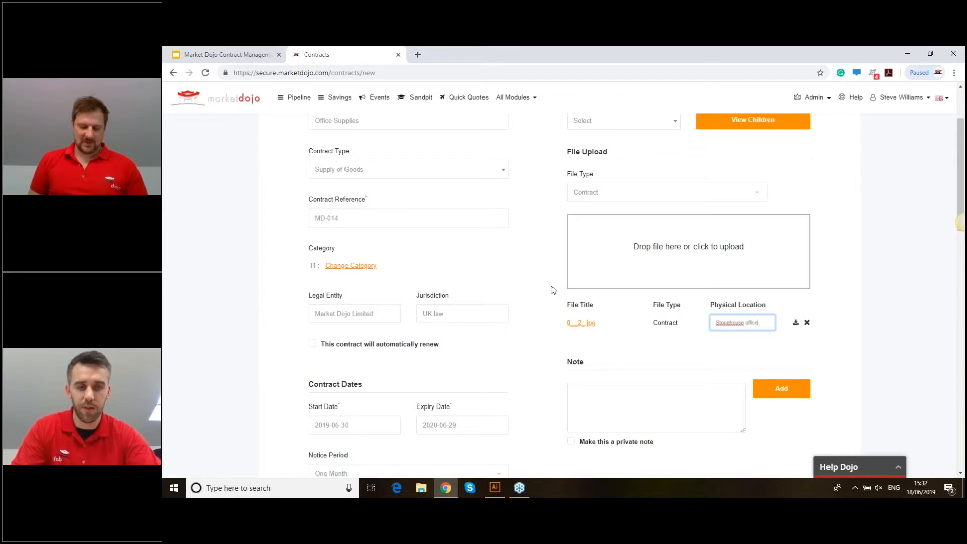
type(", cabinet 1")
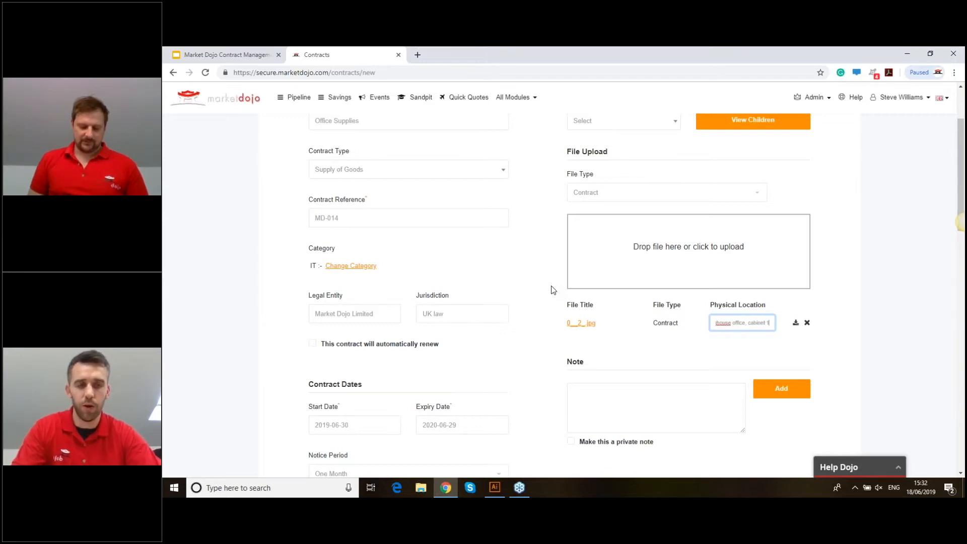
left_click(877, 344)
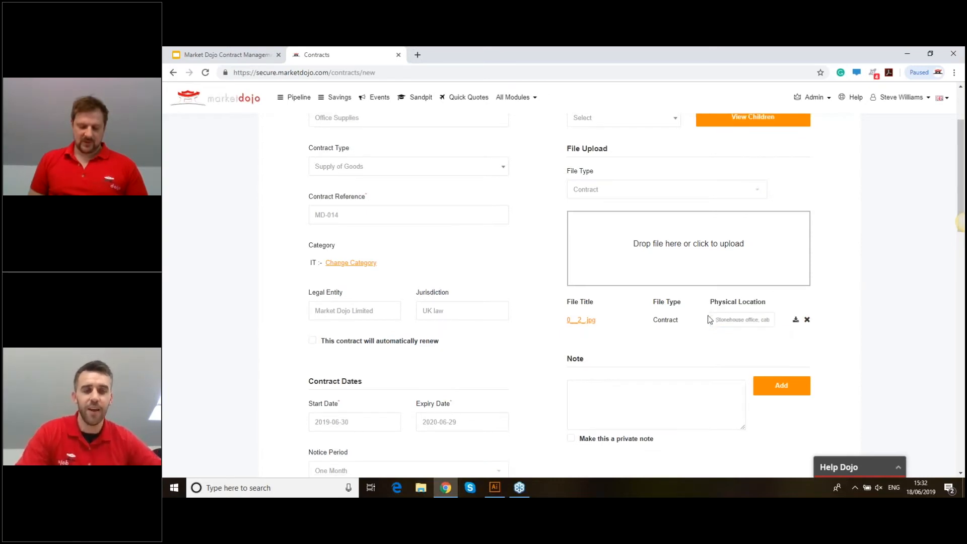
scroll(706, 308, "down", 1)
scroll(701, 288, "down", 1)
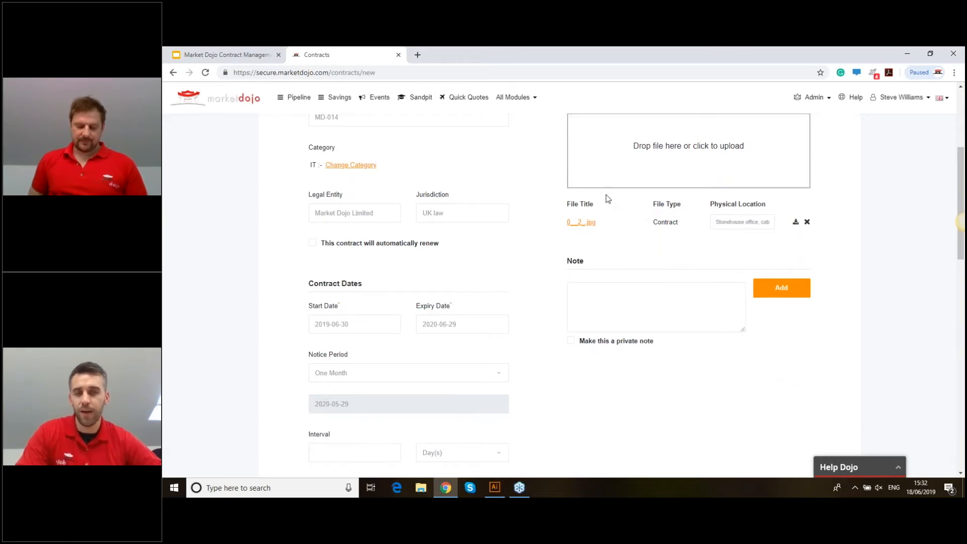
- Attach the note 'rebate claimed' to the contract
scroll(606, 196, "down", 2)
left_click(660, 184)
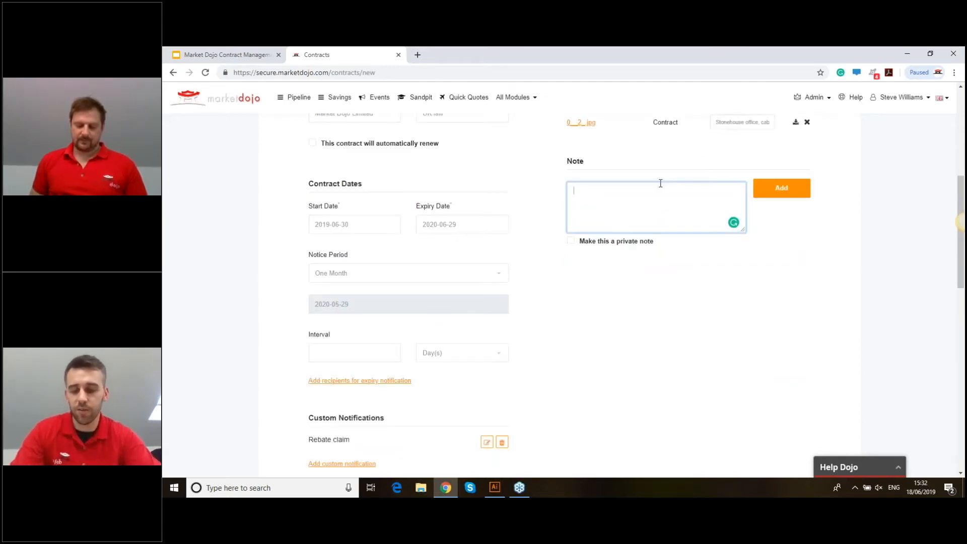
type("rwbat")
type("ebate claimed")
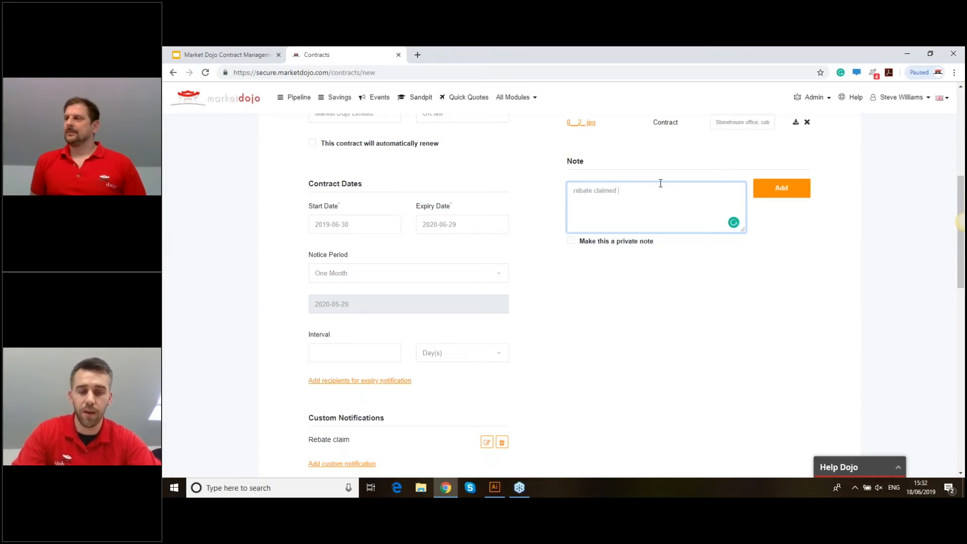
left_click(778, 192)
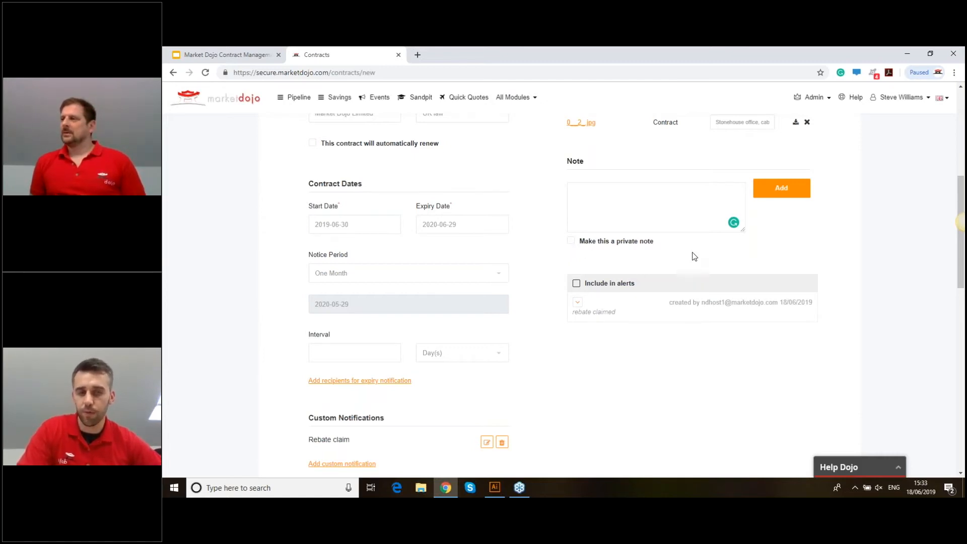
scroll(698, 262, "down", 1)
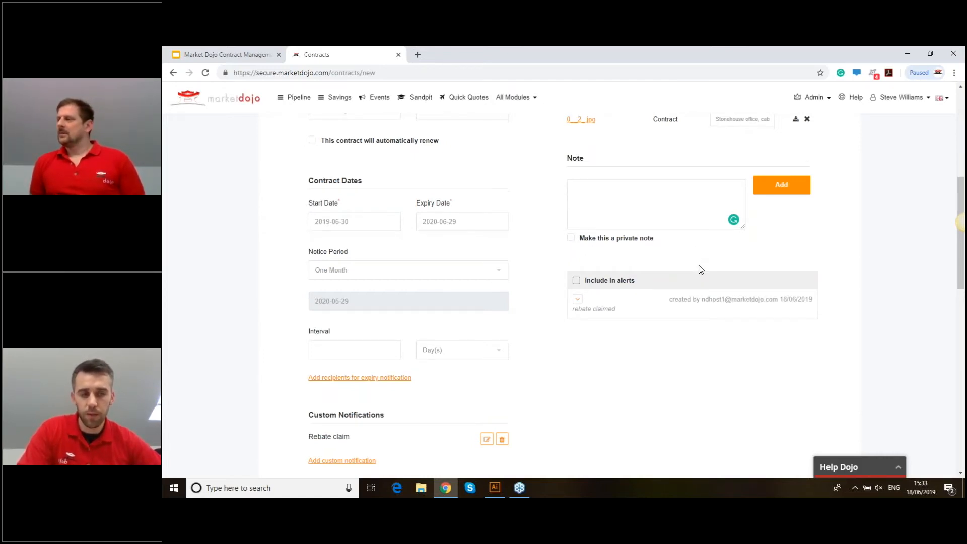
scroll(699, 269, "down", 20)
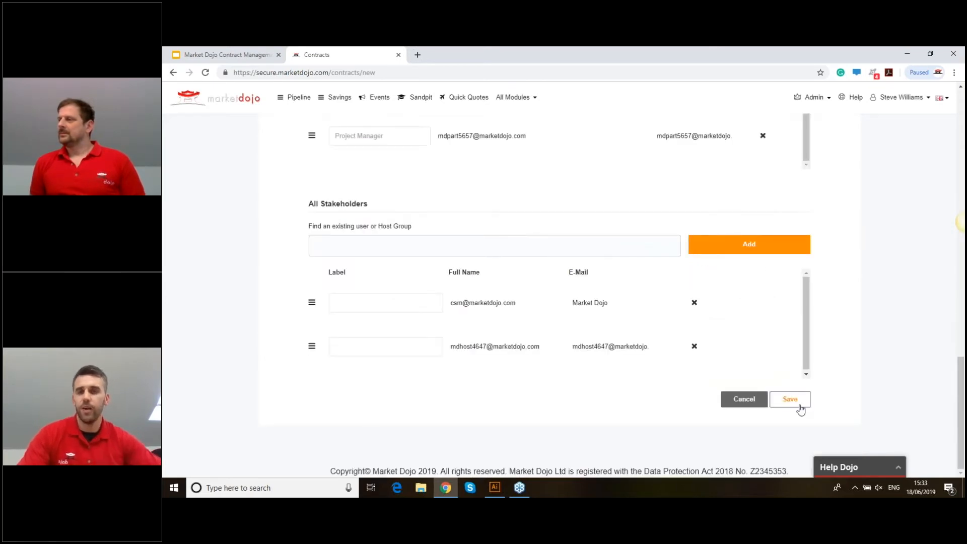
- Save the Office Supplies contract MD-014, then open the Schnitzel supplier's details from the list
left_click(801, 409)
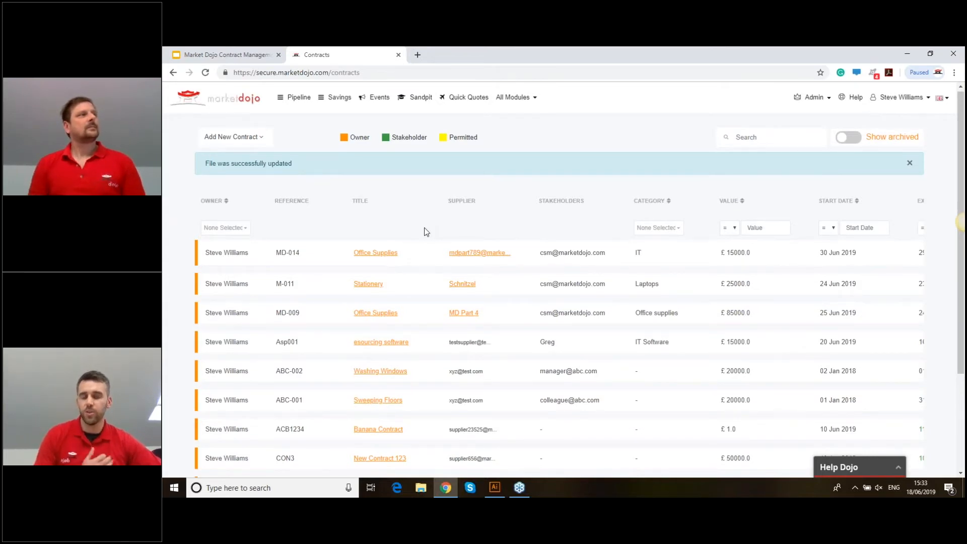
scroll(460, 260, "down", 1)
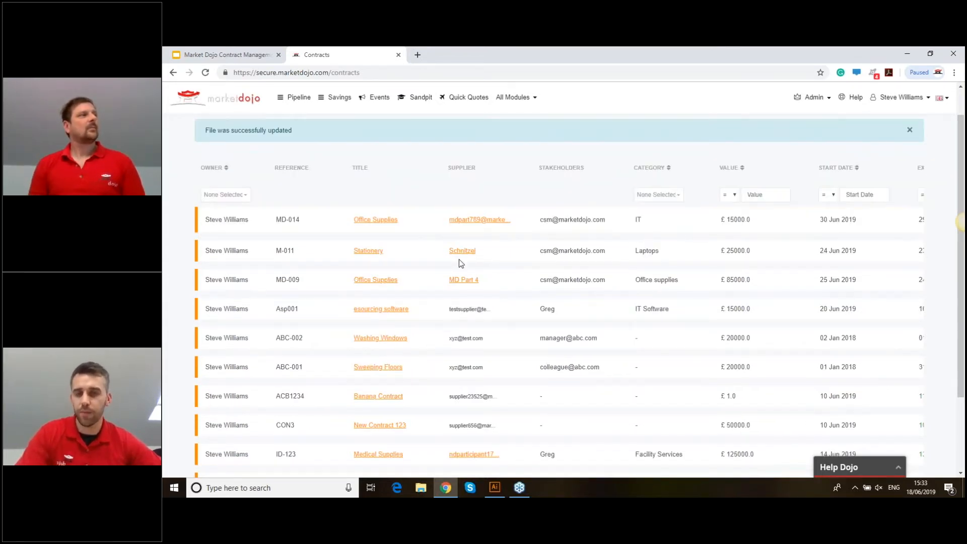
left_click(463, 252)
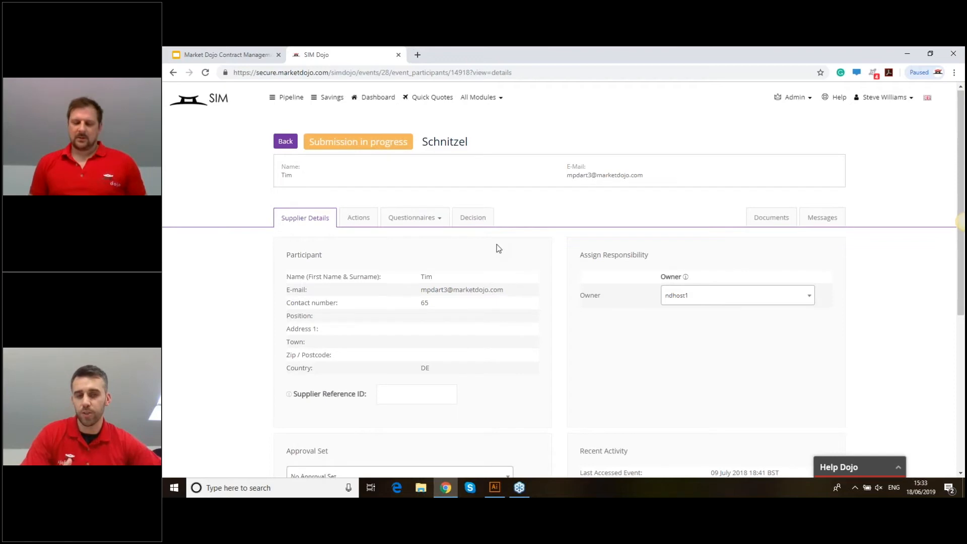
- Scroll through Schnitzel's questionnaire sections, from Supplier Information (81 questions) to Compliance (2 questions)
scroll(570, 256, "down", 1)
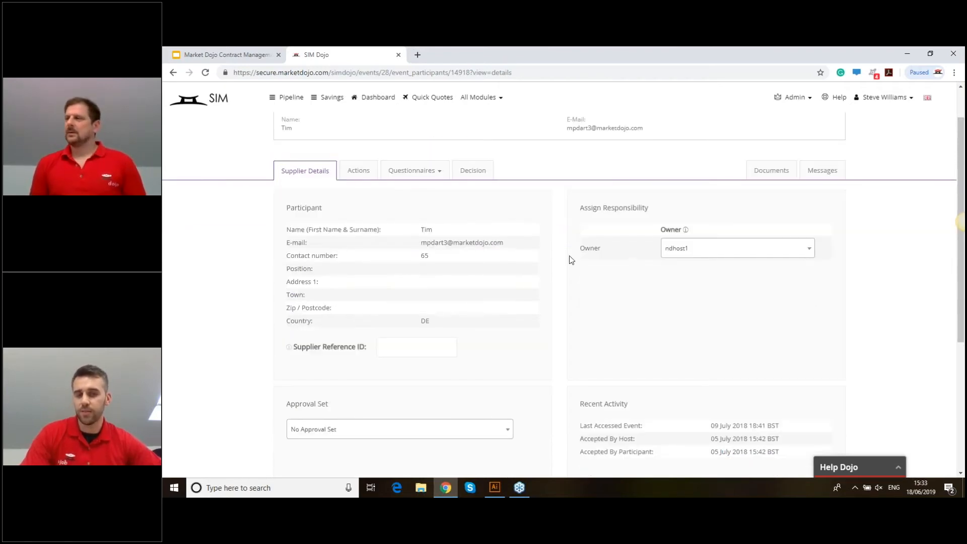
scroll(571, 260, "down", 3)
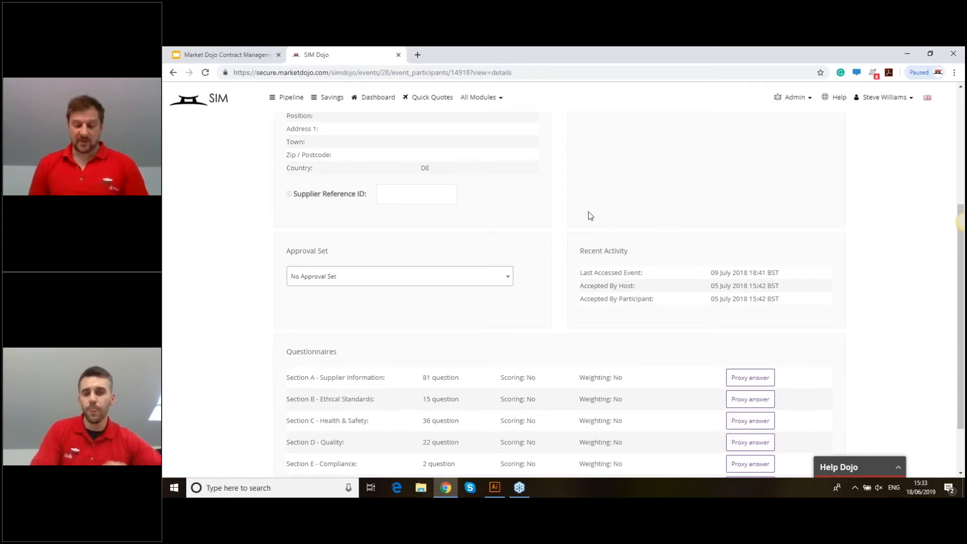
scroll(528, 182, "up", 1)
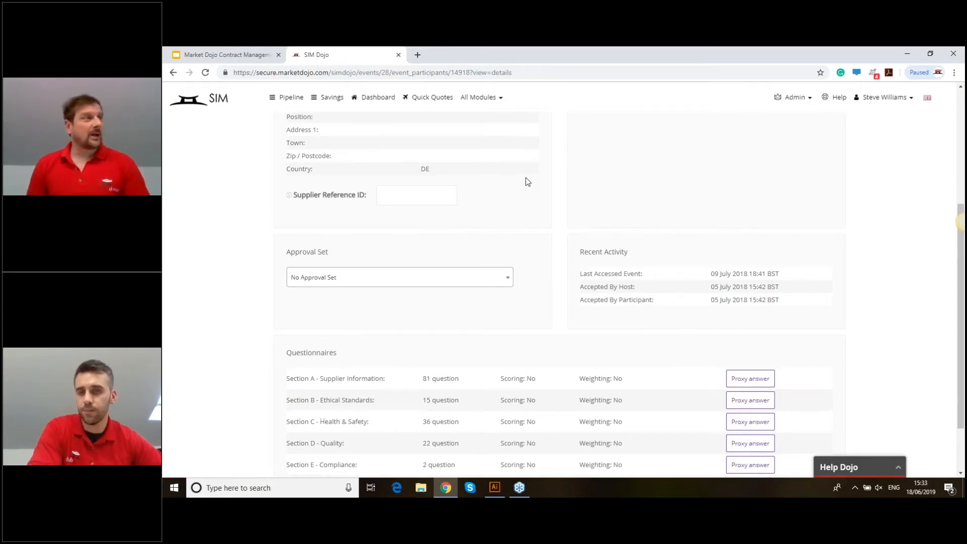
scroll(528, 182, "up", 4)
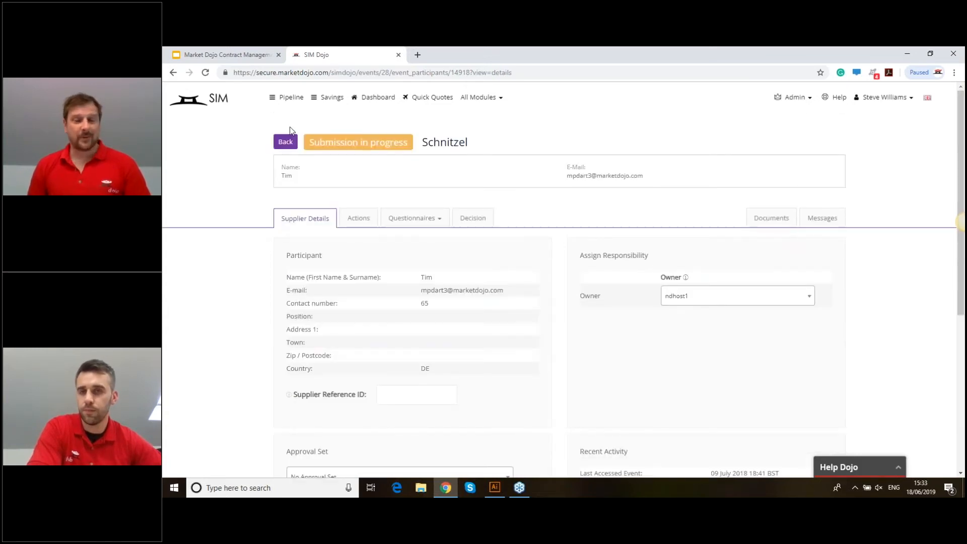
- Return to the Onboarding Portal participant summary and replace the page address path with 'contracts'
left_click(286, 142)
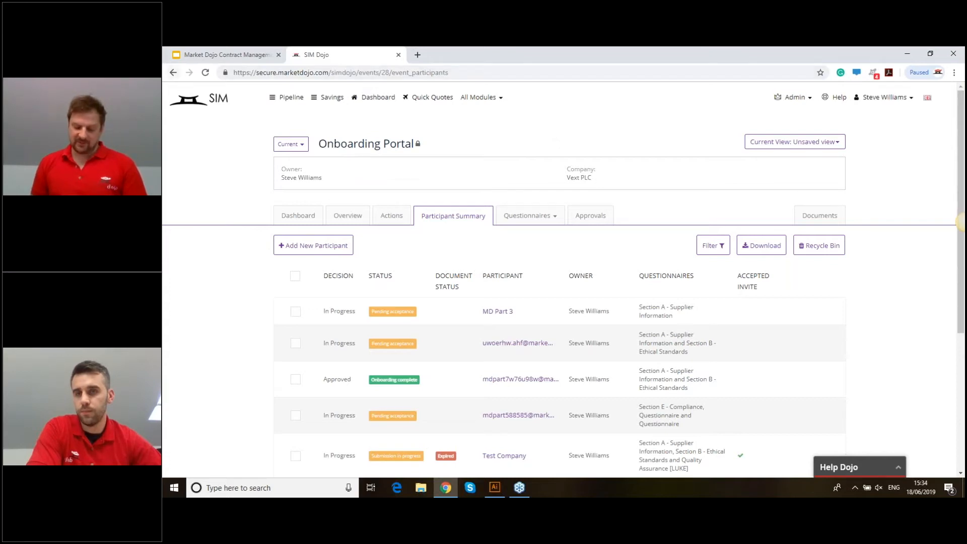
left_click(332, 74)
left_click_drag(332, 74, 449, 74)
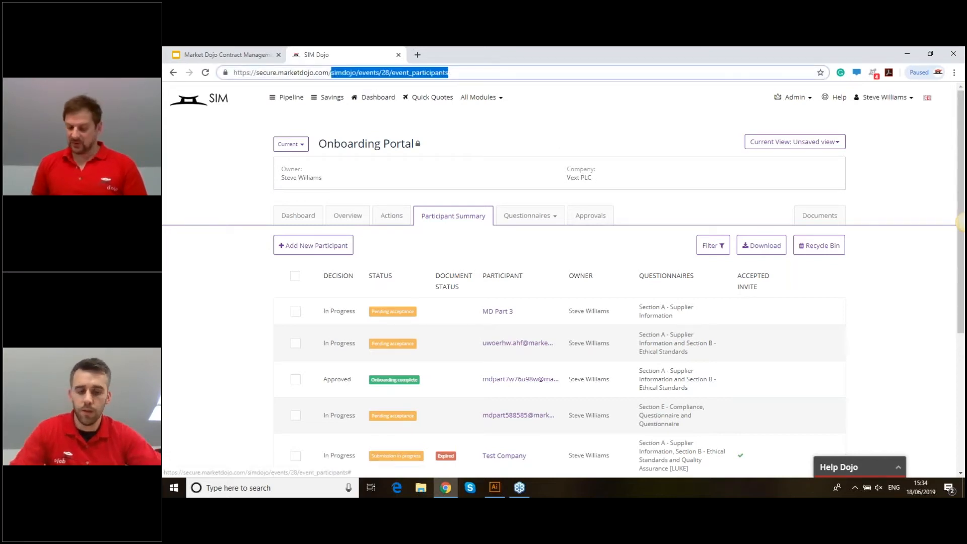
type("contracts")
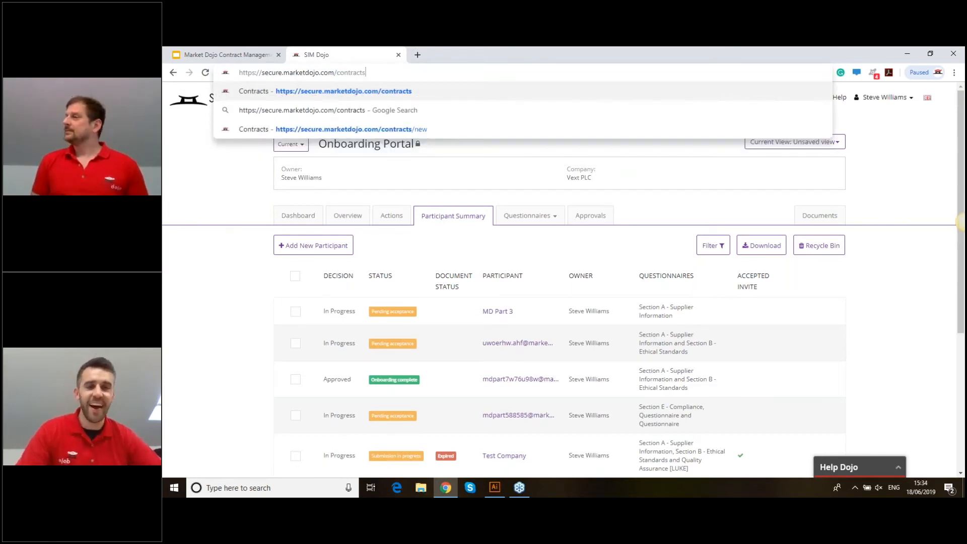
- Load the Market Dojo contracts page from the edited address
key("Return")
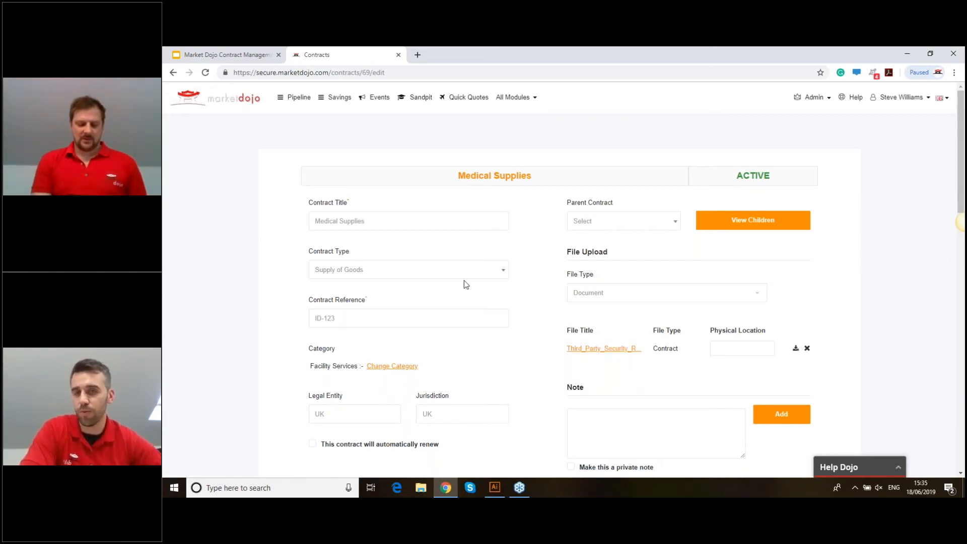
- Go back to the Contracts list, with Office Supplies MD-014 listed at the top
left_click(209, 97)
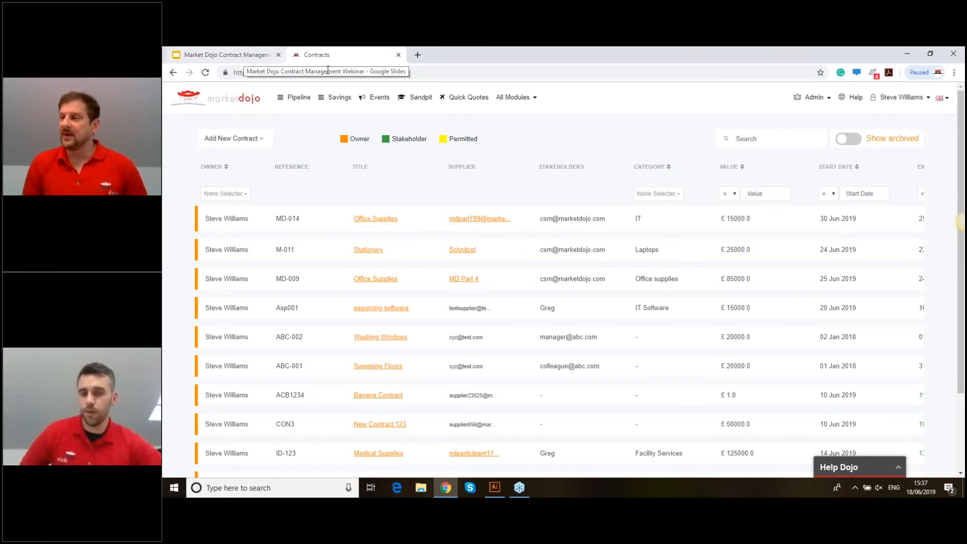
- Present the webinar deck full screen and advance to slide 9, Future enhancements
left_click(244, 56)
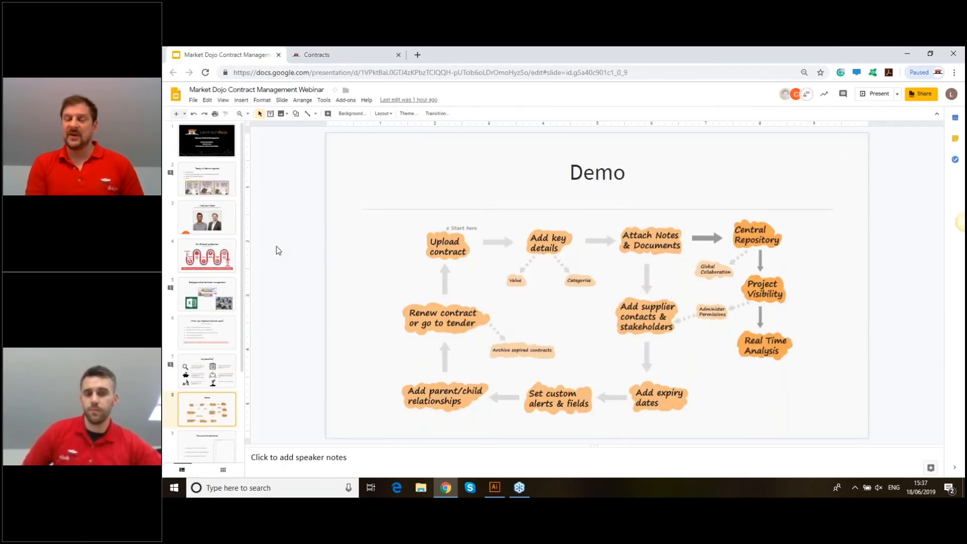
left_click(207, 447)
left_click(878, 94)
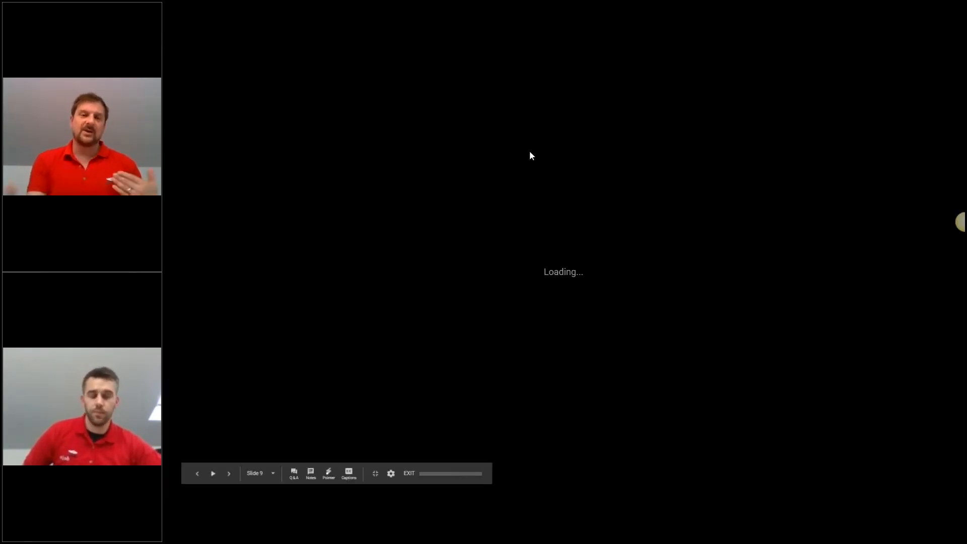